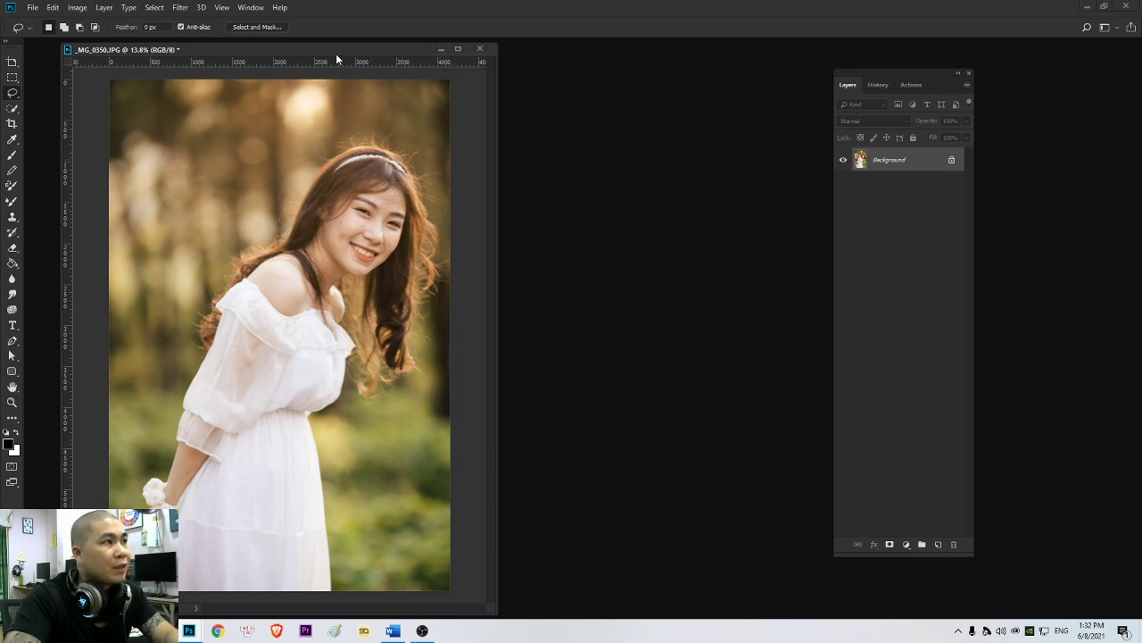
- Open the Tuyền Mẫn Design V.2 extension panel beside the portrait photo
drag(335, 53, 377, 50)
click(253, 8)
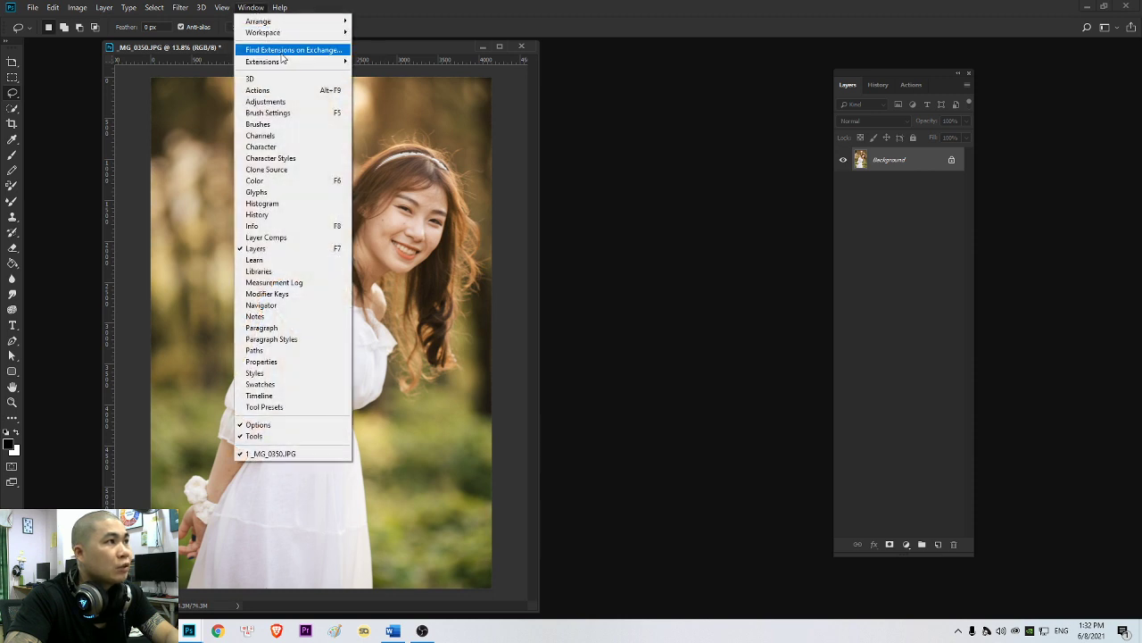
mouse_move(282, 61)
click(394, 83)
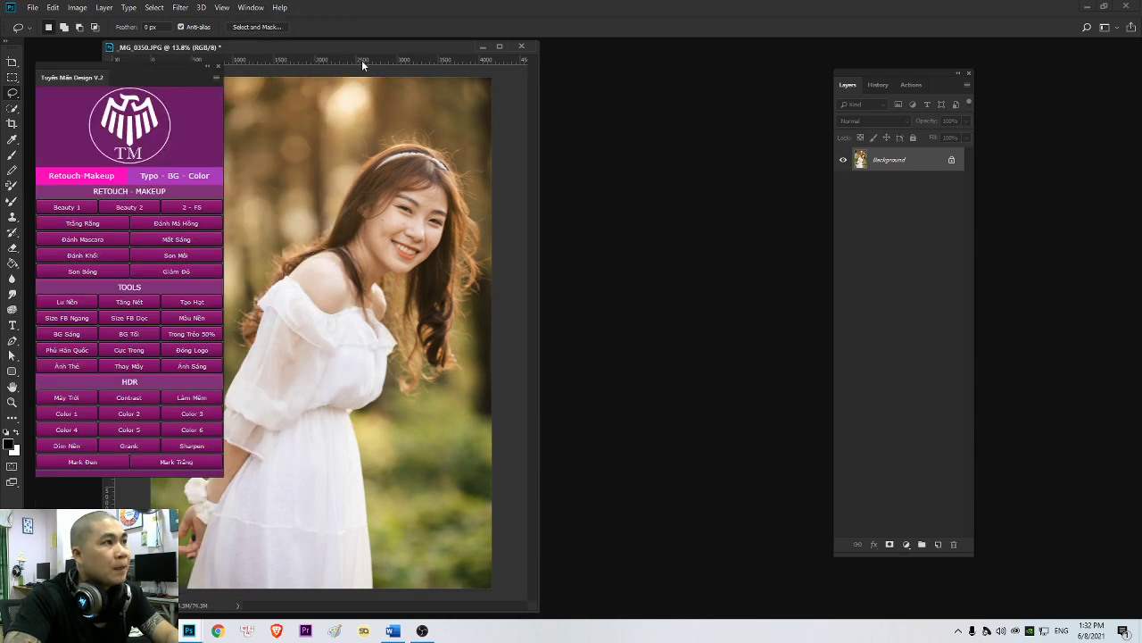
- Arrange the photo window and the extension panel side by side so they do not overlap
drag(344, 50, 444, 52)
drag(198, 80, 172, 94)
mouse_move(352, 54)
mouse_down()
mouse_move(341, 66)
mouse_move(342, 50)
mouse_up()
mouse_move(166, 79)
mouse_down()
mouse_move(180, 90)
mouse_move(171, 76)
mouse_up()
drag(380, 46, 376, 52)
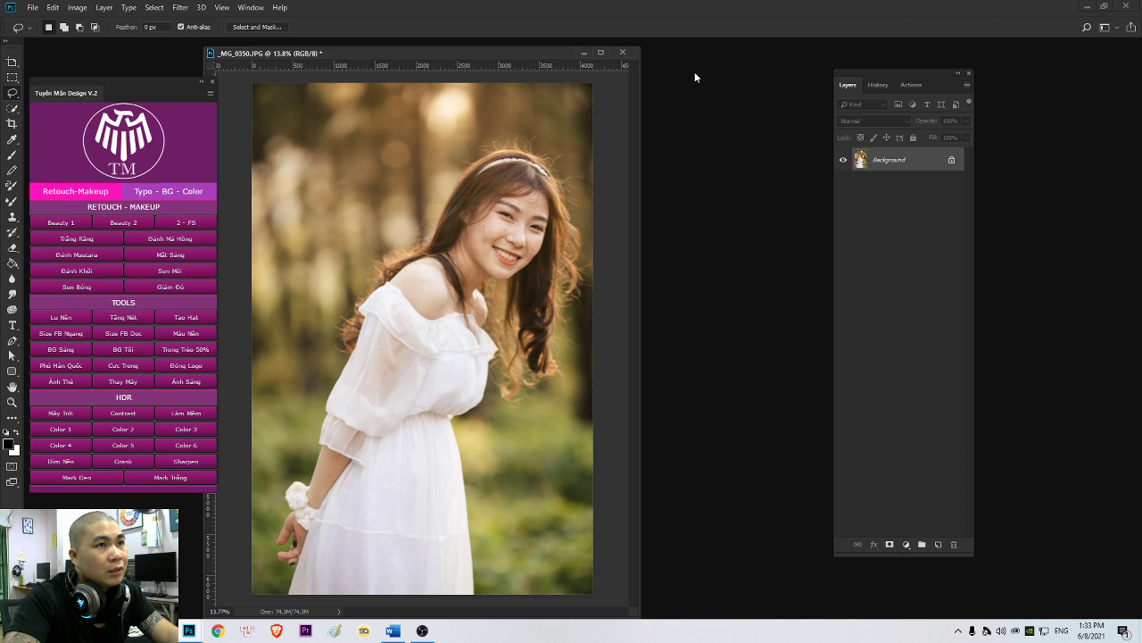
- Bring up the Actions panel, hide it and show it again
click(915, 86)
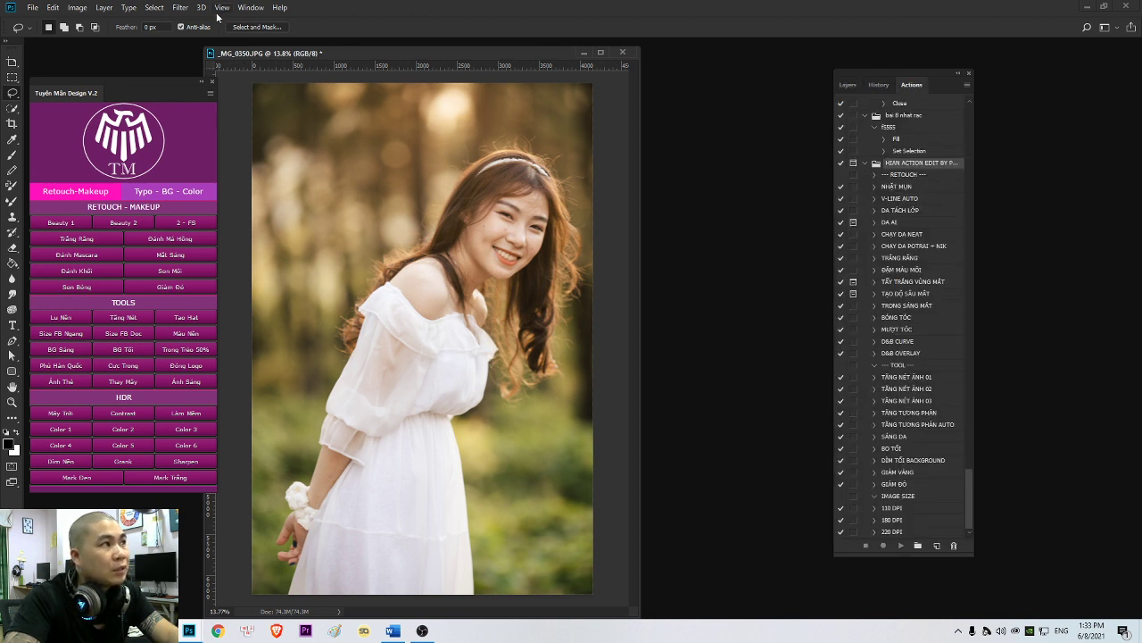
click(251, 7)
click(259, 90)
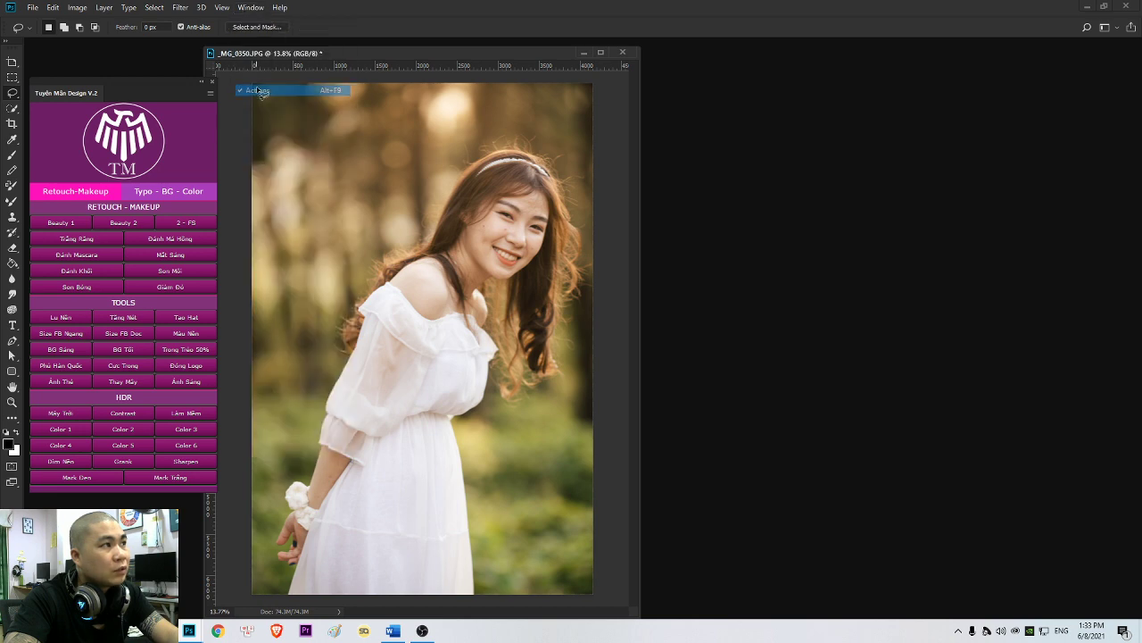
click(251, 7)
click(259, 90)
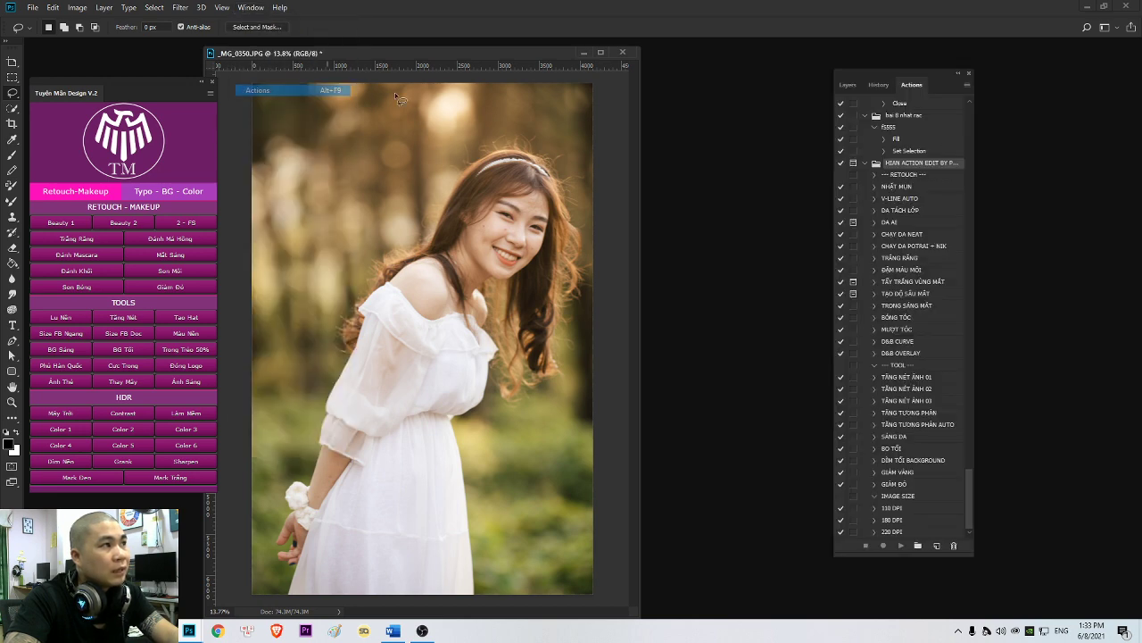
- Switch the Actions panel to Button Mode, look through the buttons, and return it to the list view
drag(977, 497, 982, 112)
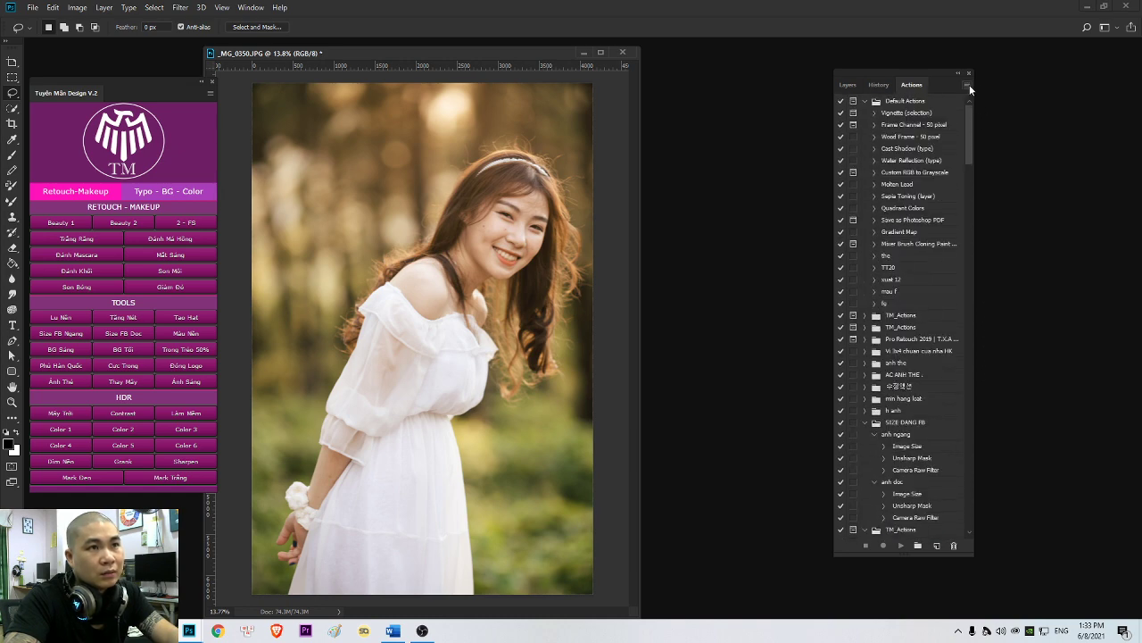
click(967, 85)
click(991, 94)
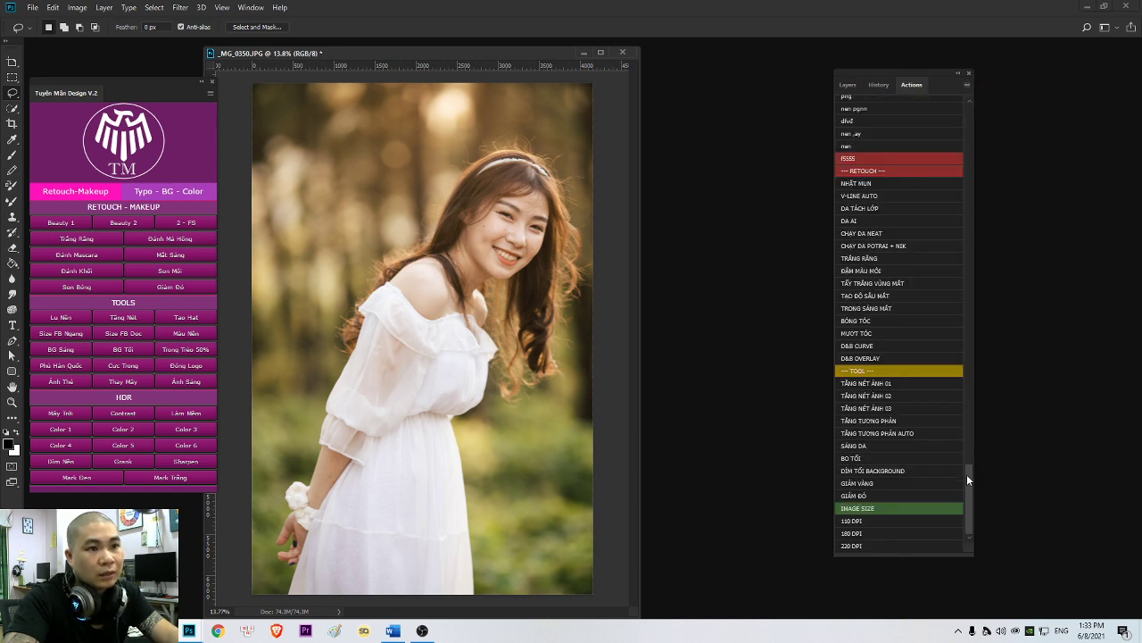
mouse_move(971, 509)
mouse_down()
mouse_move(958, 240)
mouse_move(971, 527)
mouse_up()
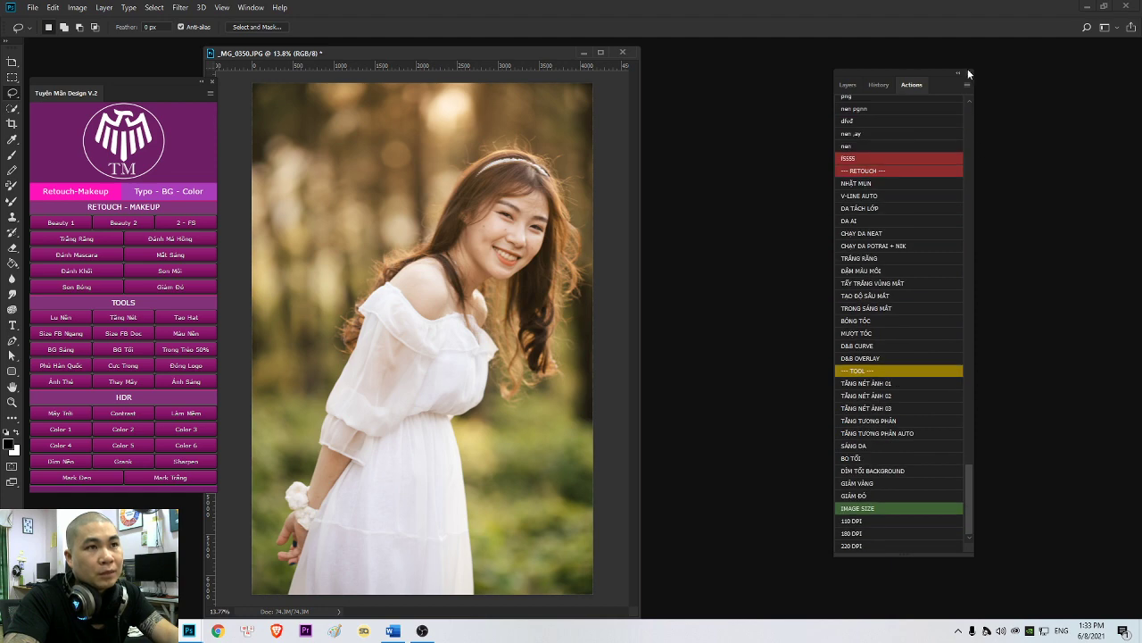
click(967, 85)
click(993, 90)
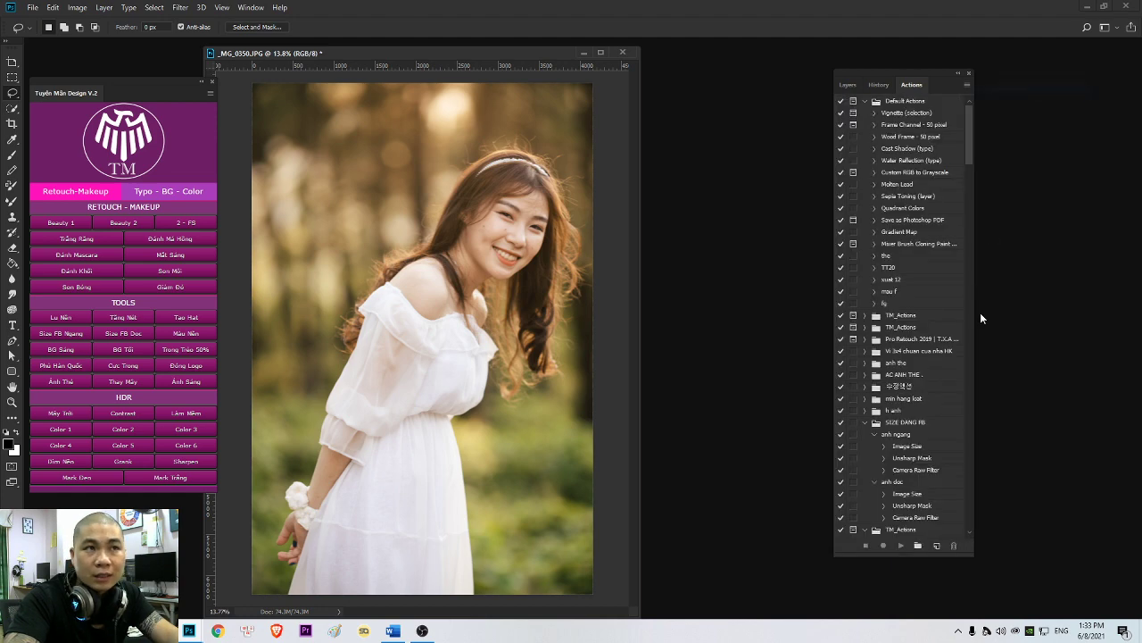
- Create a new action set named "ACTON v2" at the end of the actions list
drag(970, 160, 970, 531)
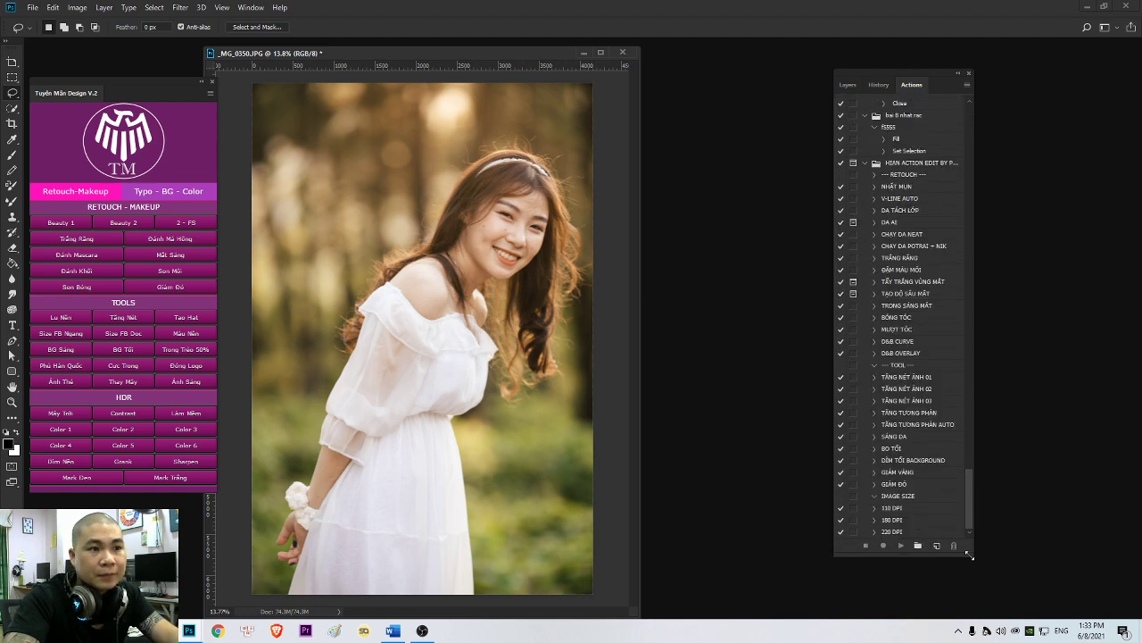
click(919, 546)
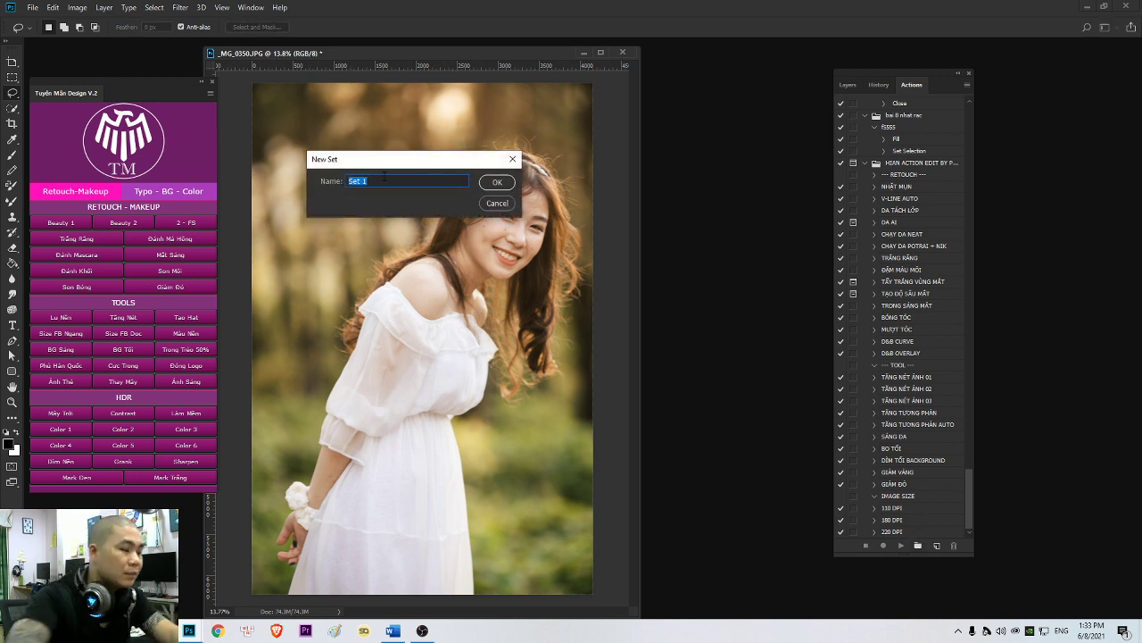
text(ACT)
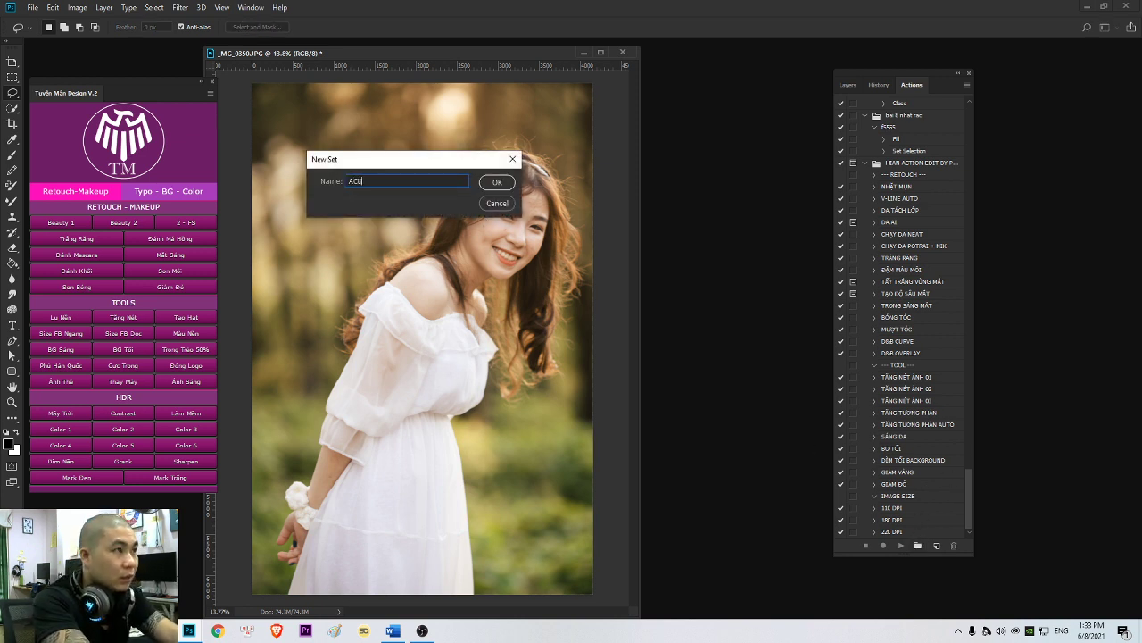
text(ON v2)
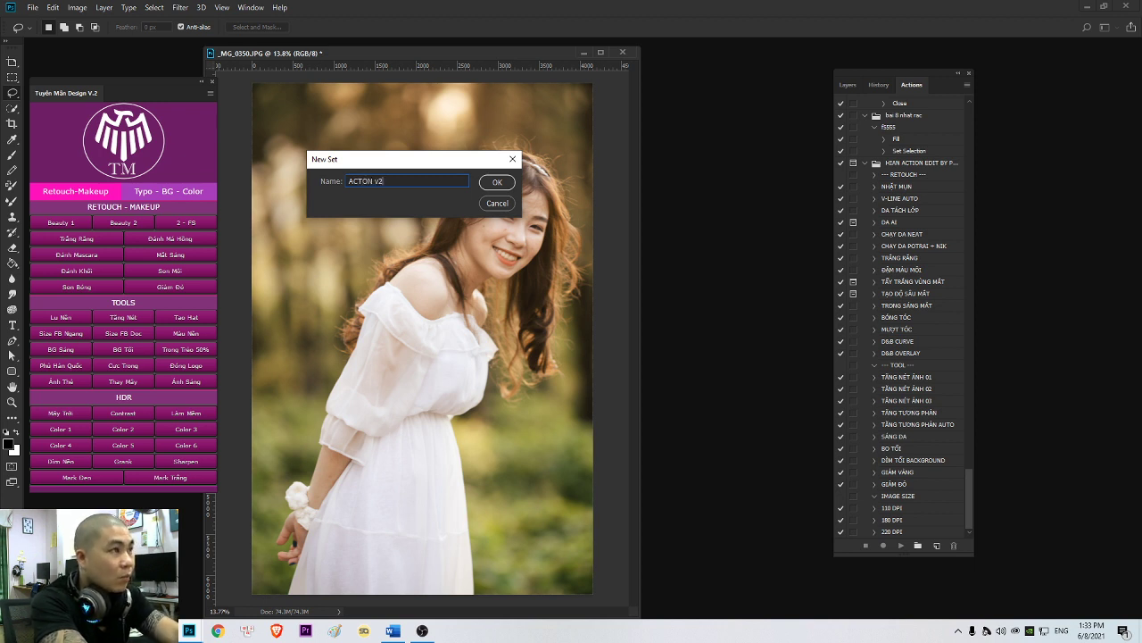
key(Return)
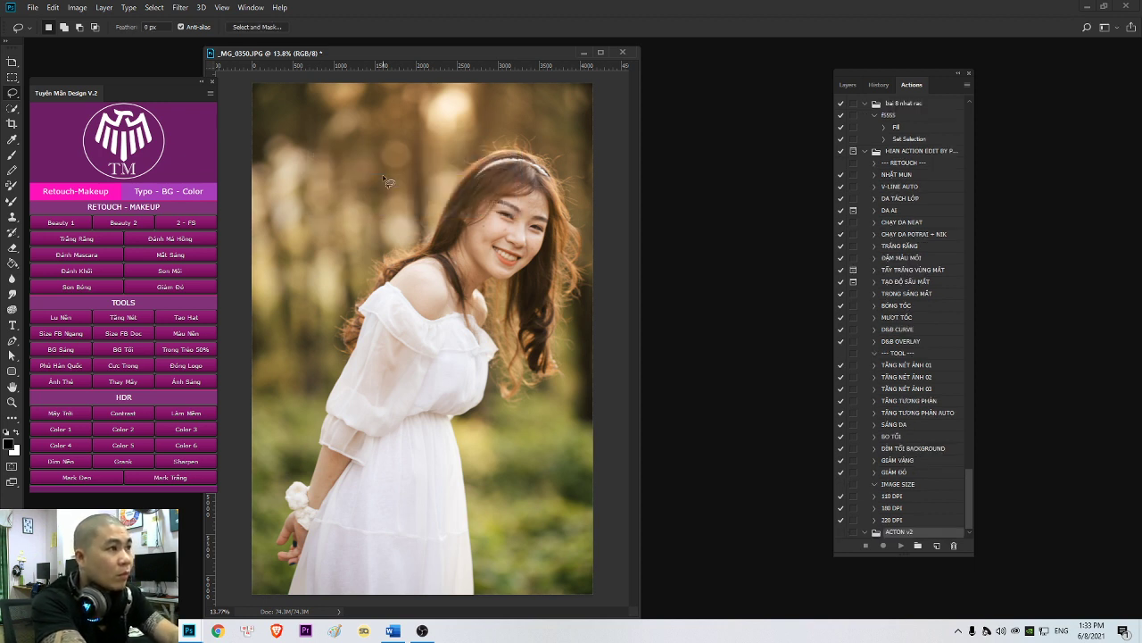
- Start recording a new action named "min chuan" in the ACTON v2 set, with function key F4 and color Red
click(937, 546)
text(mn)
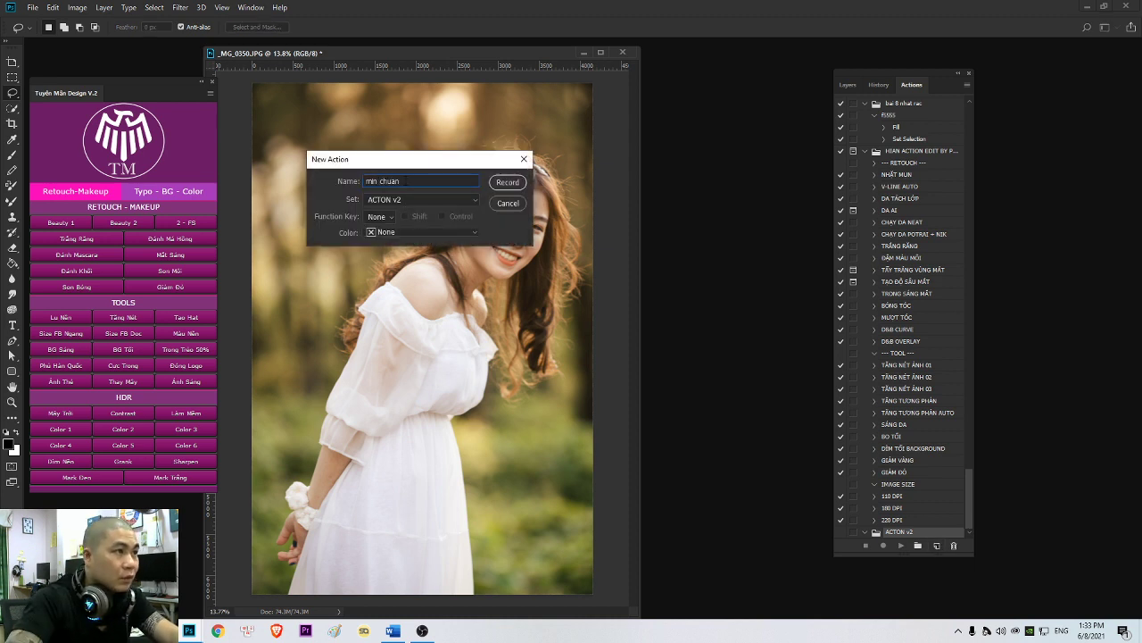
click(409, 202)
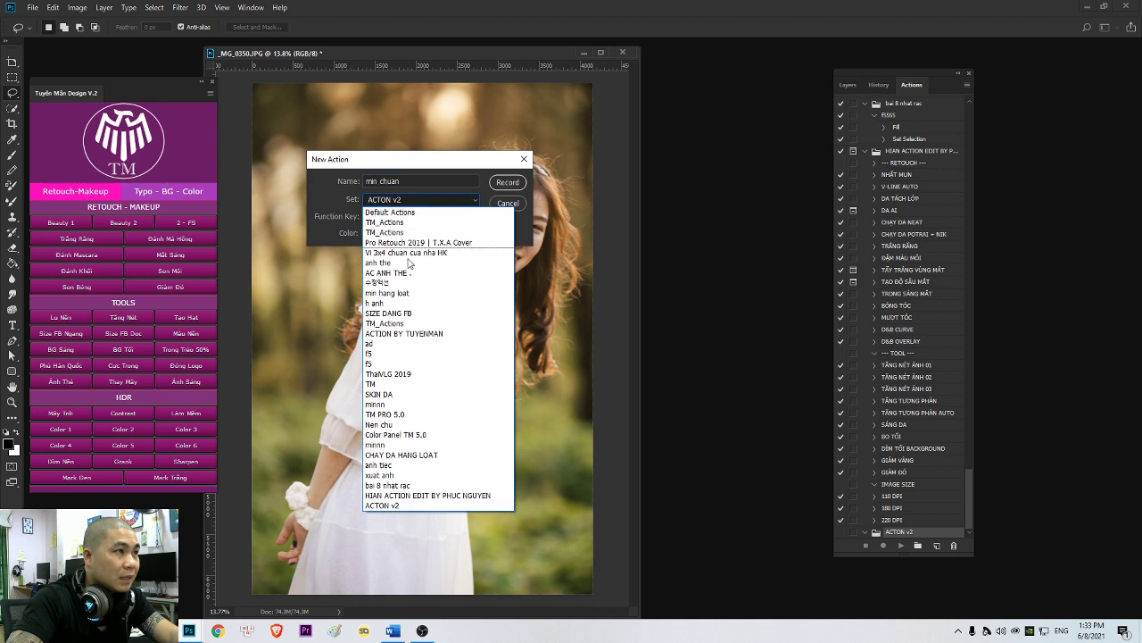
click(390, 506)
click(385, 224)
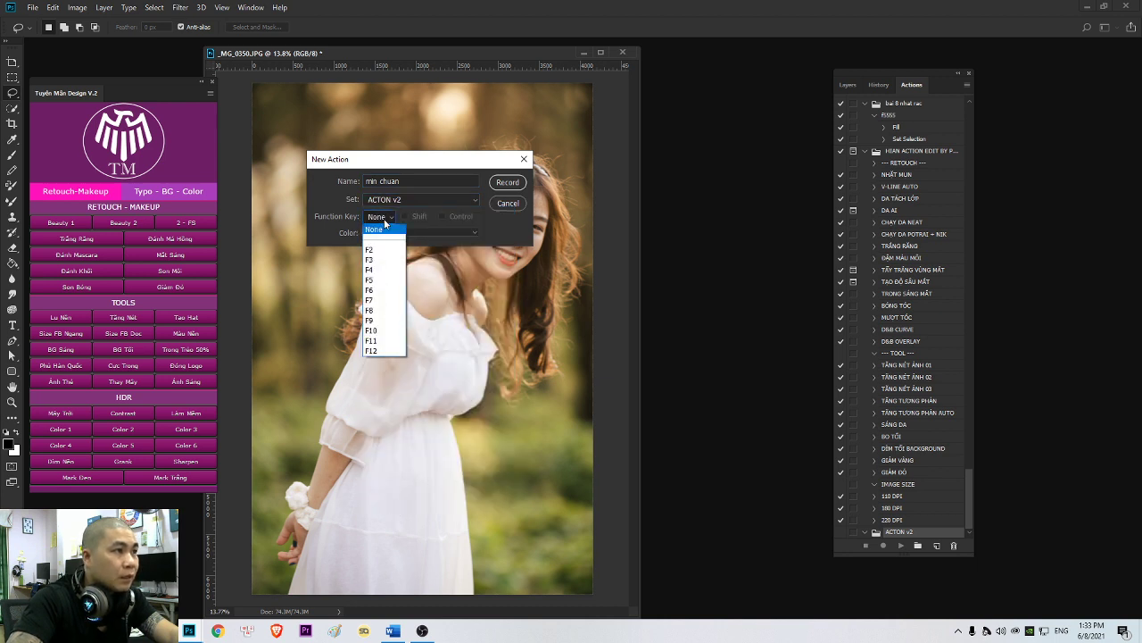
click(384, 266)
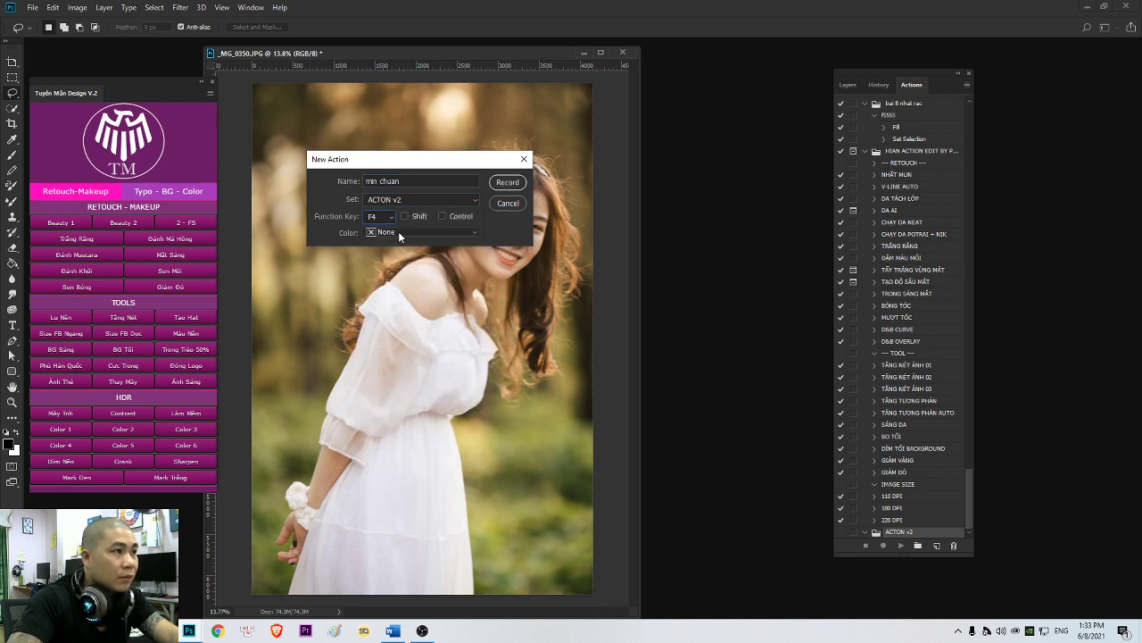
click(399, 231)
click(394, 263)
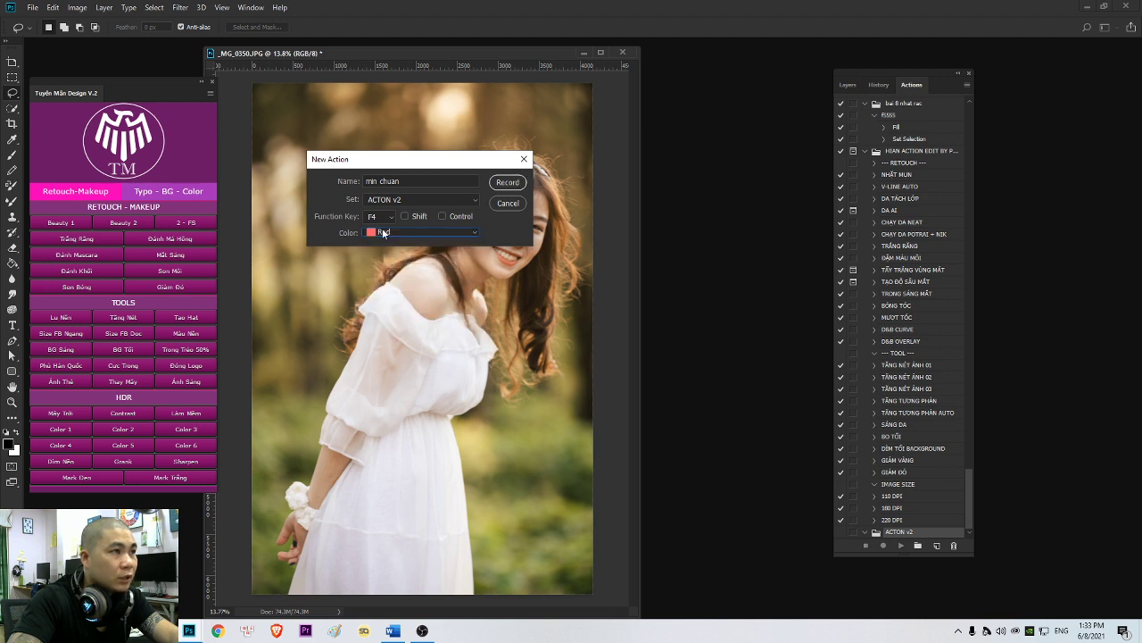
click(505, 183)
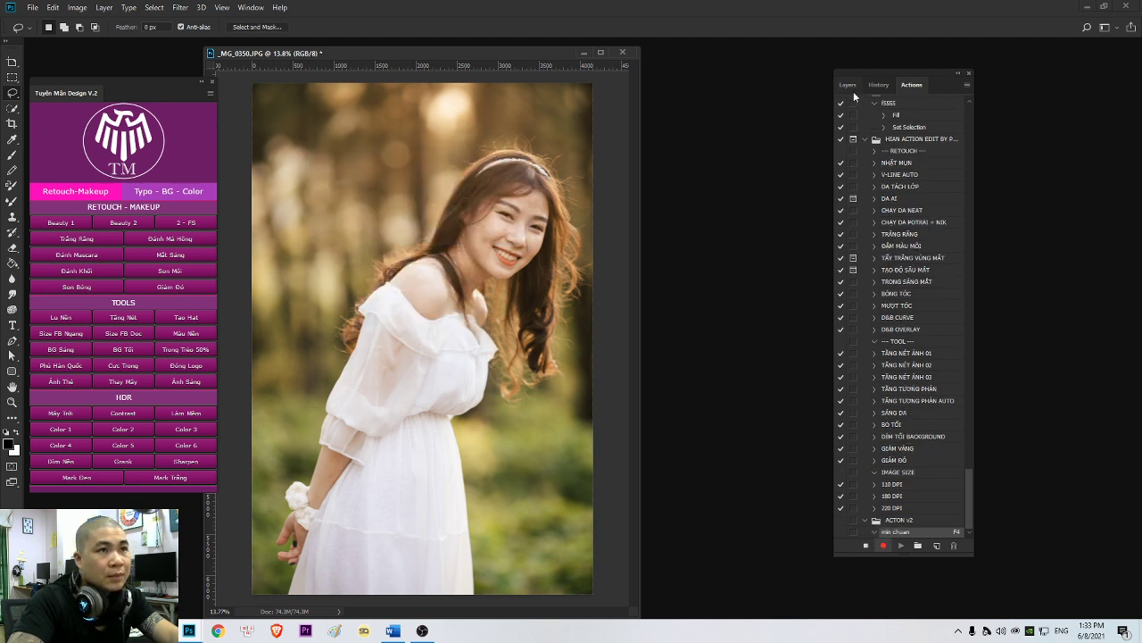
- Duplicate the Background layer of the portrait as a new layer
click(849, 85)
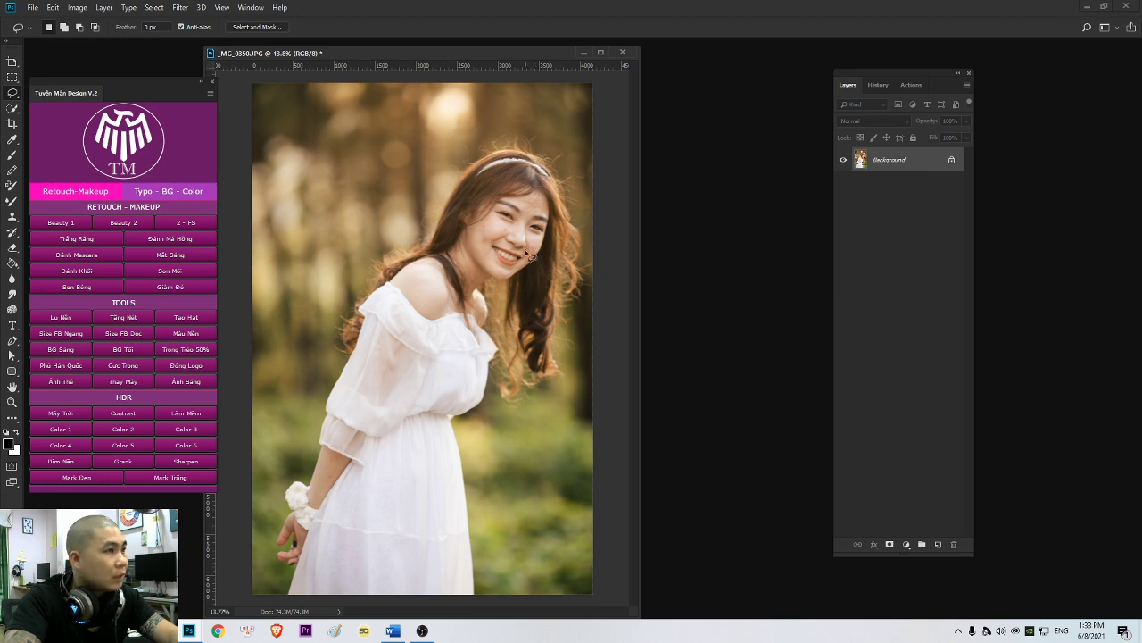
drag(499, 203, 521, 237)
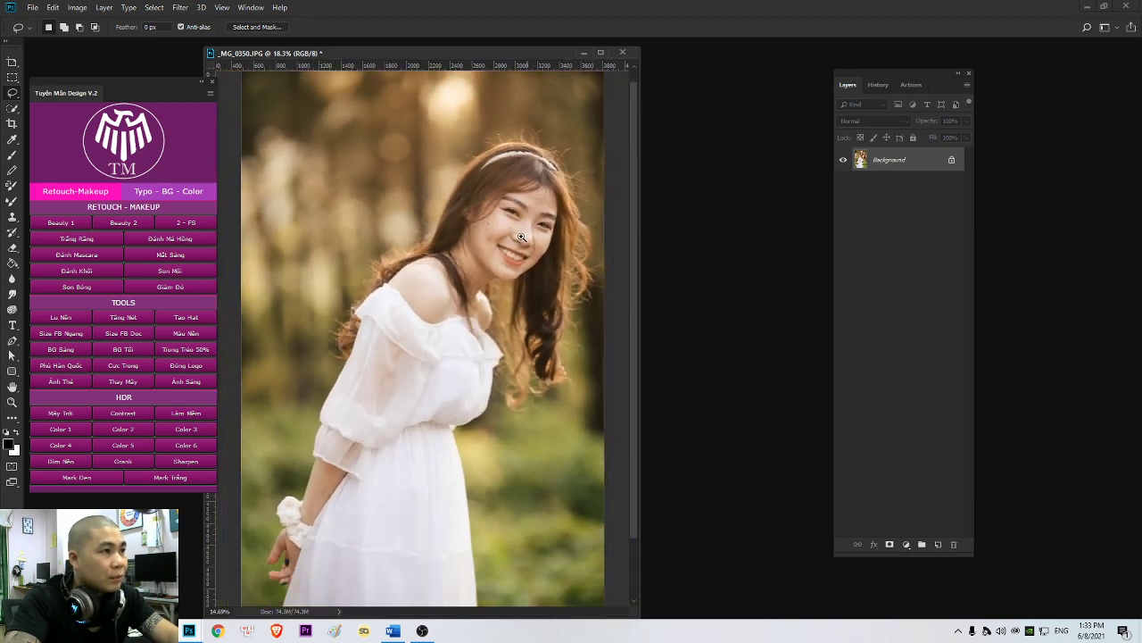
key(ctrl+j)
- Apply the Neat Image noise reduction filter to Layer 1 with its current noise filter settings
scroll(523, 236, up, 1)
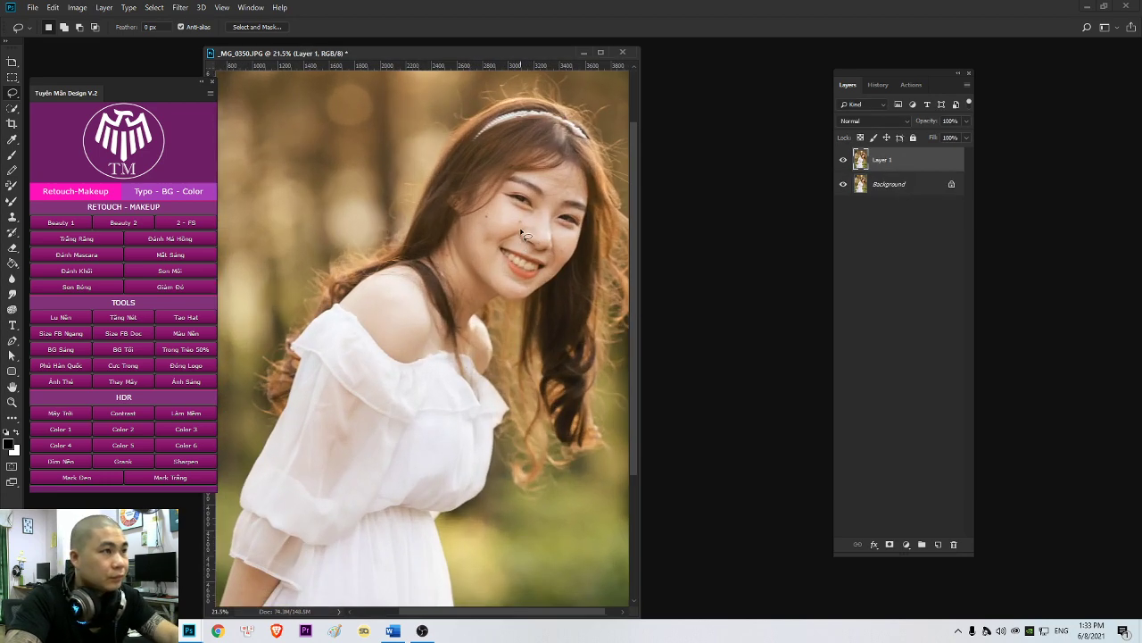
scroll(523, 234, up, 1)
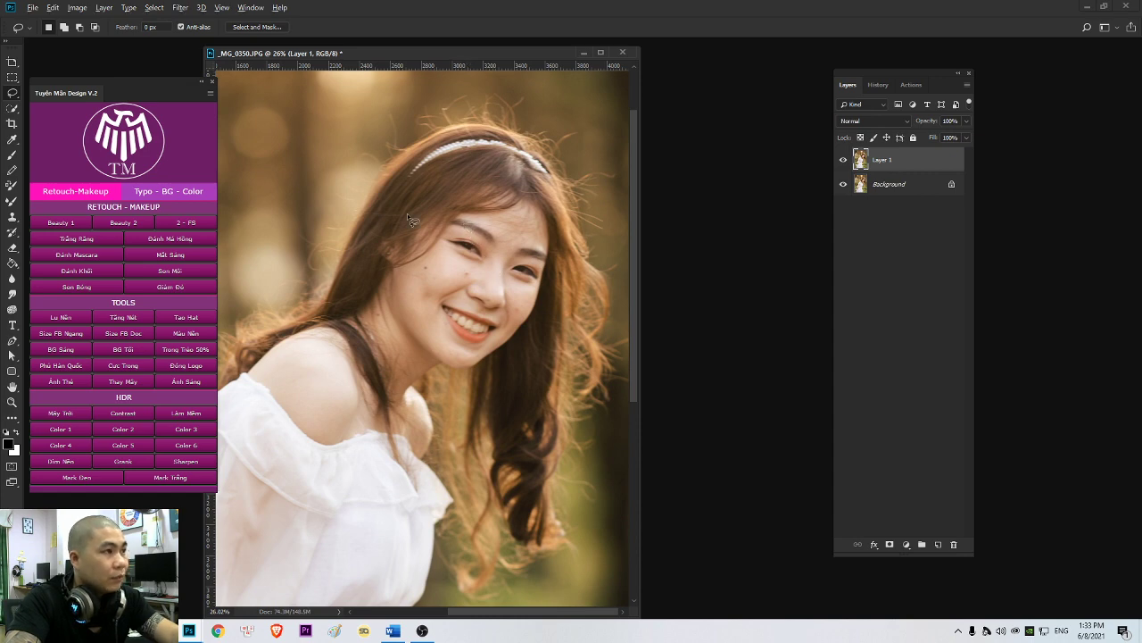
click(179, 7)
mouse_move(311, 289)
click(366, 286)
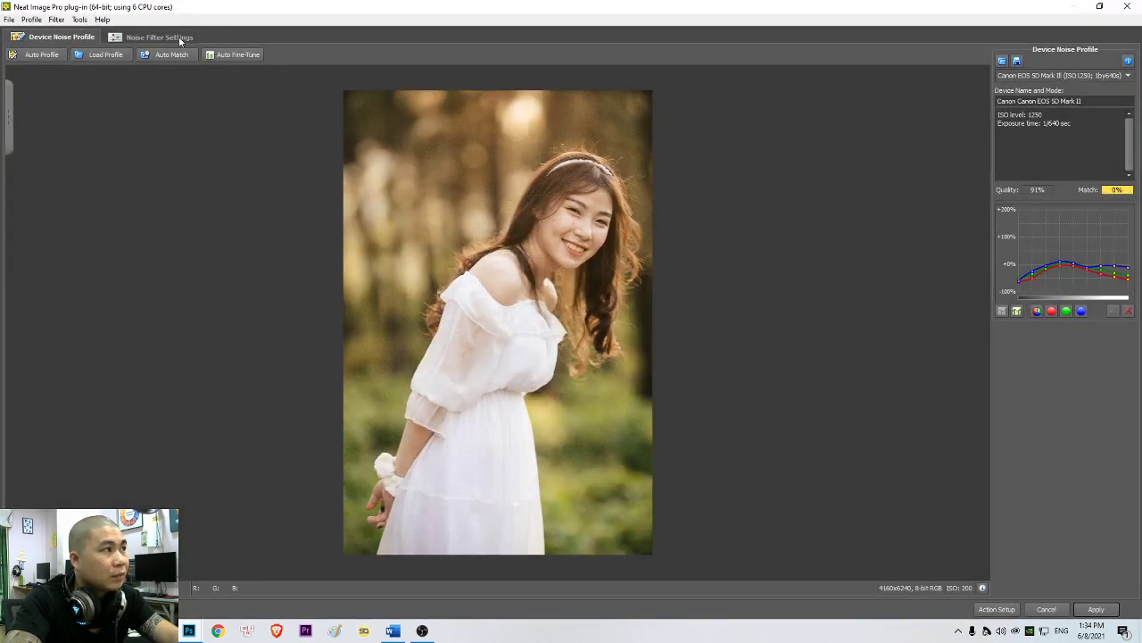
click(178, 36)
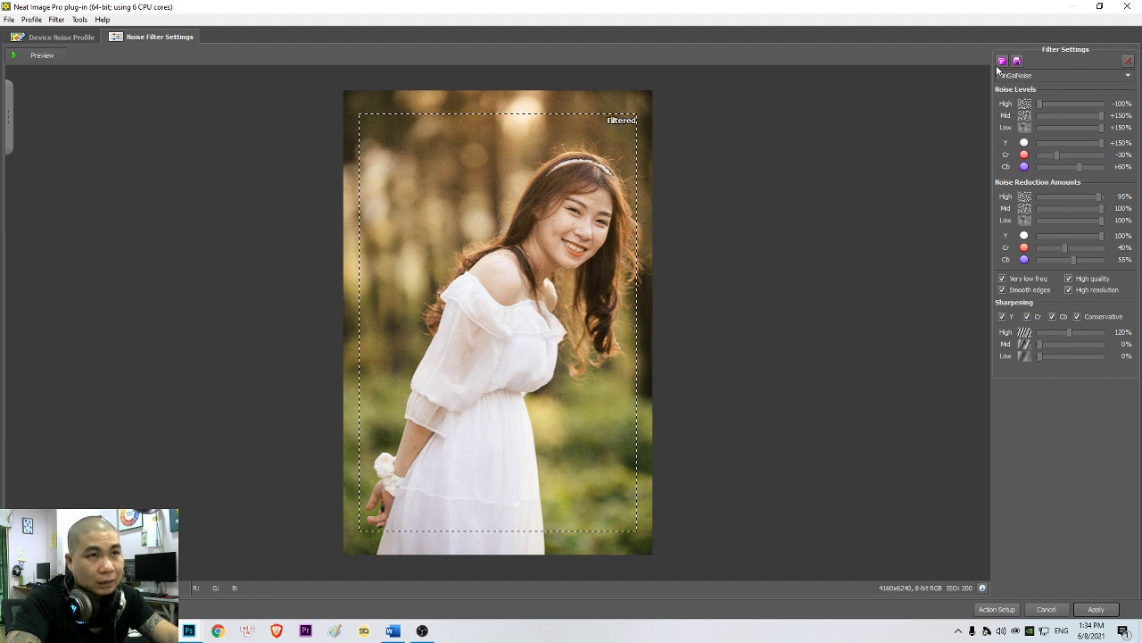
click(1096, 609)
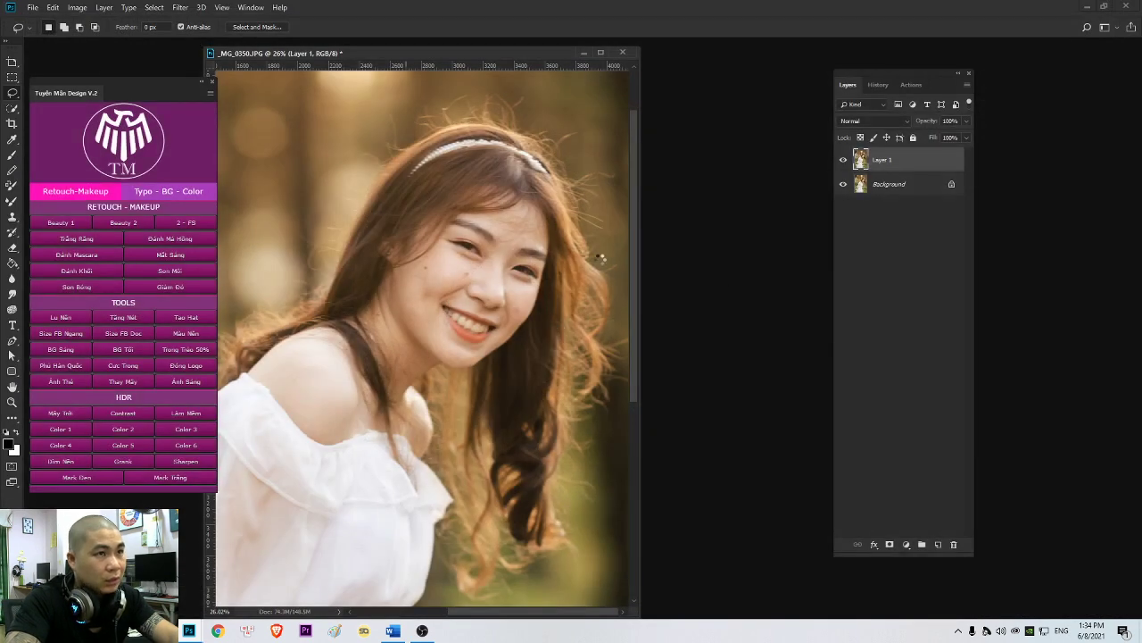
- Add a layer mask to Layer 1 and invert it to black to hide the smoothed skin
scroll(476, 282, up, 2)
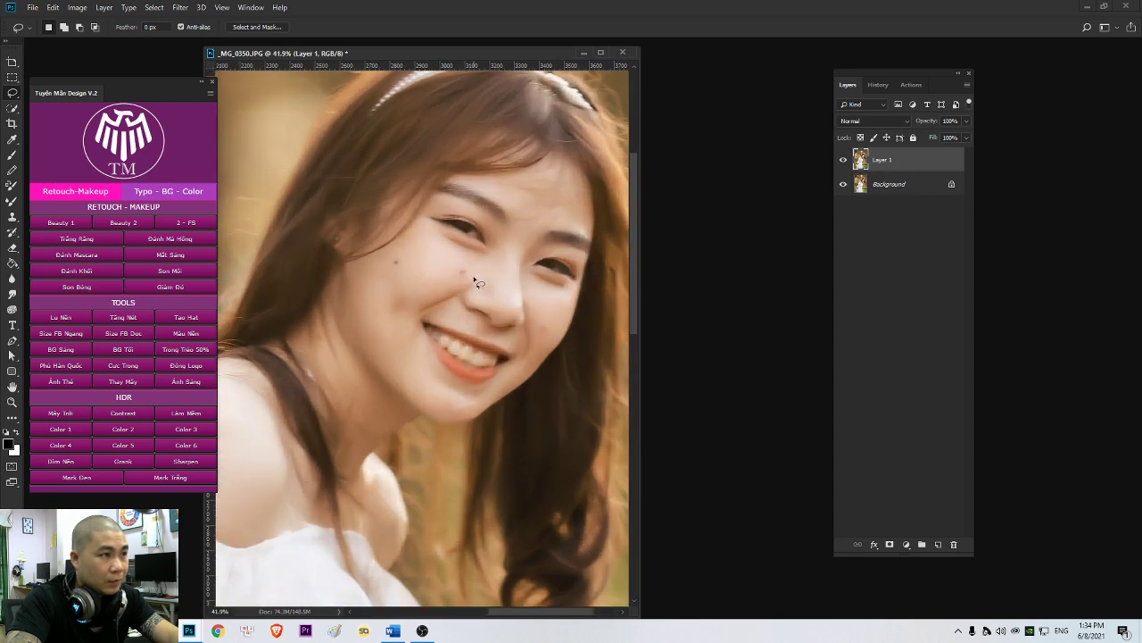
scroll(482, 386, down, 2)
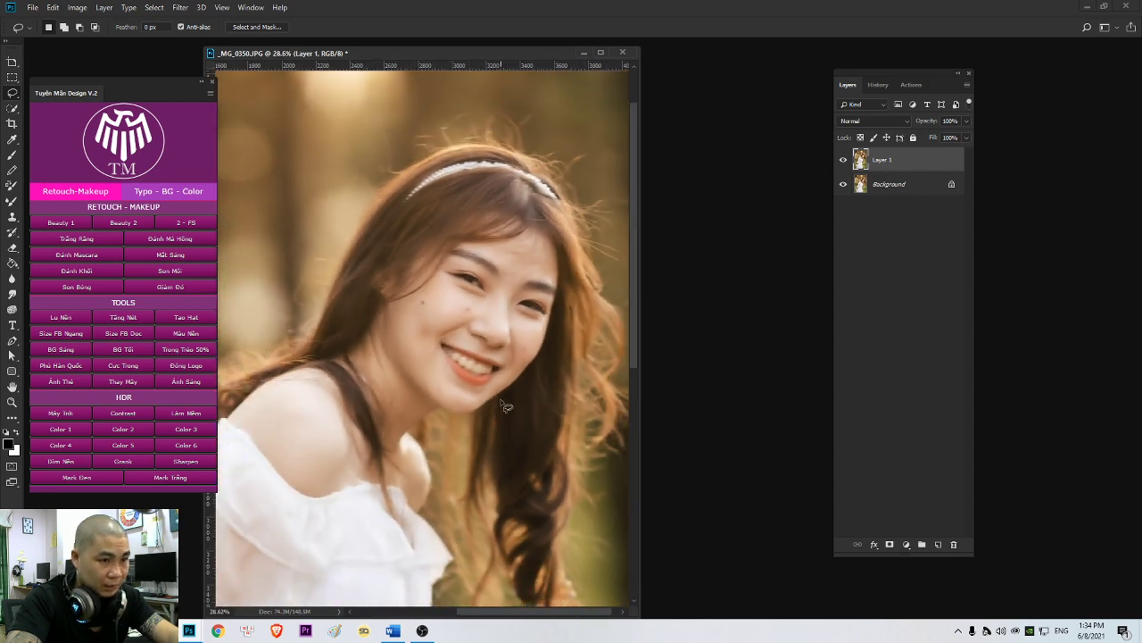
click(889, 545)
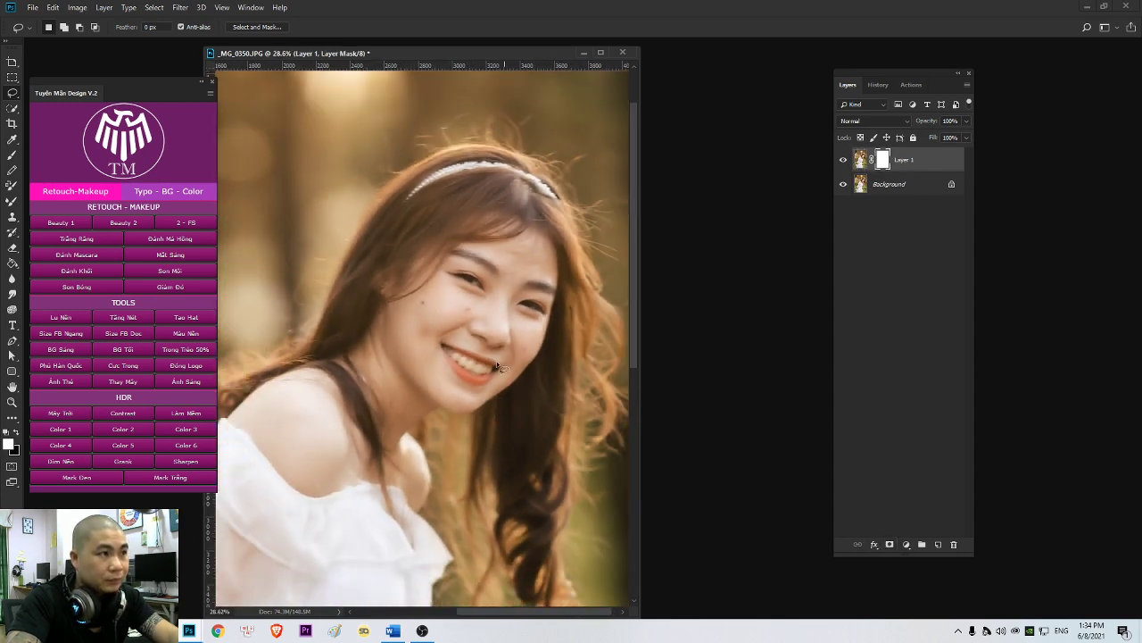
scroll(500, 366, down, 1)
key(ctrl+i)
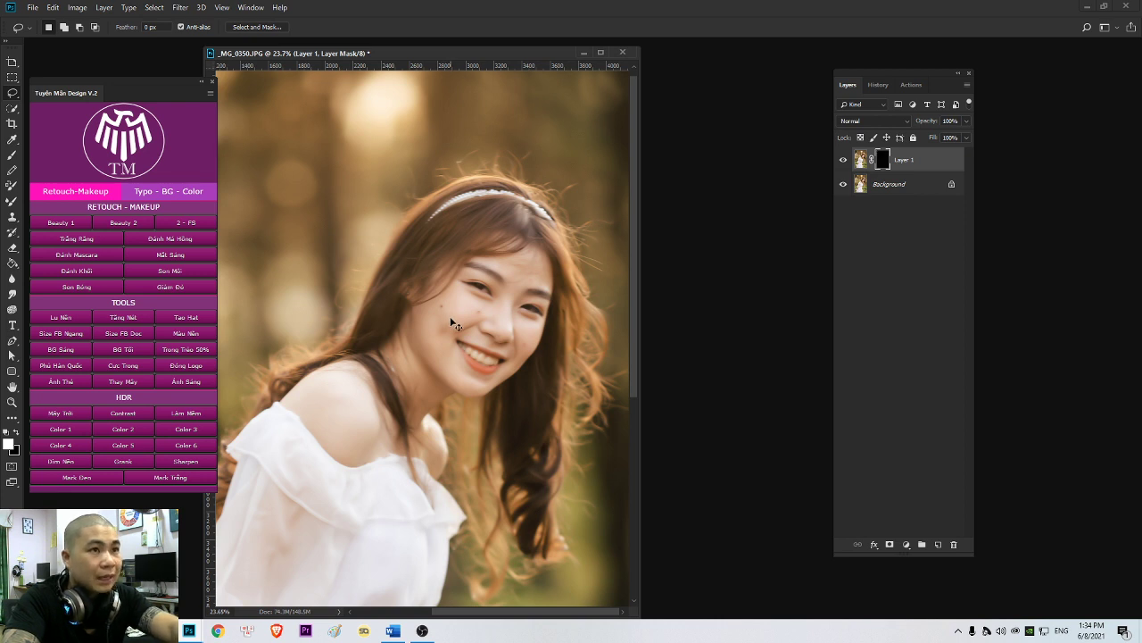
- Record the selection of the Brush tool as the closing command of the "min chuan" action and stop recording
scroll(451, 323, down, 1)
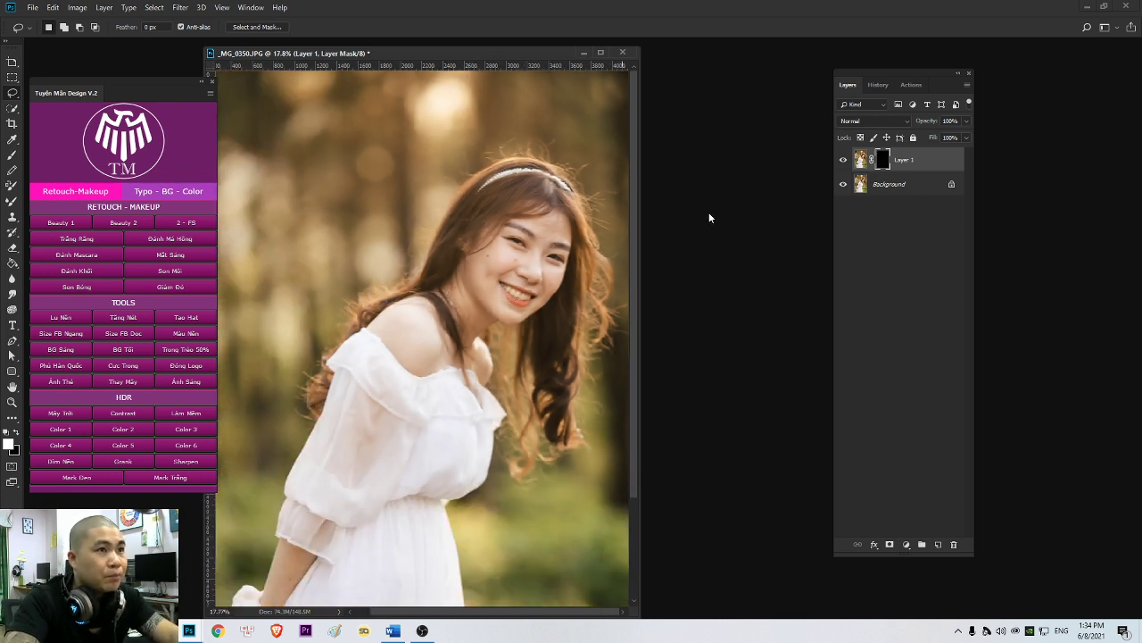
scroll(540, 241, up, 2)
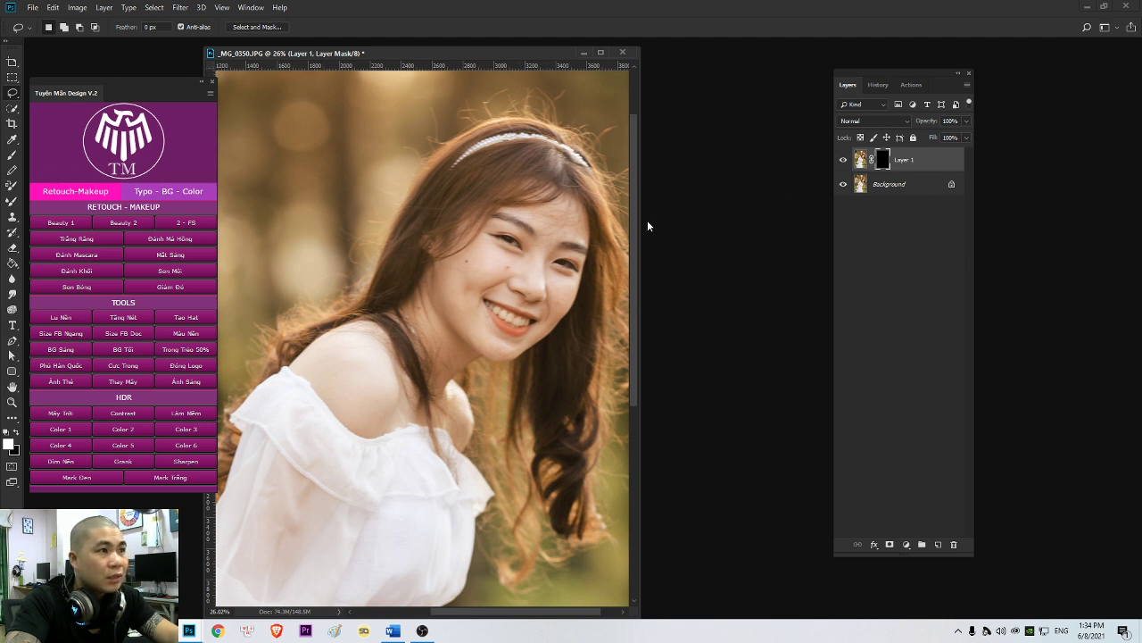
click(11, 158)
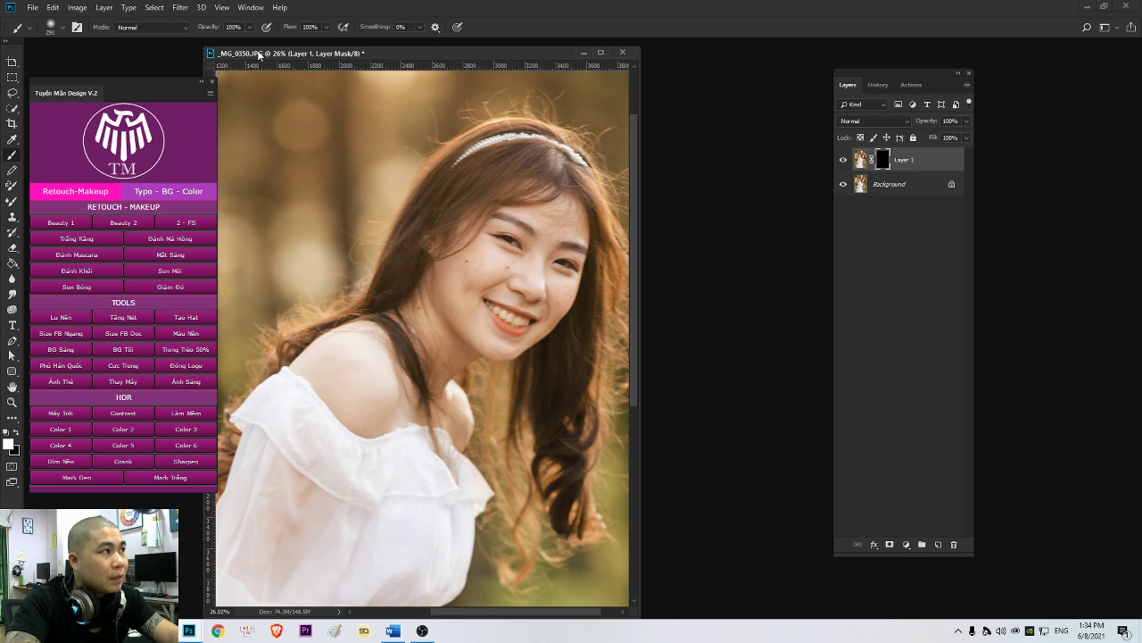
scroll(513, 268, up, 1)
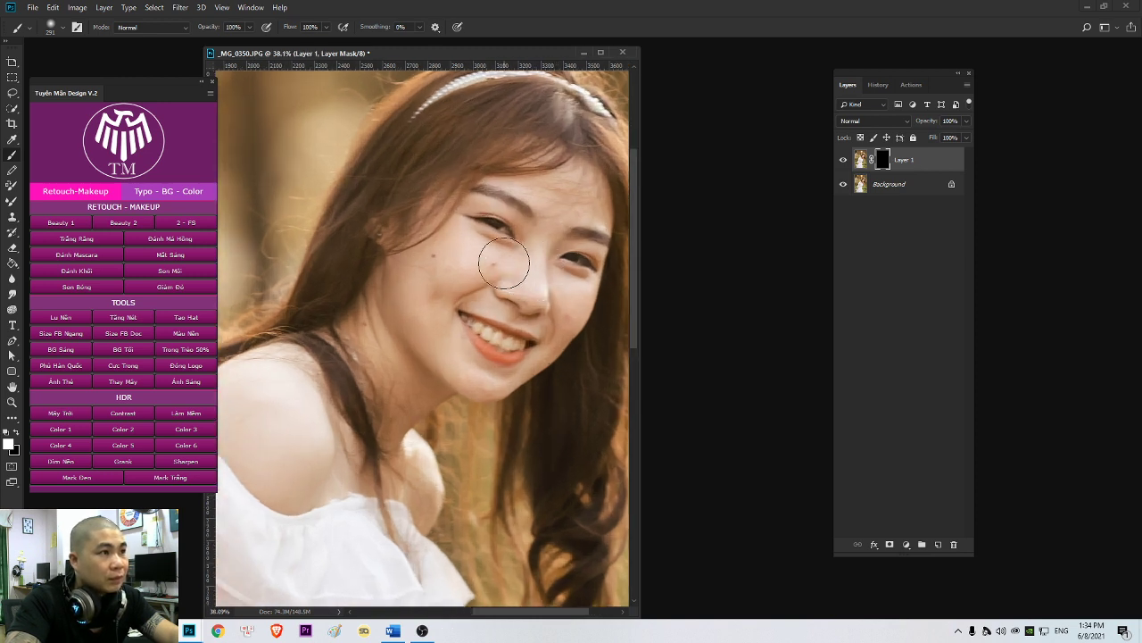
scroll(504, 263, down, 2)
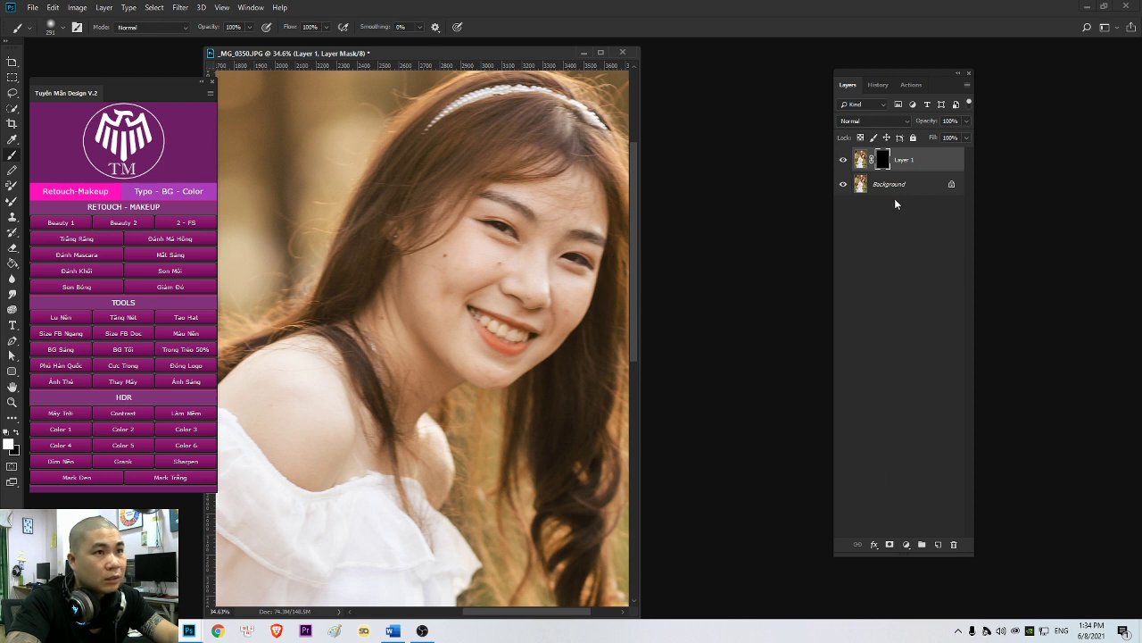
click(910, 85)
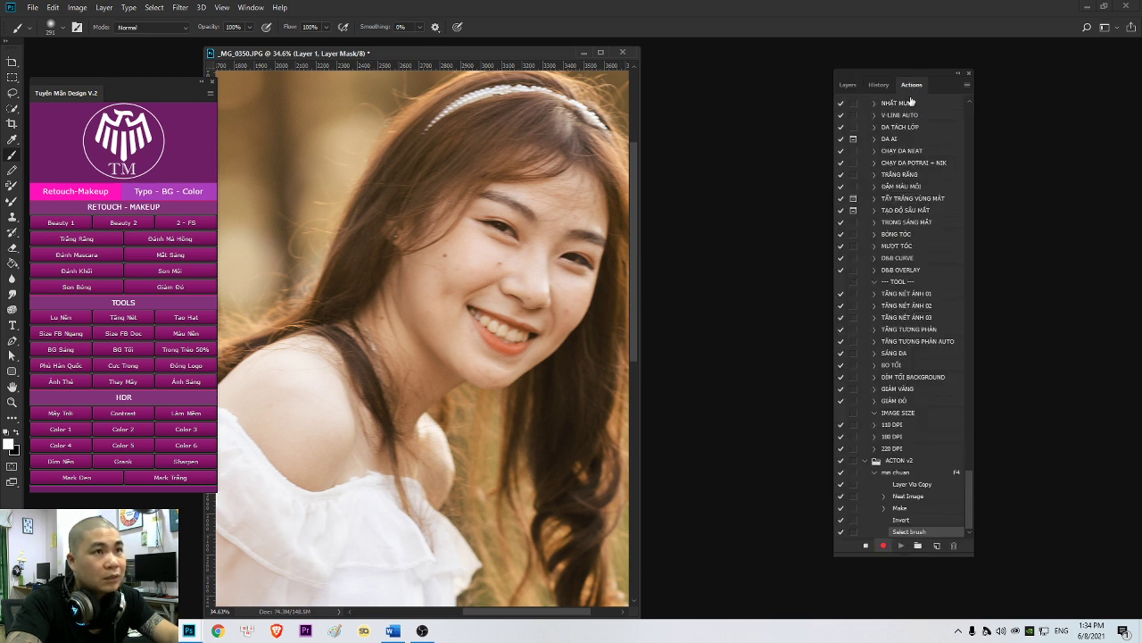
click(865, 547)
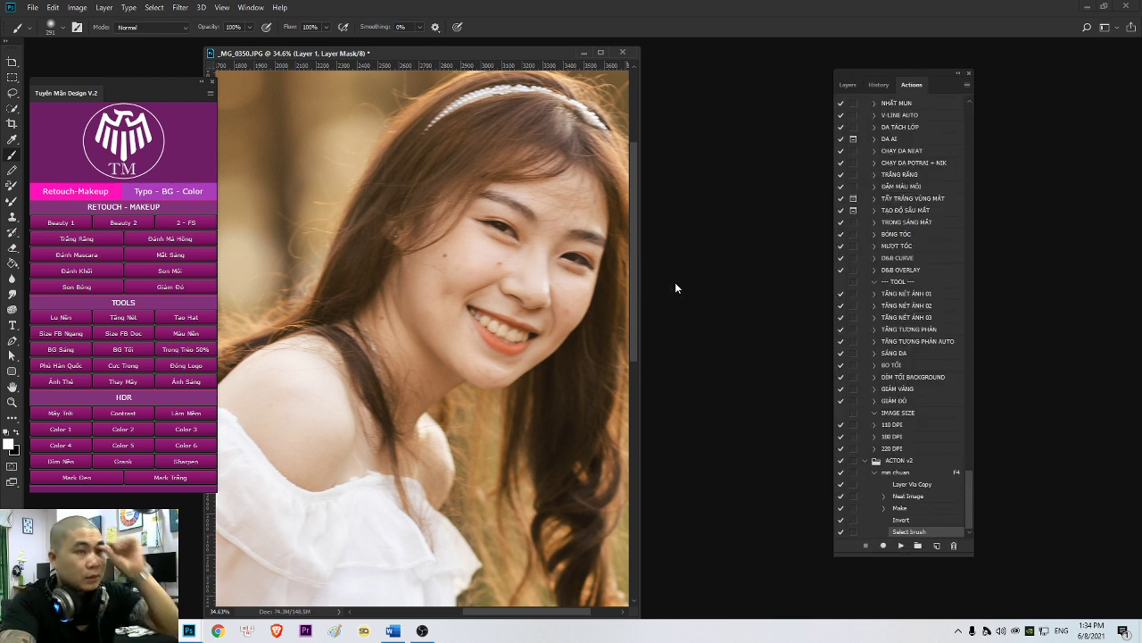
- Merge Layer 1 into the Background and play the "min chuan" action on the portrait
click(855, 85)
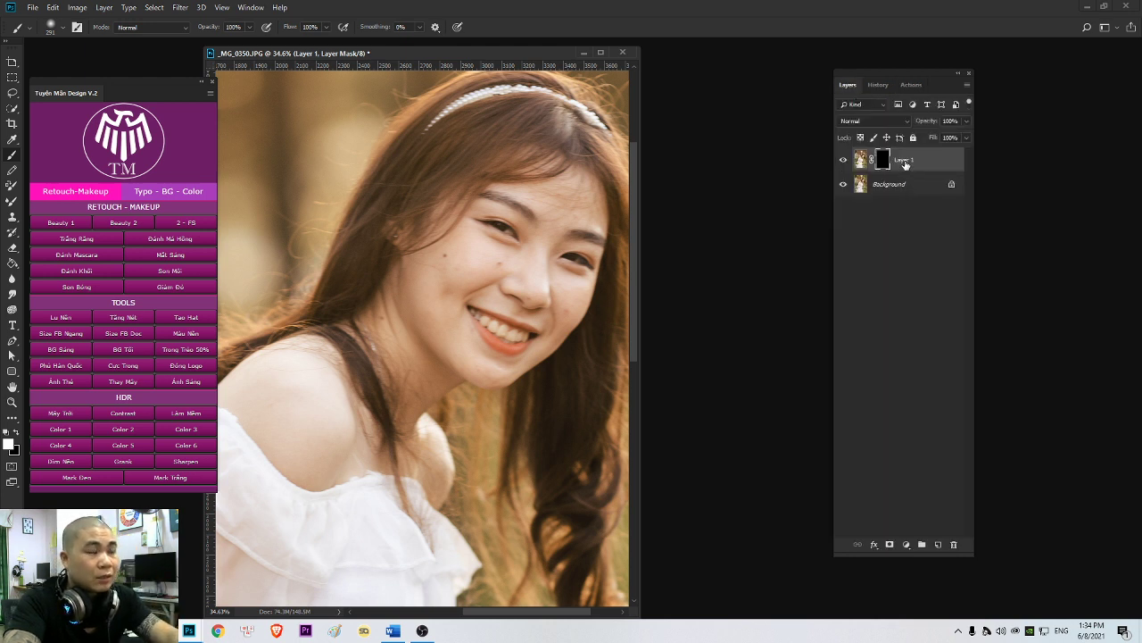
key(ctrl+e)
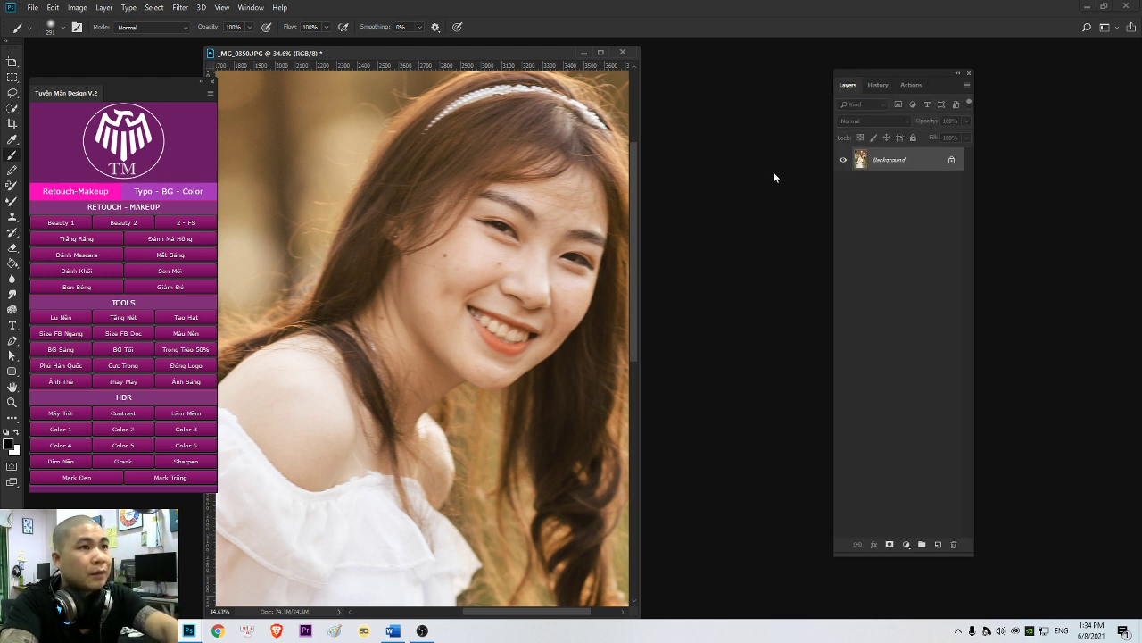
scroll(478, 299, down, 3)
scroll(482, 303, down, 2)
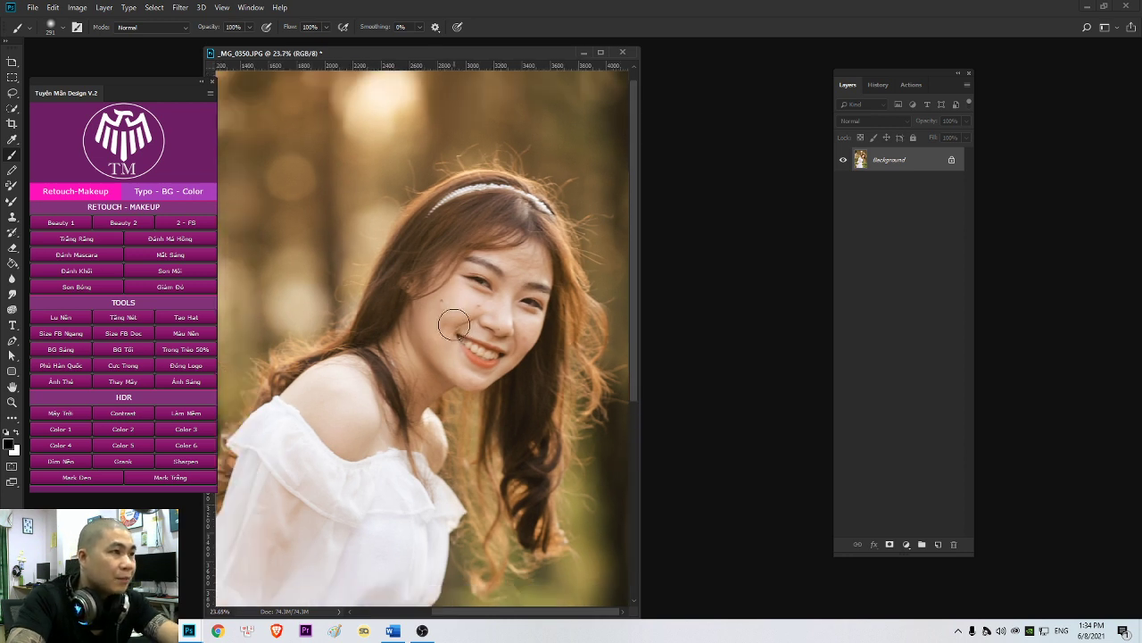
key(ctrl+j)
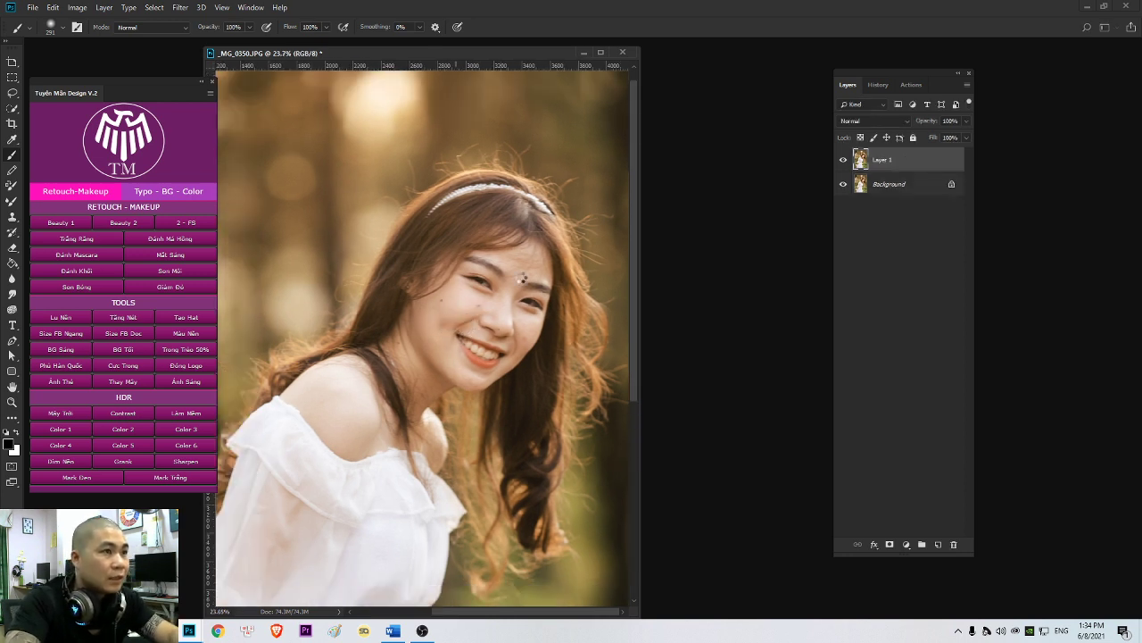
key(F2)
- Paint white on Layer 1's mask over the face skin with a 136 px brush and merge the layer into the Background
scroll(466, 301, up, 3)
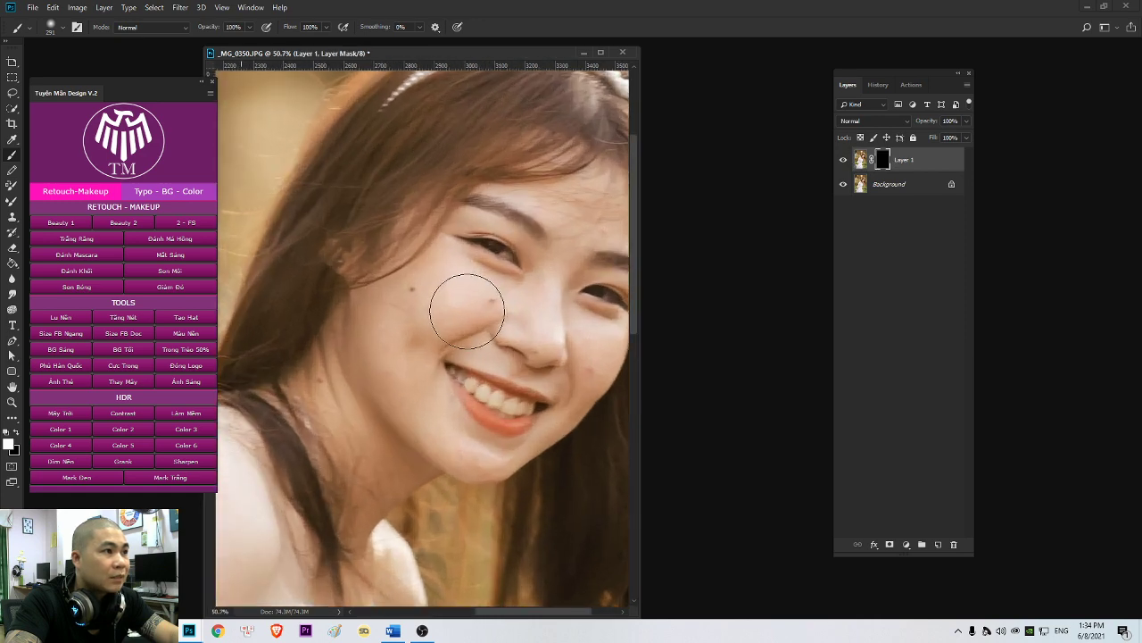
scroll(375, 317, up, 2)
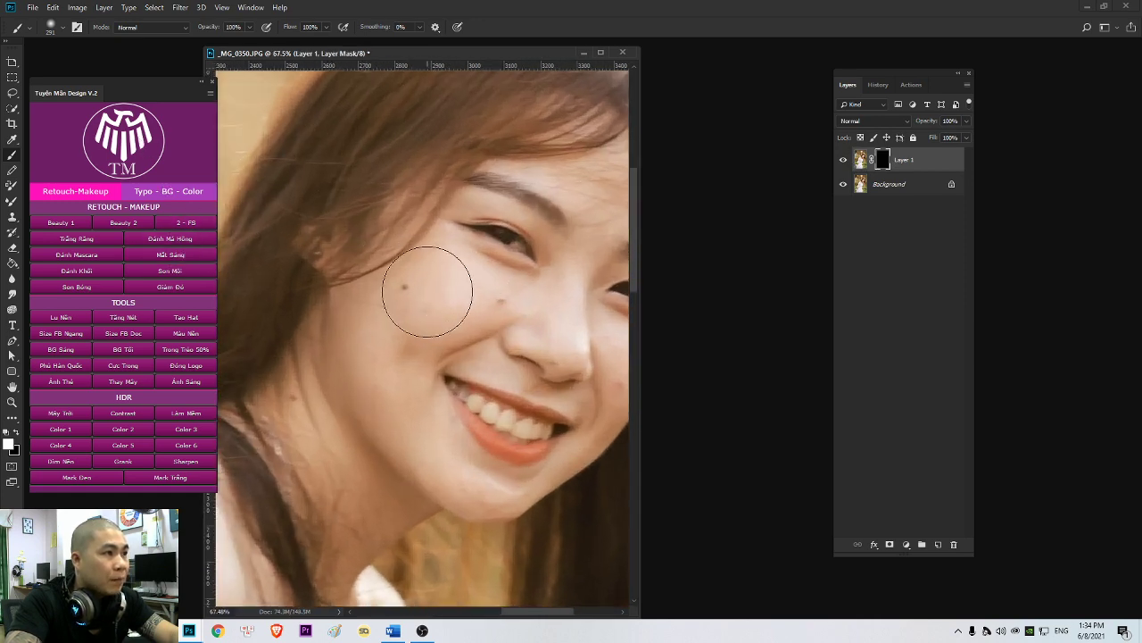
right_click(379, 318)
click(486, 345)
mouse_move(344, 312)
mouse_down()
mouse_move(322, 321)
mouse_move(309, 358)
mouse_move(326, 320)
mouse_up()
mouse_move(319, 335)
mouse_down()
mouse_move(340, 392)
mouse_move(351, 371)
mouse_move(389, 429)
mouse_move(416, 448)
mouse_move(467, 429)
mouse_up()
drag(493, 419, 433, 431)
scroll(497, 339, up, 3)
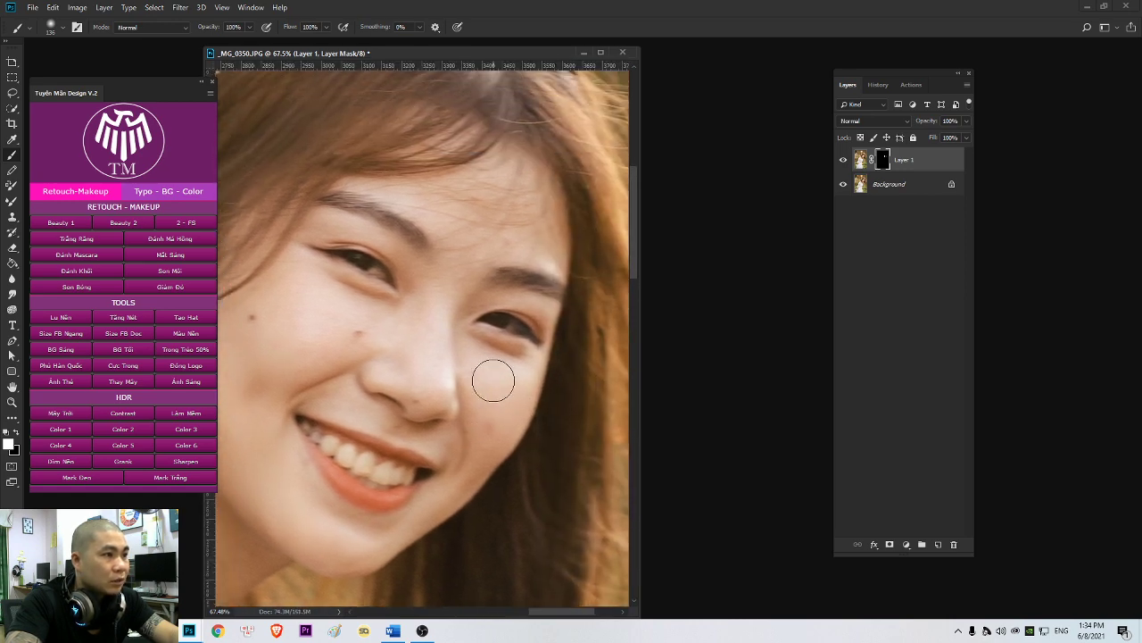
drag(459, 378, 489, 382)
drag(384, 383, 442, 367)
scroll(411, 324, down, 3)
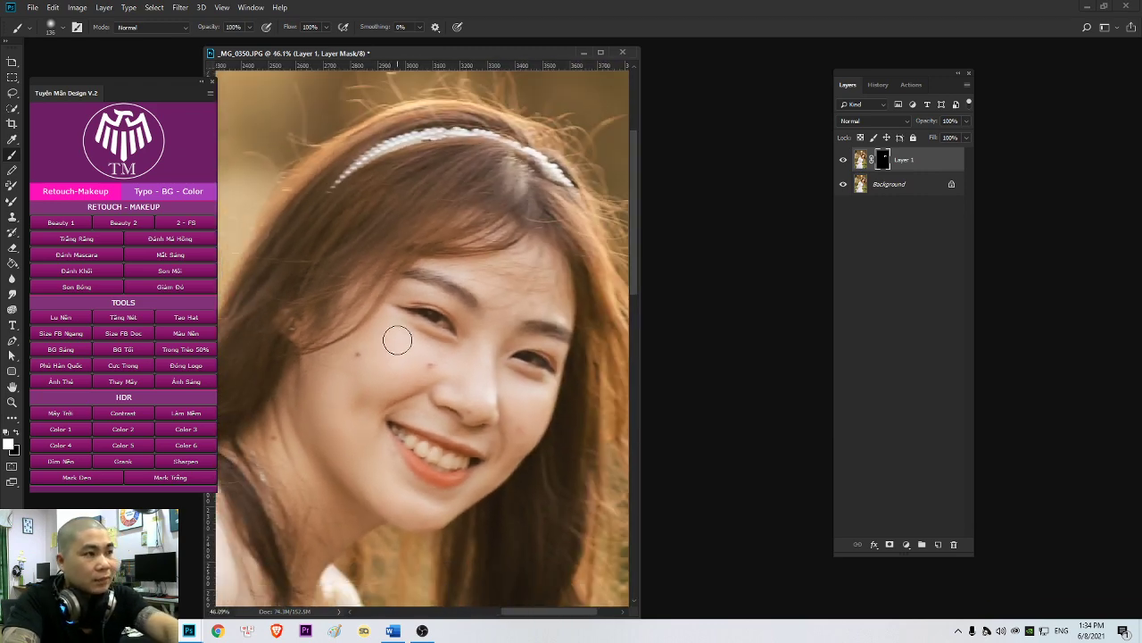
key(ctrl+e)
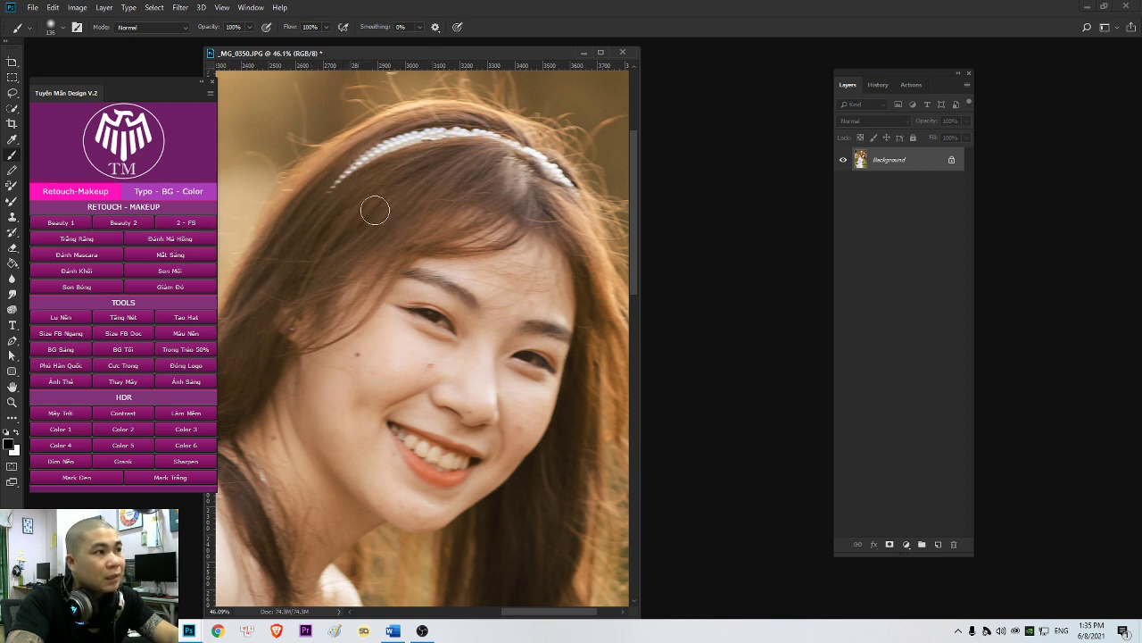
- Examine Neat Image's noise filter settings and the saved filter presets in the "thong so" folder, and cancel without applying
click(182, 8)
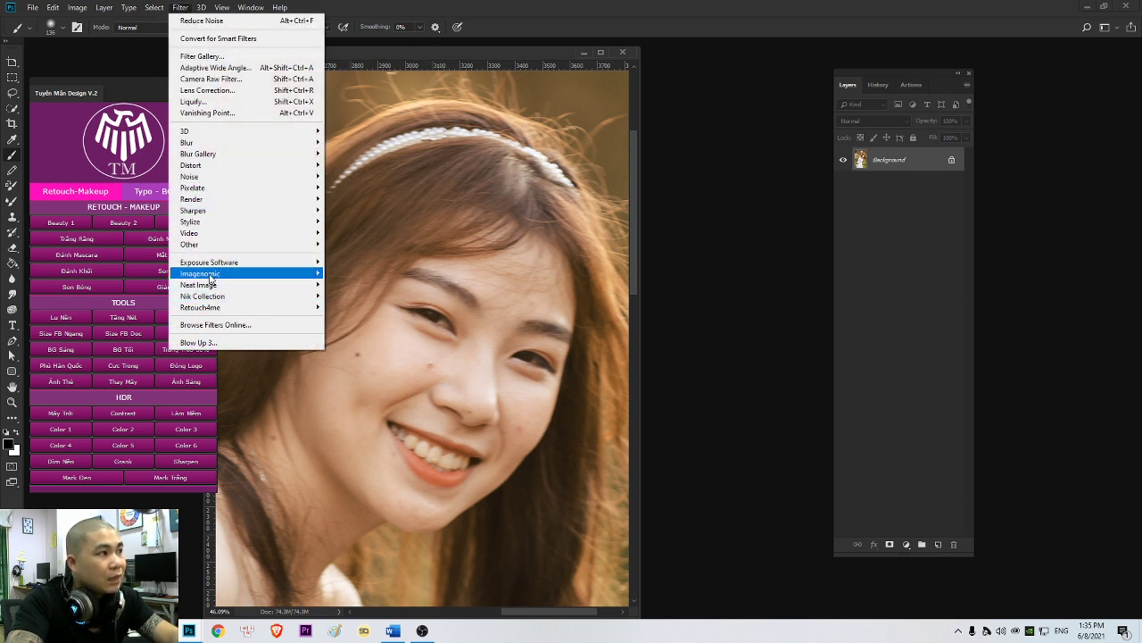
click(756, 240)
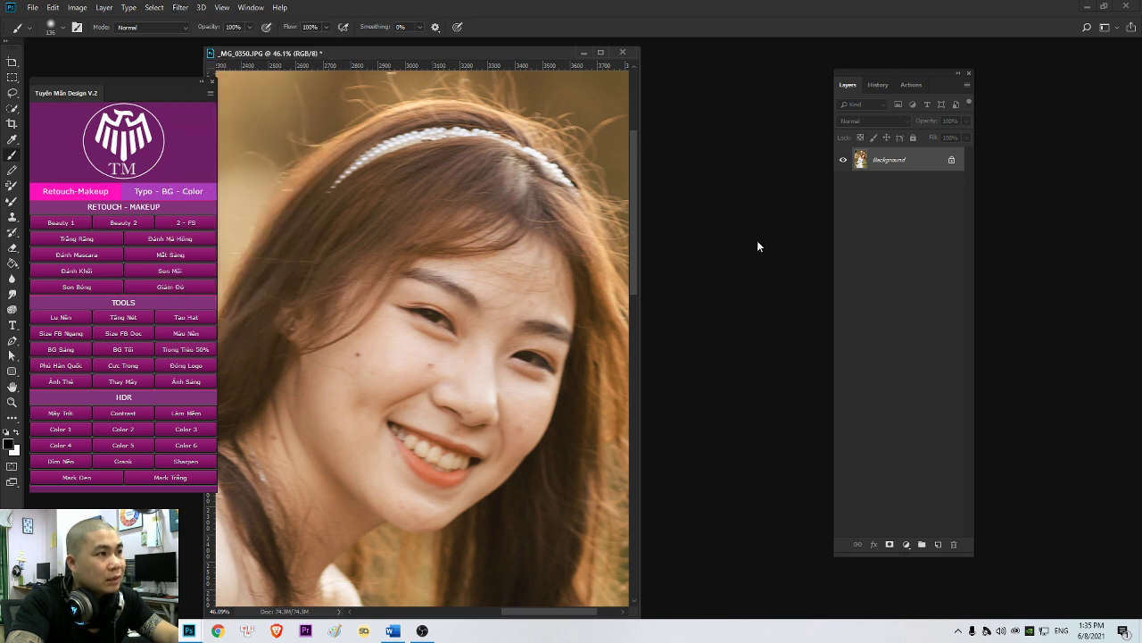
scroll(607, 309, down, 1)
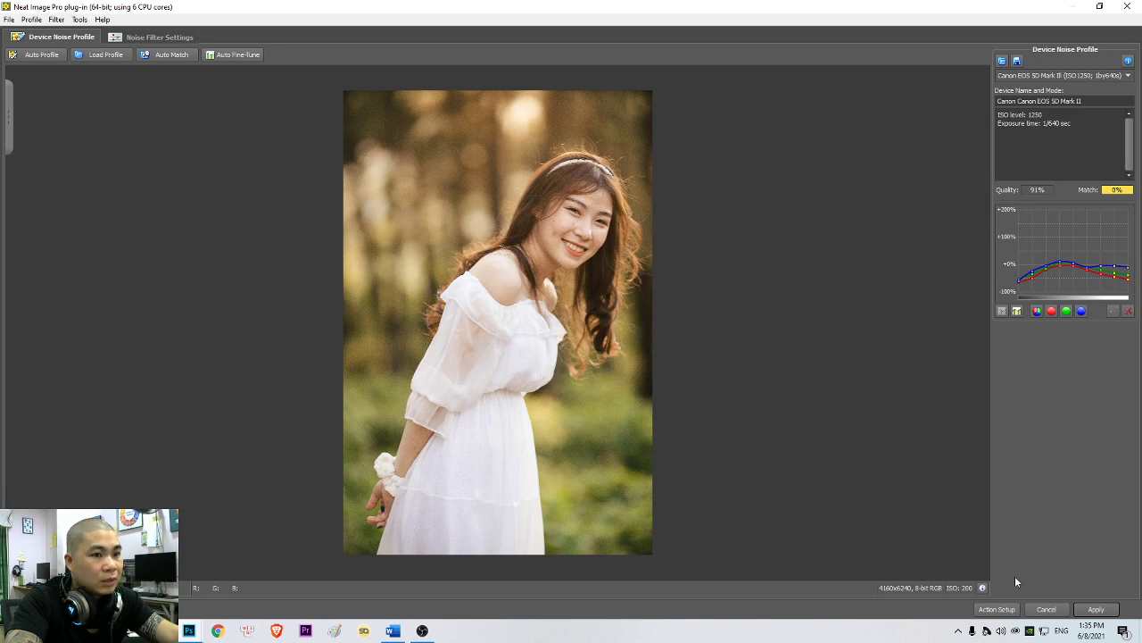
click(187, 39)
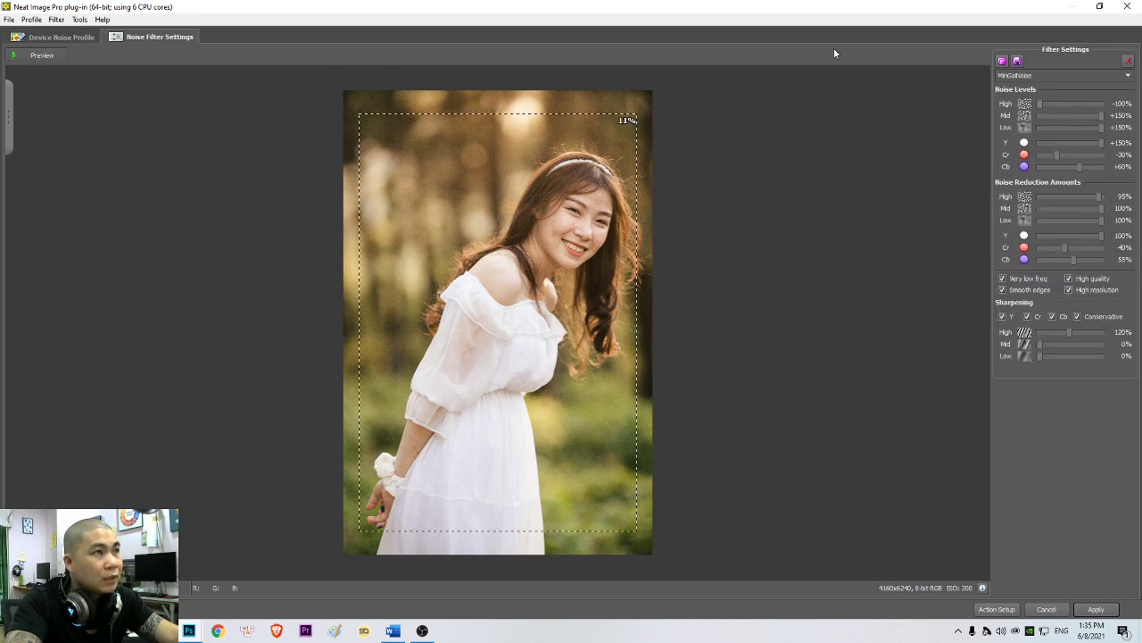
click(1001, 59)
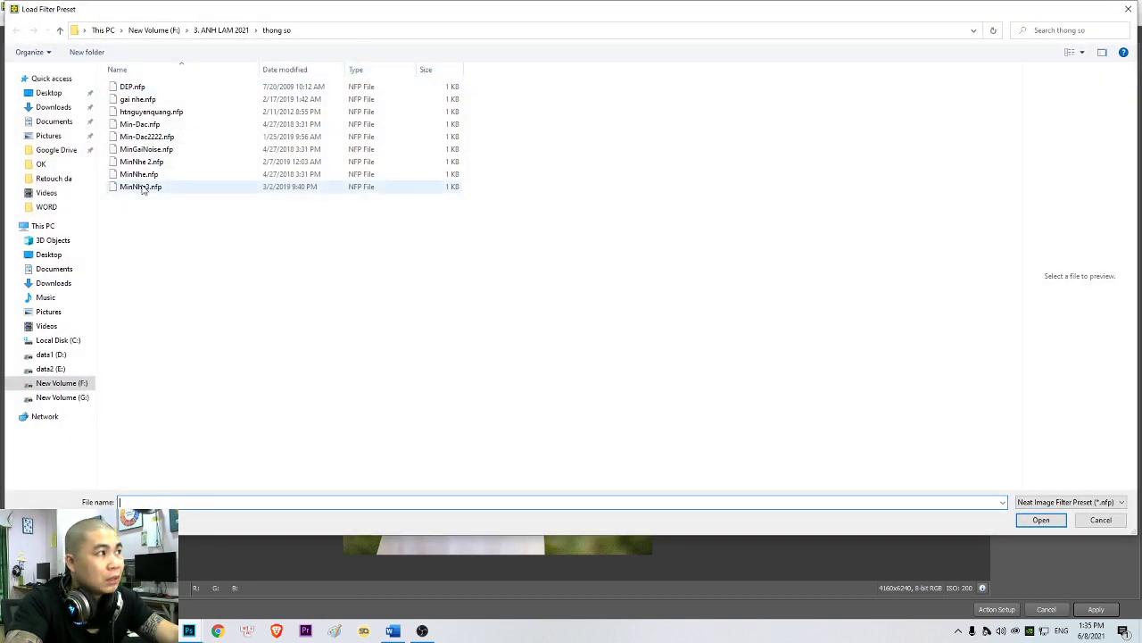
click(1082, 522)
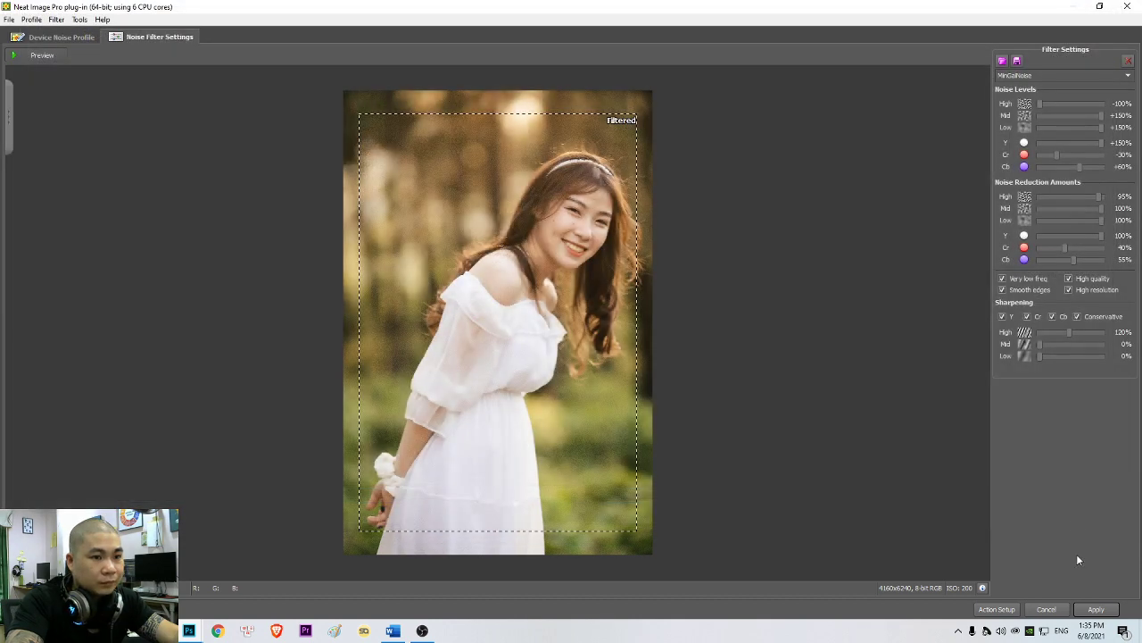
click(1061, 611)
- Move the retouch panel and the photo window aside and zoom the portrait out to 12.5%
scroll(446, 327, down, 3)
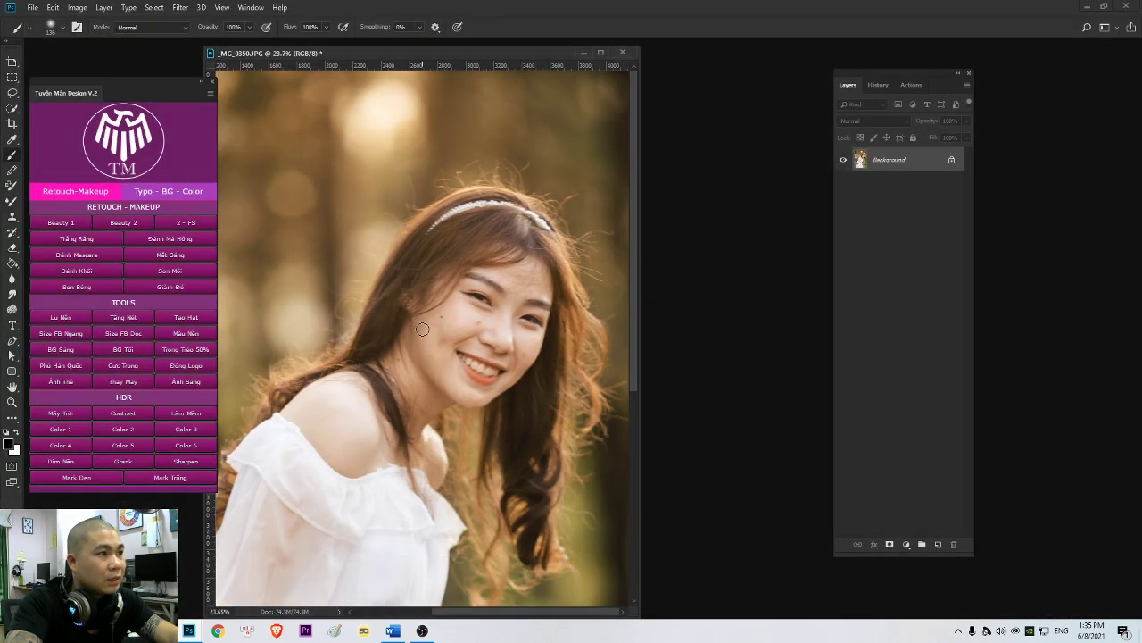
scroll(423, 329, down, 1)
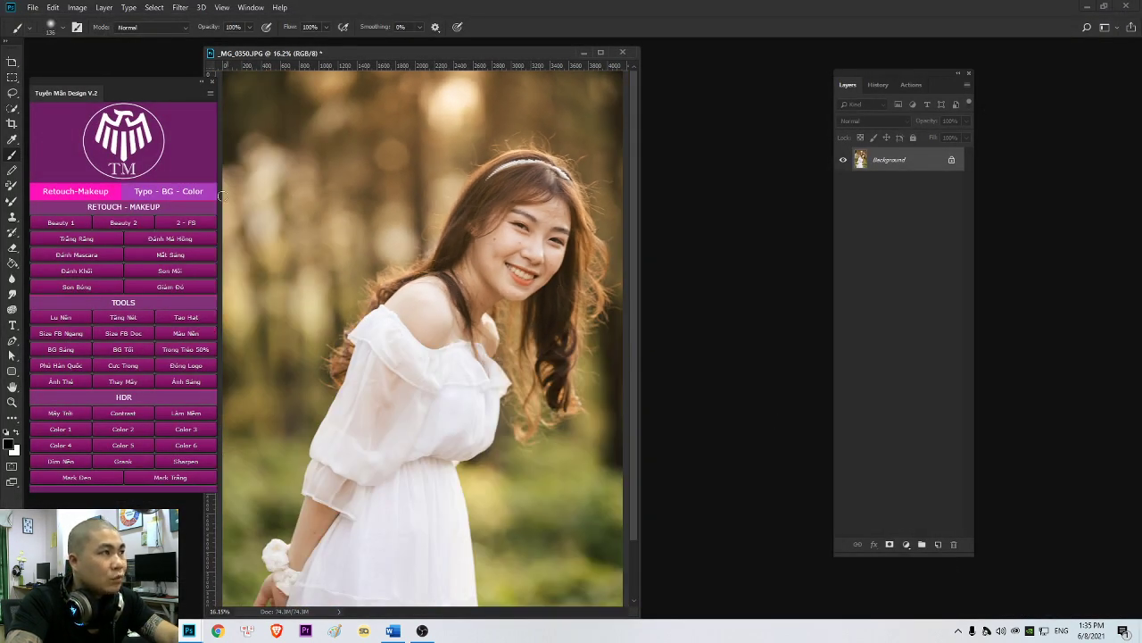
drag(172, 94, 153, 113)
drag(384, 54, 408, 55)
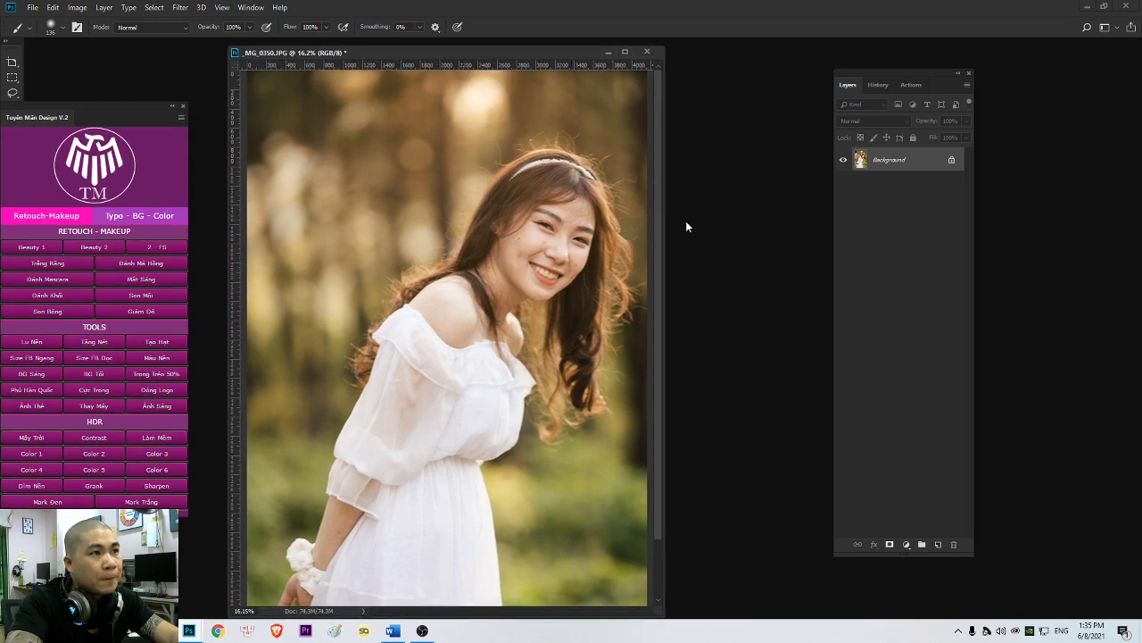
scroll(565, 254, down, 1)
drag(496, 235, 536, 281)
right_click(534, 276)
click(555, 282)
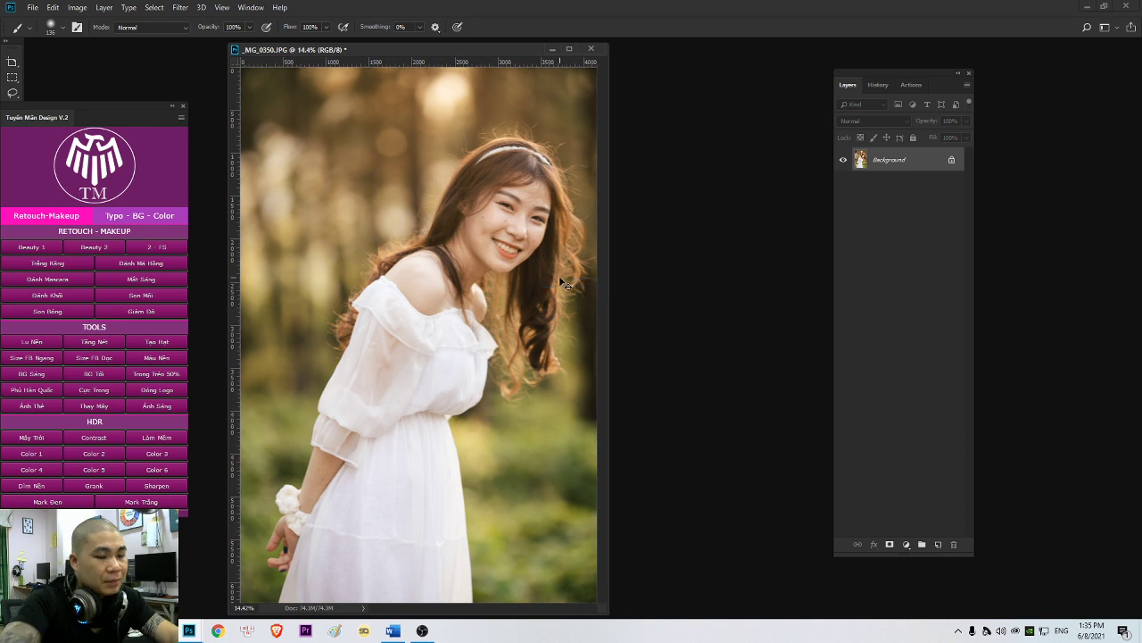
key(ctrl+minus)
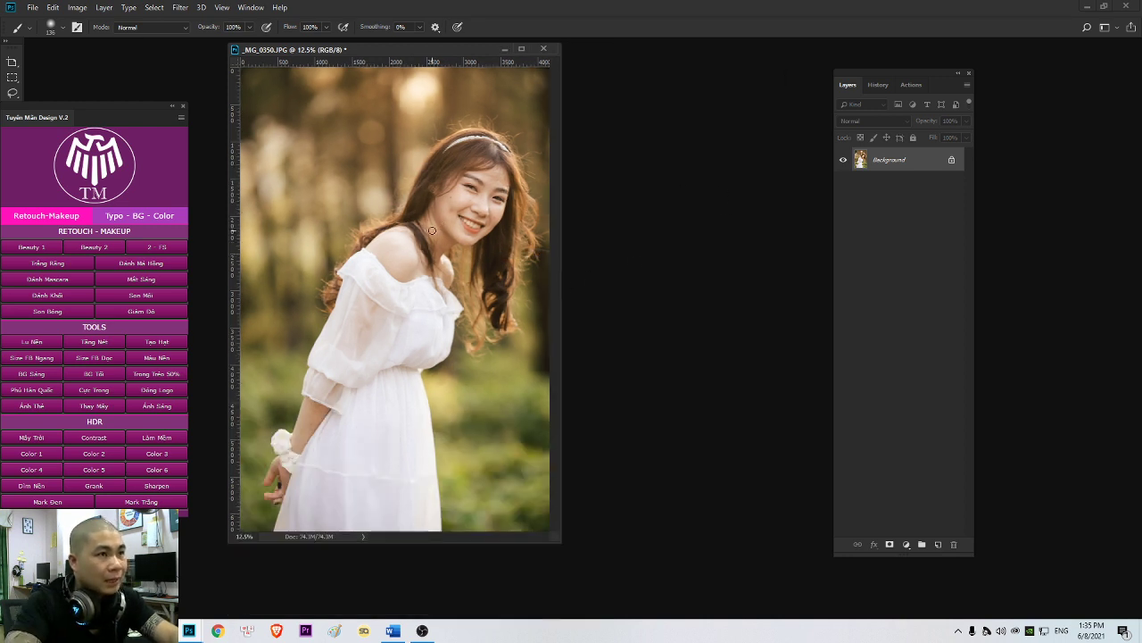
- Collapse the "min chuan" action and start recording a new action "min potrai" in ACTON v2 with function key Shift+F4 and color Red
click(912, 85)
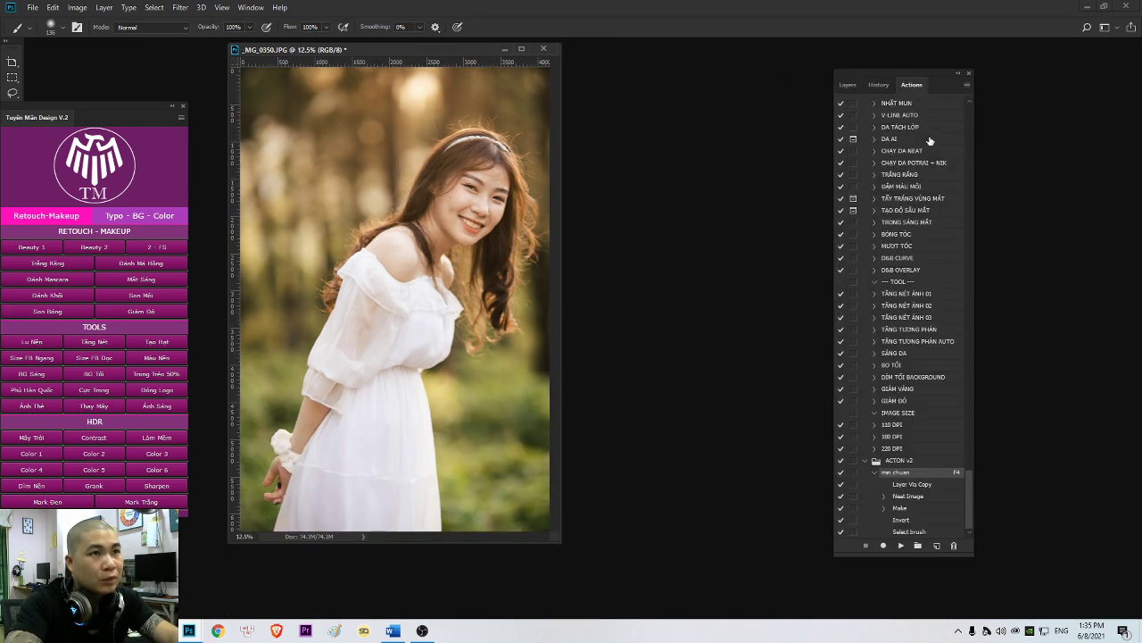
click(874, 473)
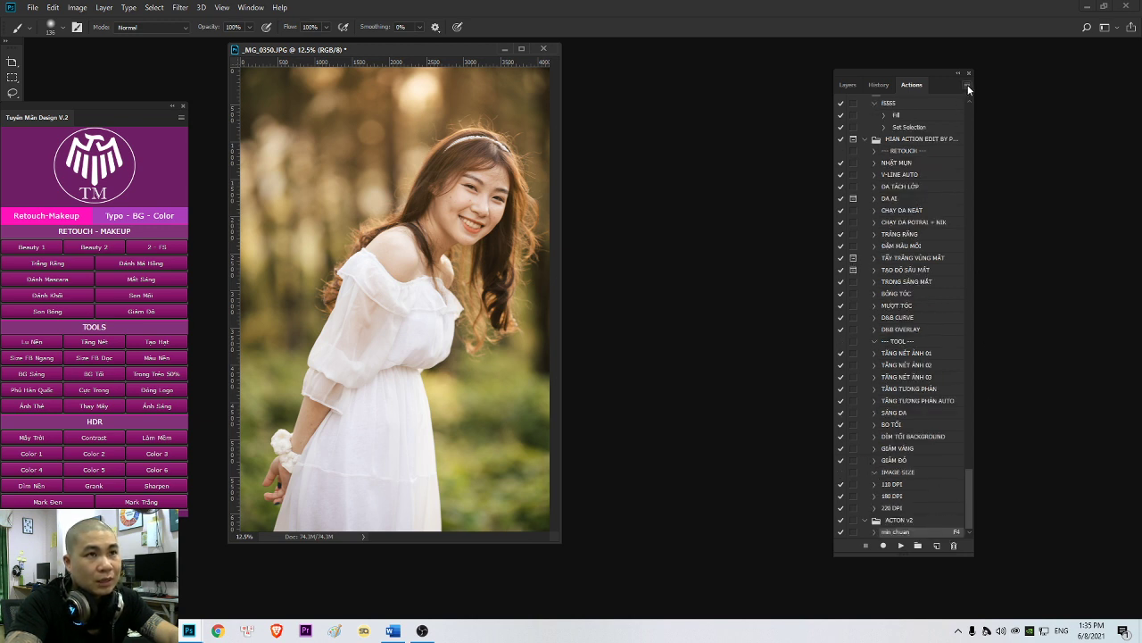
click(937, 546)
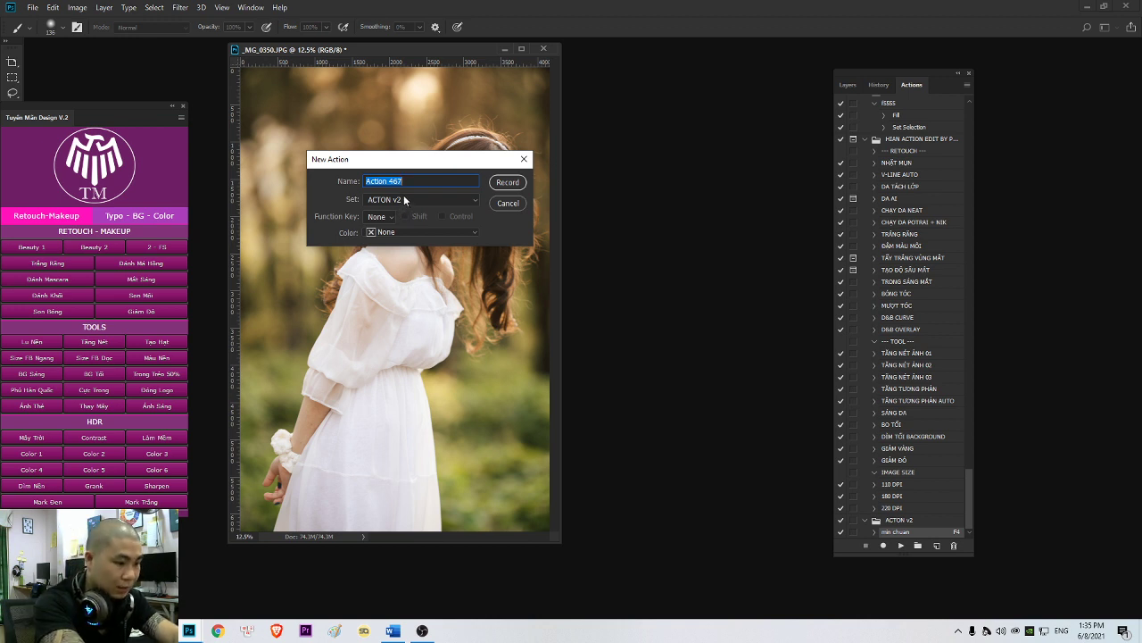
text(min potrai)
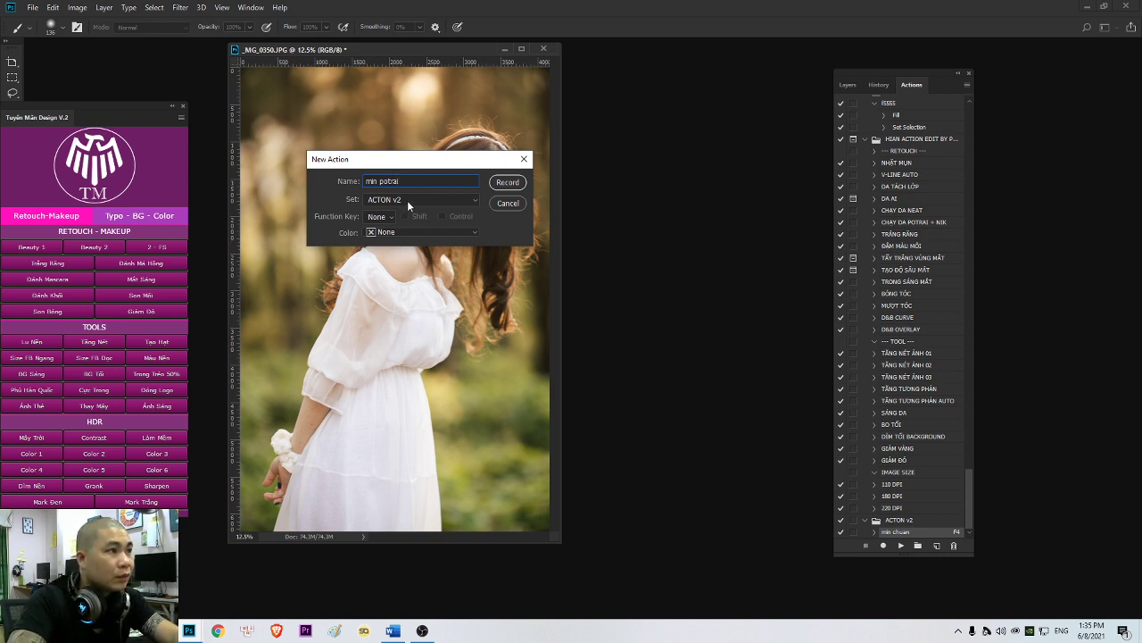
click(388, 235)
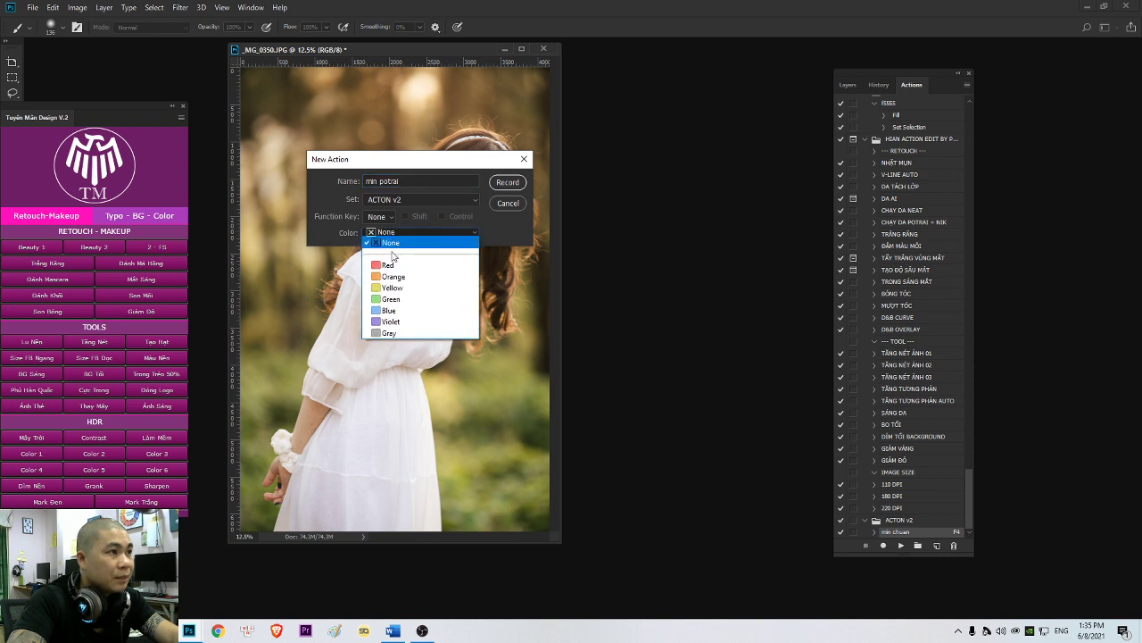
click(380, 265)
click(385, 218)
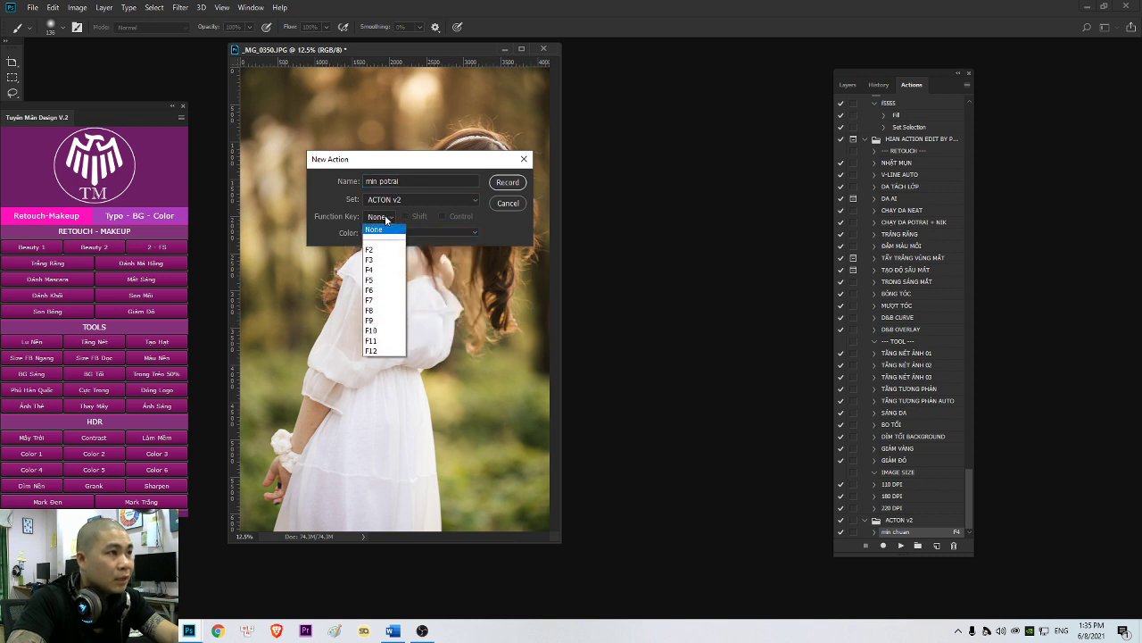
click(374, 270)
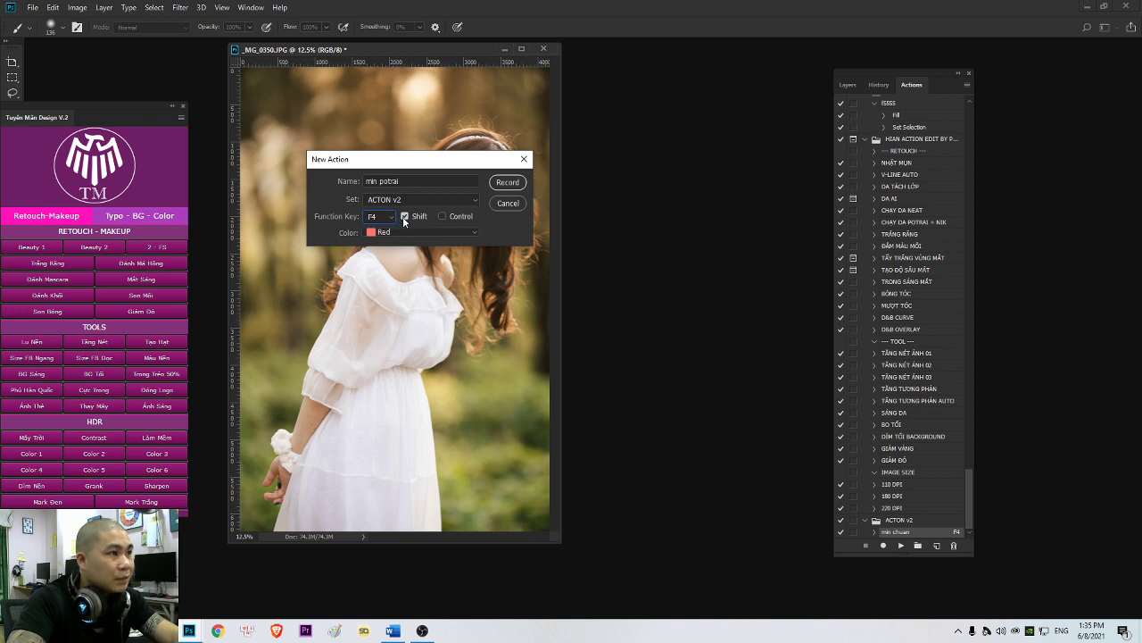
click(503, 183)
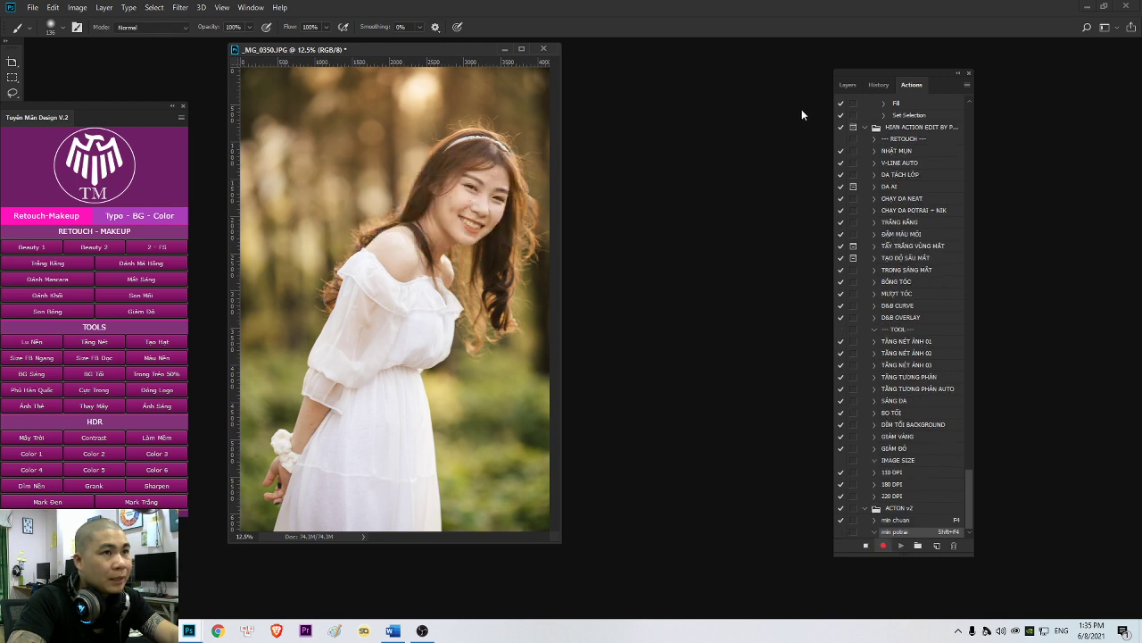
- Duplicate the Background layer and open the Imagenomic Portraiture filter on the copy
click(847, 85)
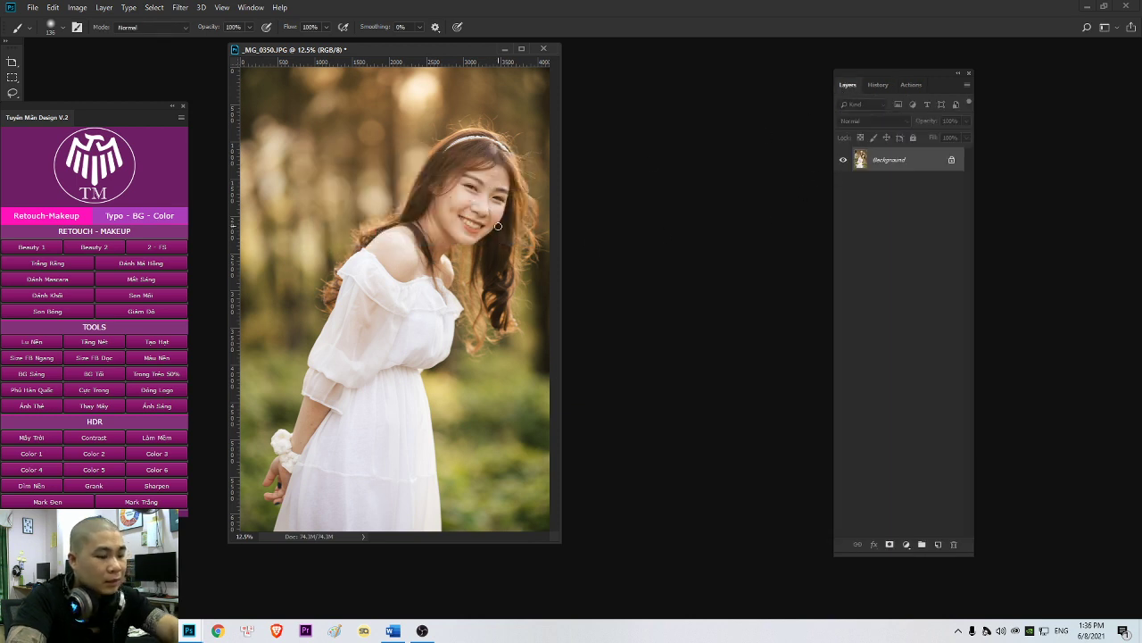
key(ctrl+j)
key(alt+t)
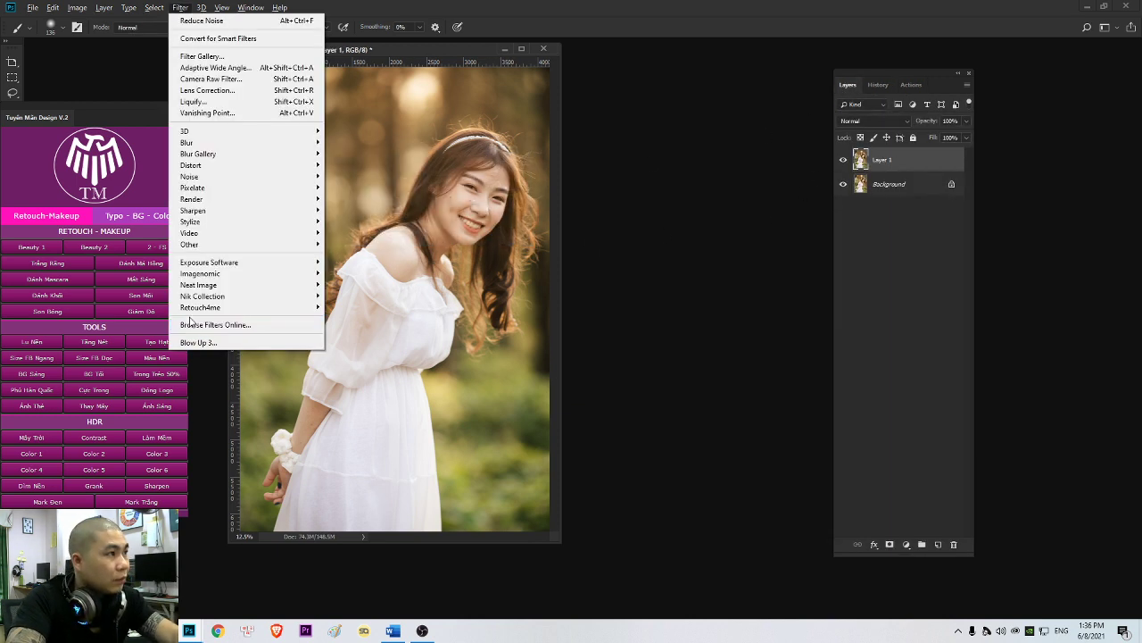
mouse_move(217, 275)
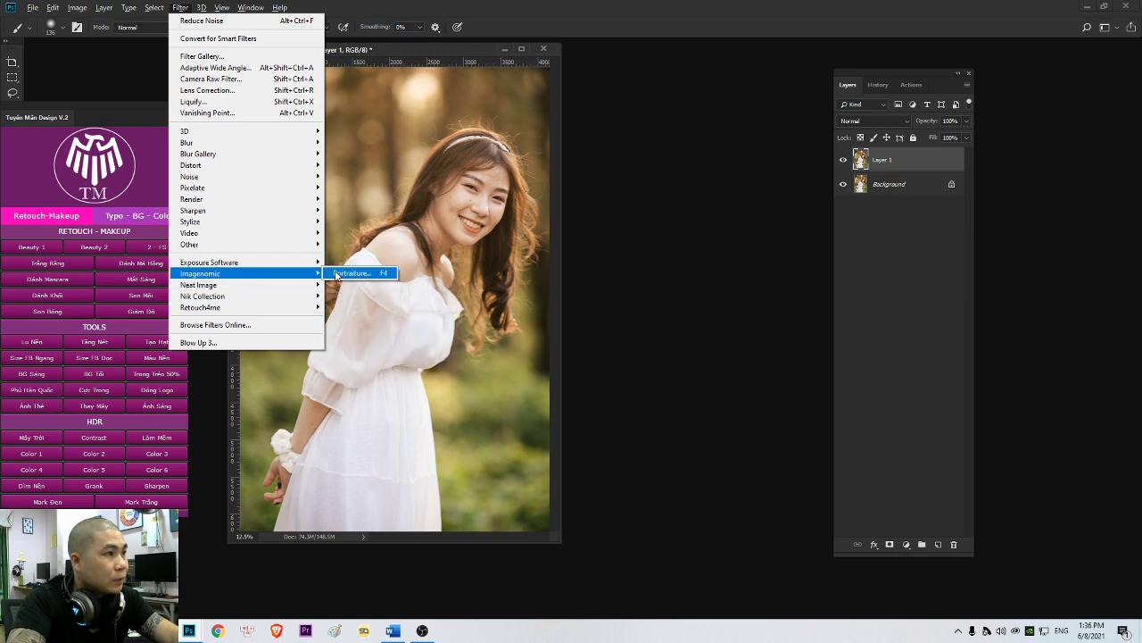
click(342, 274)
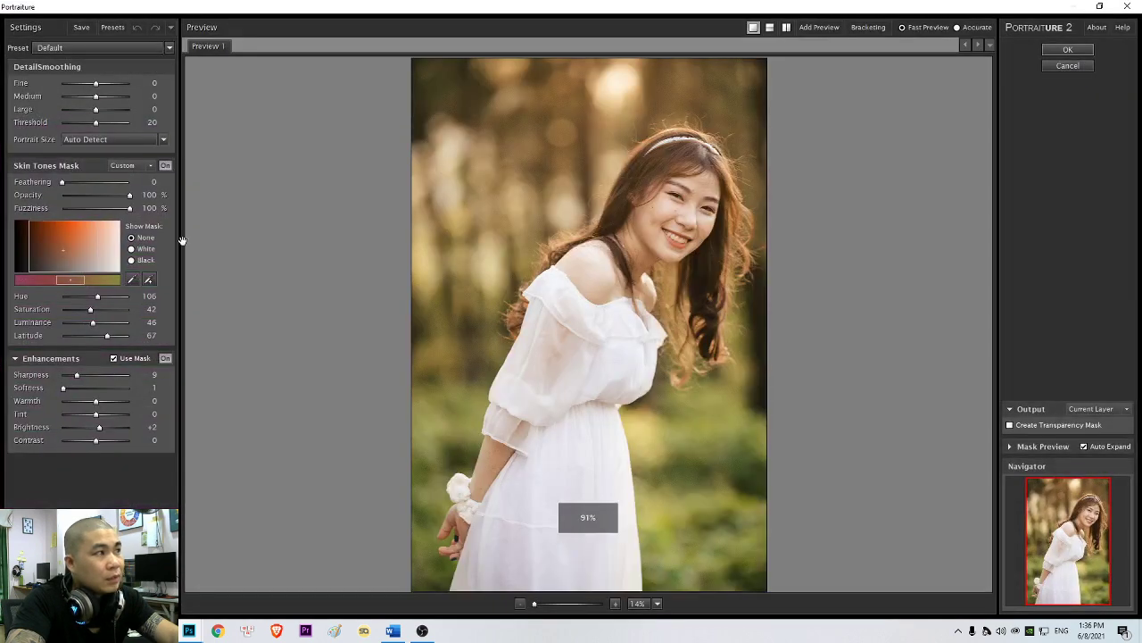
- In Portraiture, extend the skin tones mask with a sample from the neck, set Sharpness and Softness to 0, and apply the filter
click(149, 279)
click(649, 258)
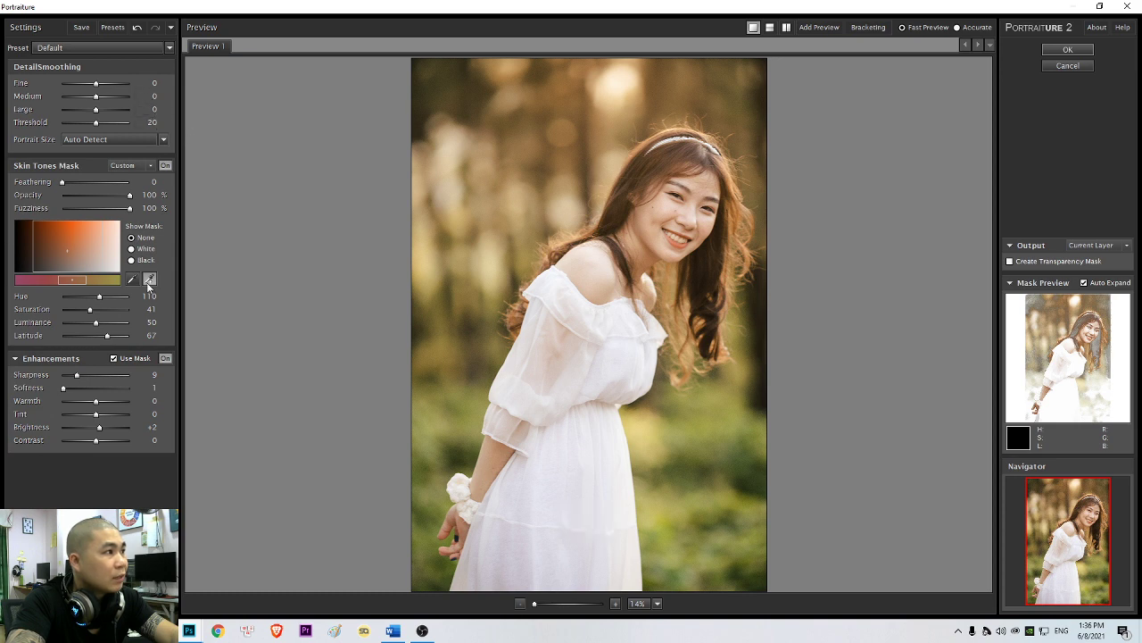
mouse_move(77, 375)
mouse_down()
mouse_move(61, 376)
mouse_move(61, 388)
mouse_up()
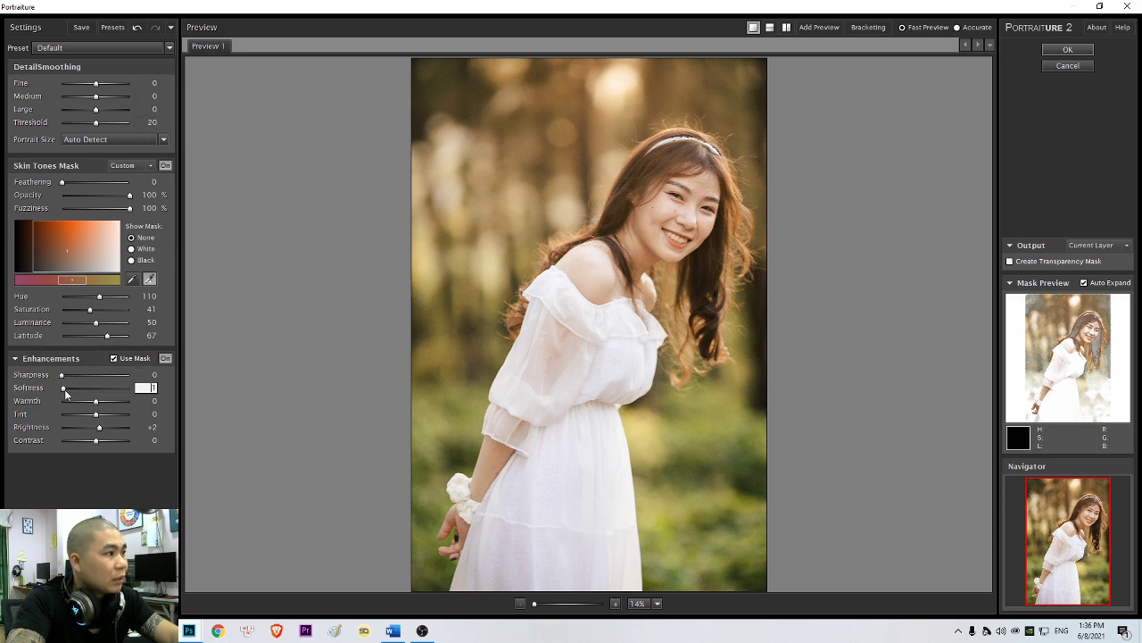
click(150, 427)
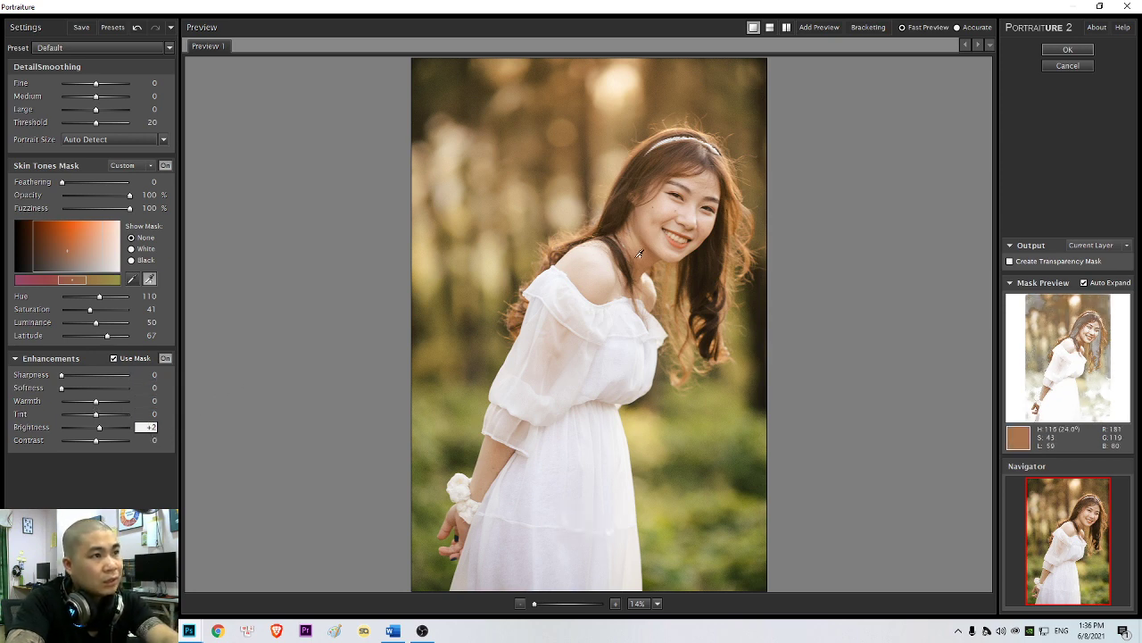
click(1069, 50)
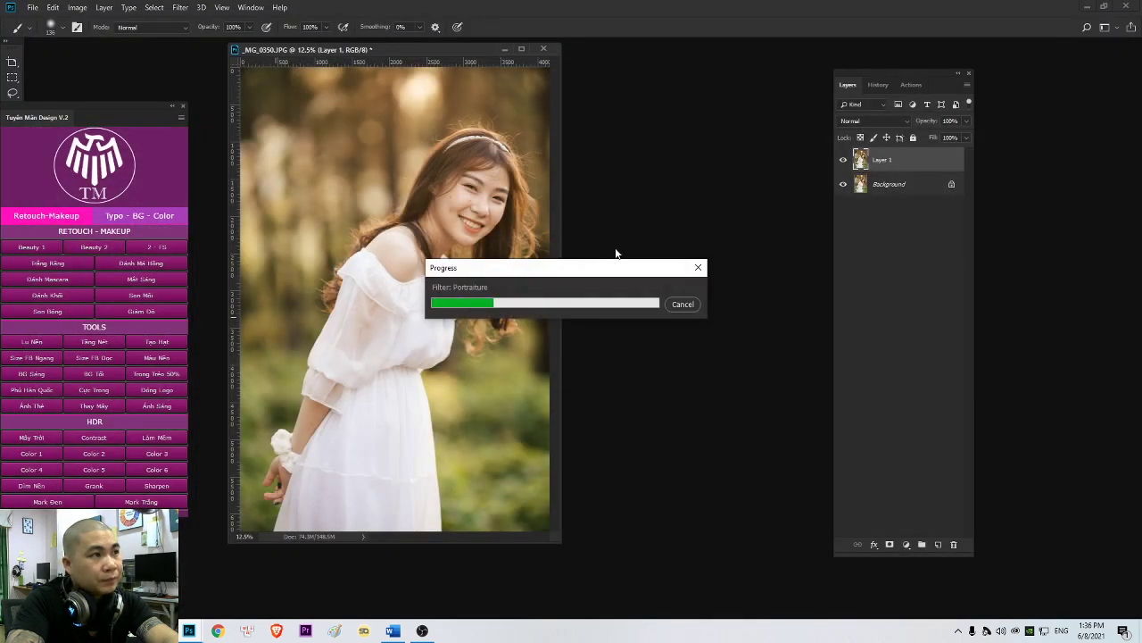
- Add a layer mask to Layer 1 and invert it to black
scroll(486, 212, up, 9)
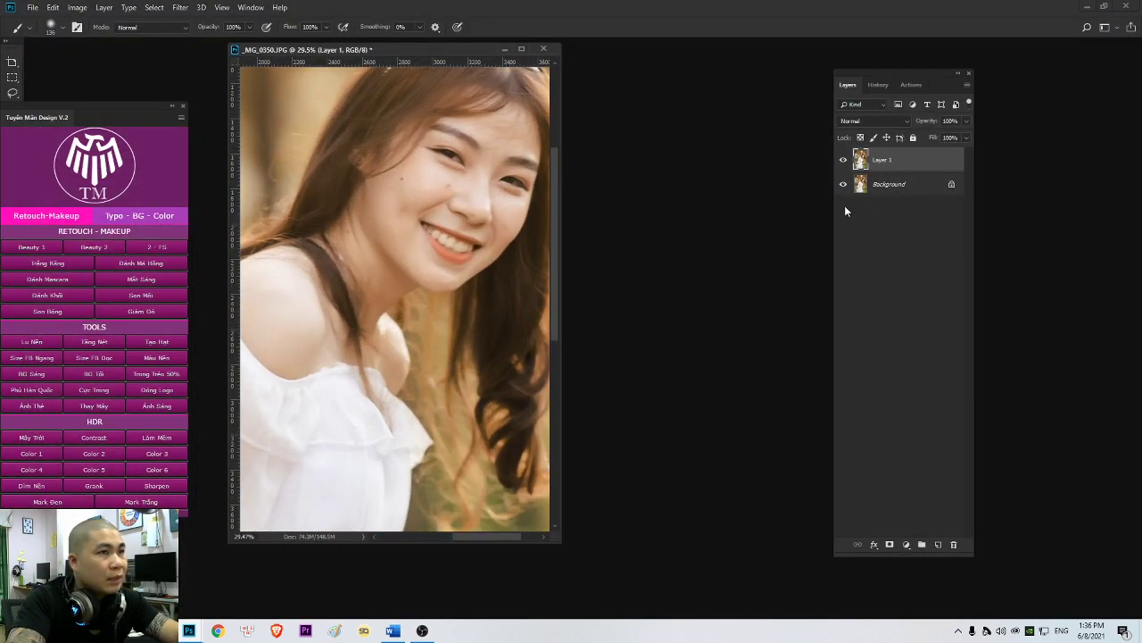
alt+click(889, 544)
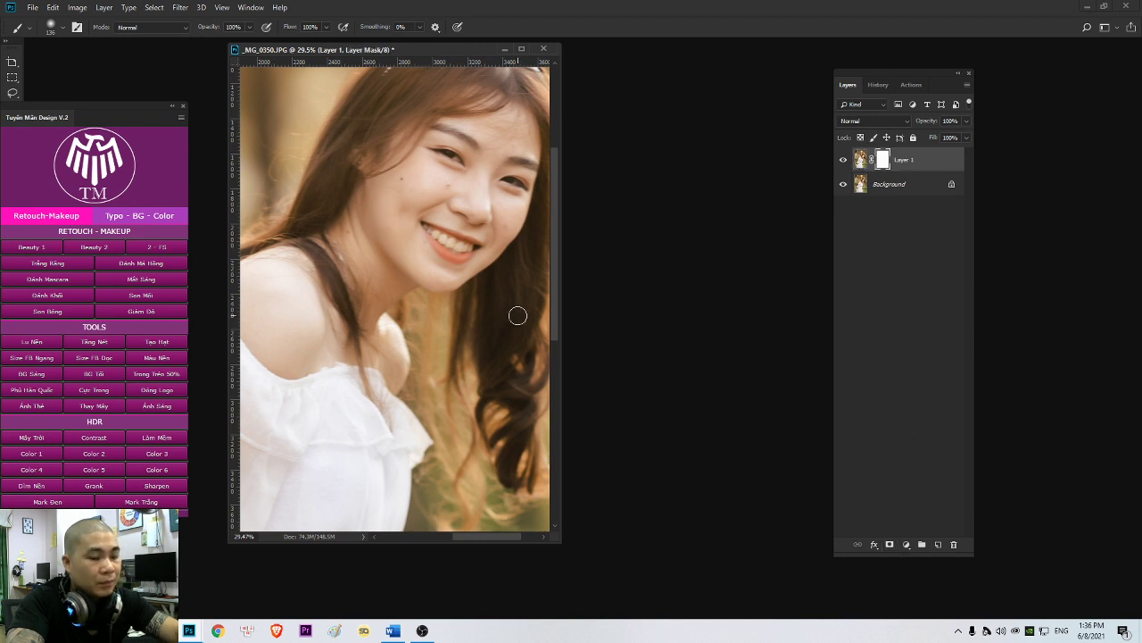
scroll(523, 319, down, 1)
scroll(440, 303, down, 1)
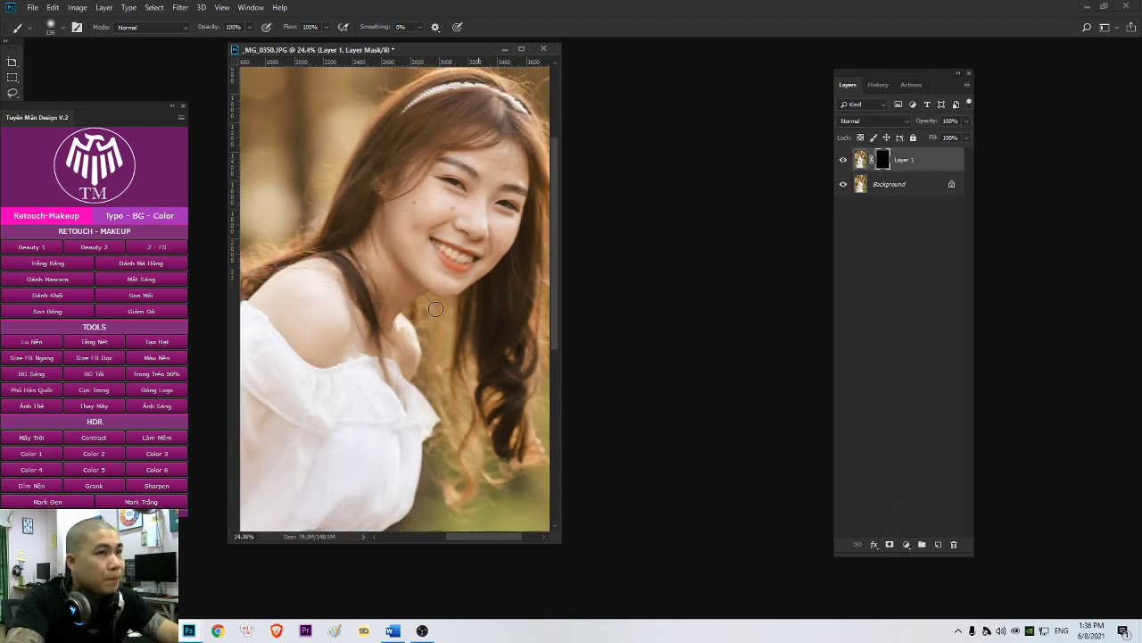
- Close the floating retouch panel and stop recording the "min potrai" action
drag(154, 107, 206, 257)
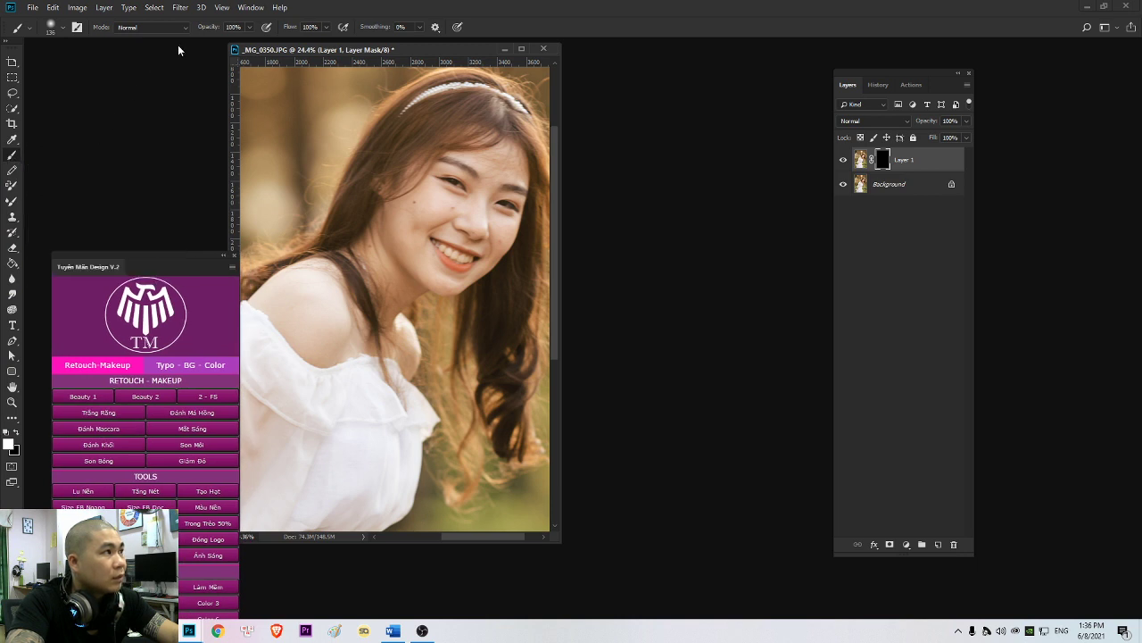
click(234, 255)
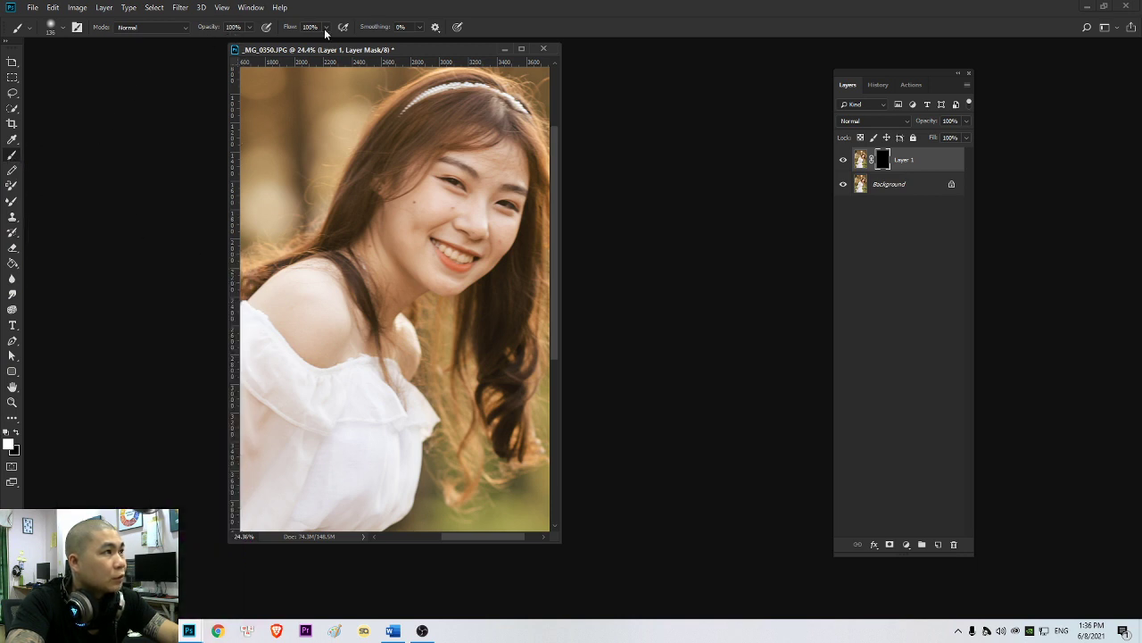
click(911, 85)
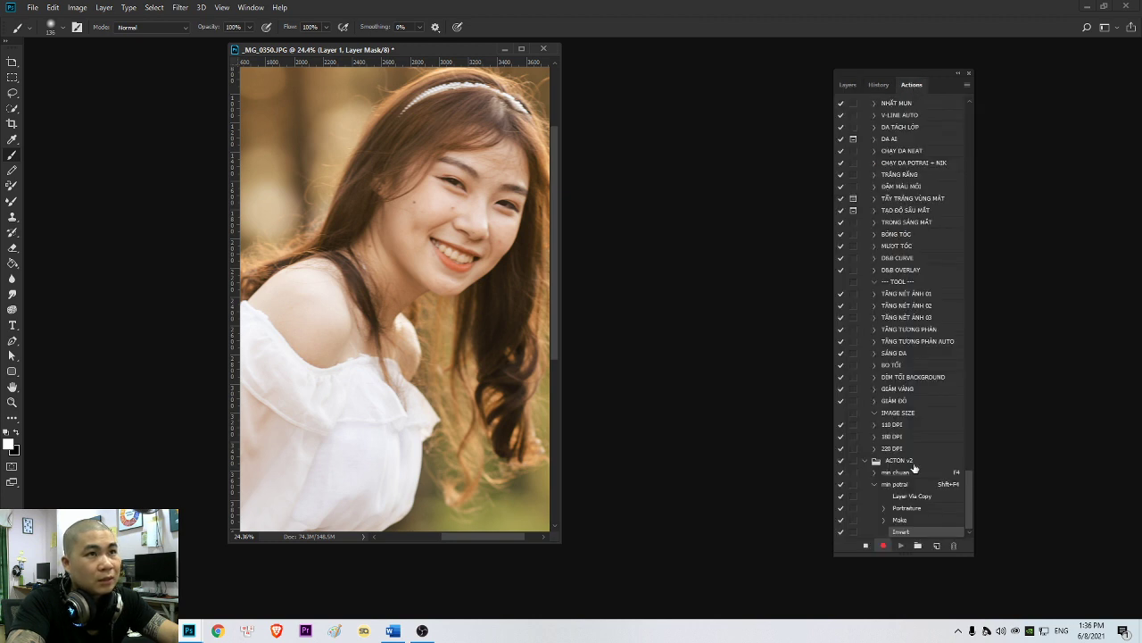
click(864, 545)
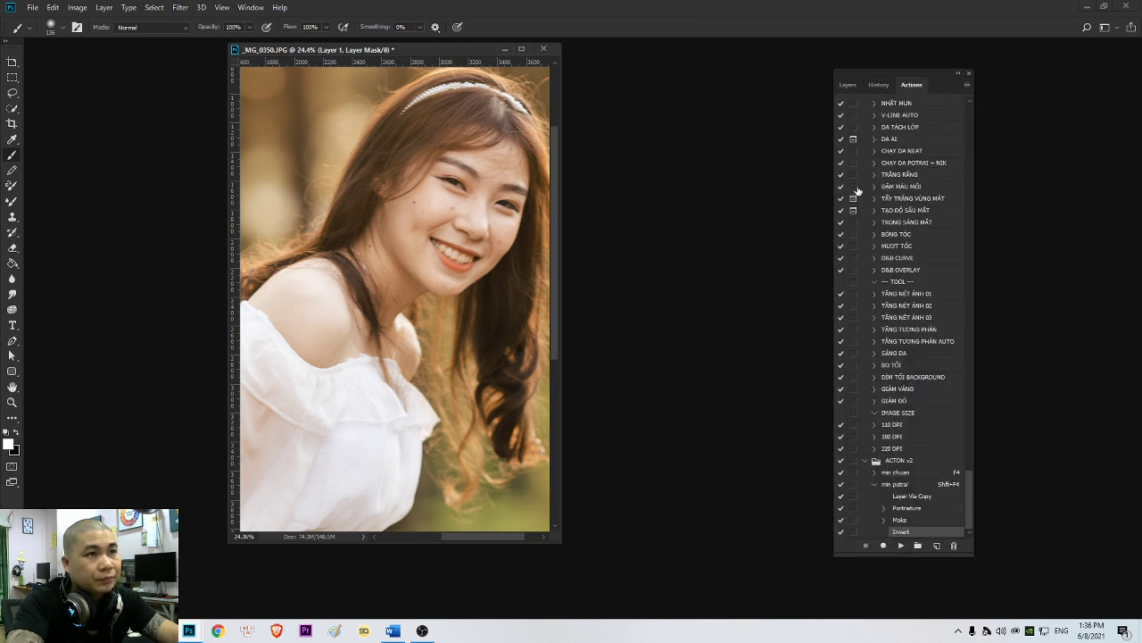
- Delete Layer 1, widen the photo window and run the "min potrai" action on the Background
click(854, 84)
key(Delete)
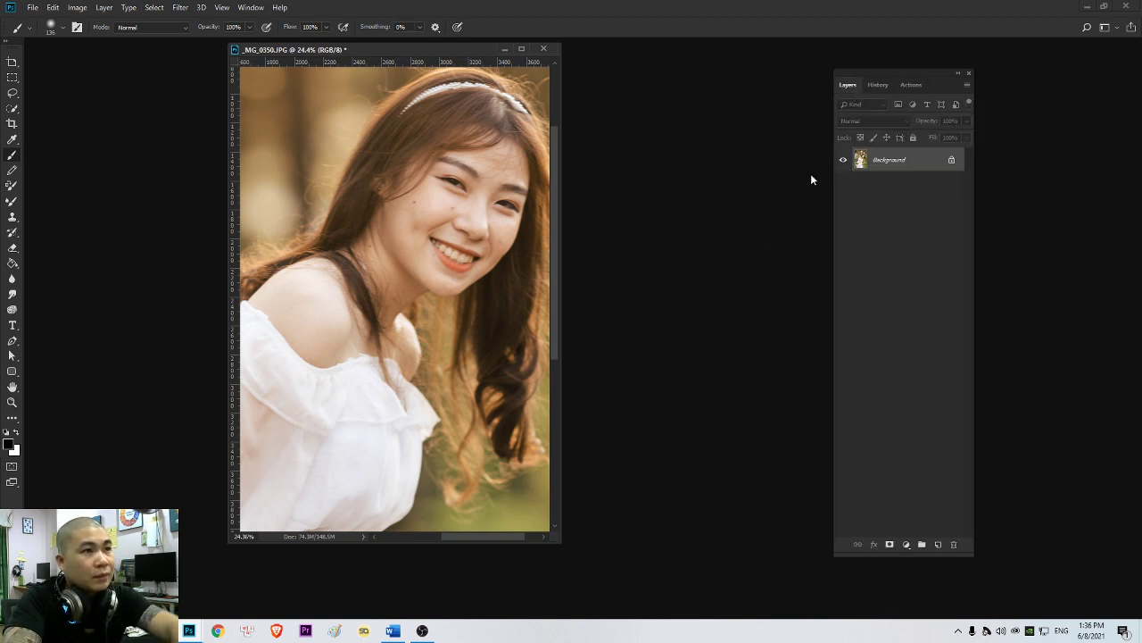
drag(451, 224, 106, 259)
key(ctrl+0)
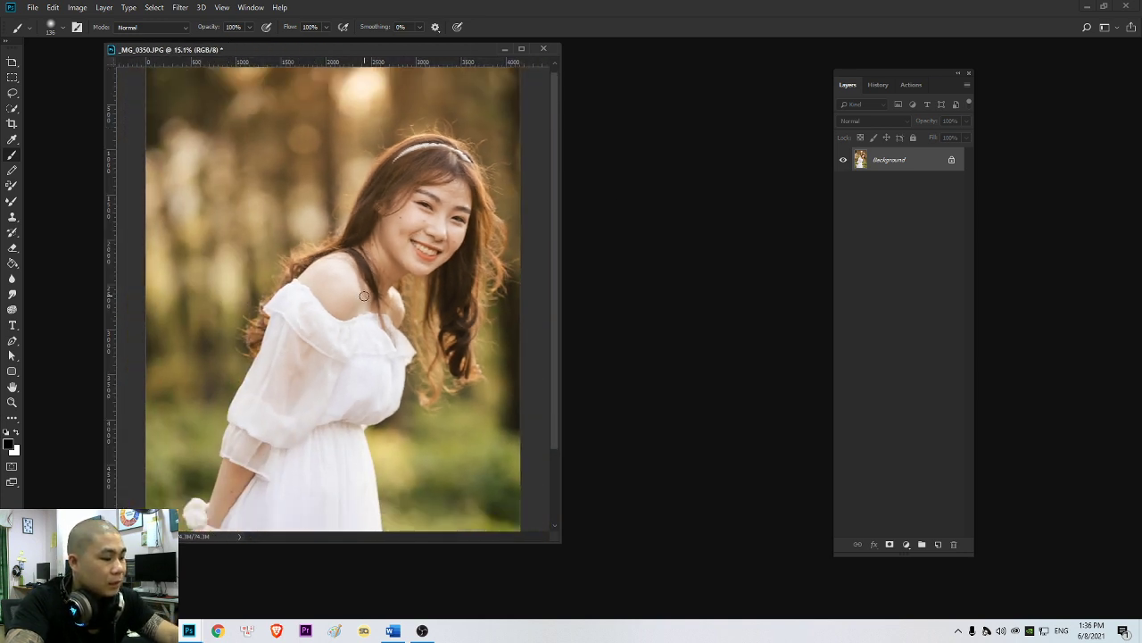
key(ctrl+j)
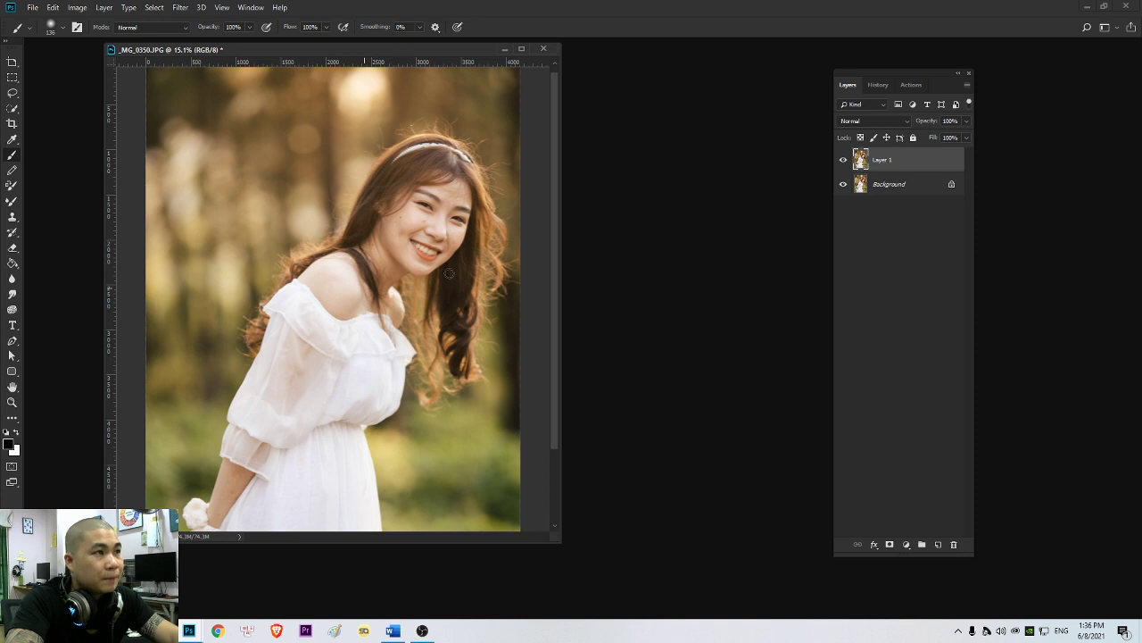
key(F2)
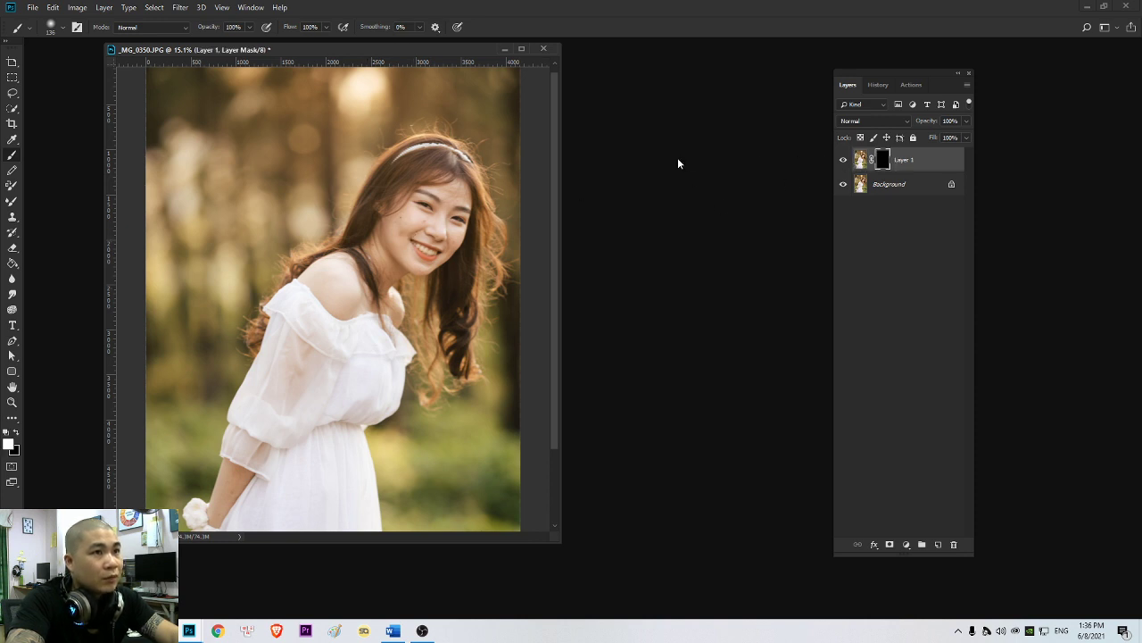
- Paint white on Layer 1's mask over the face skin with a larger soft round brush and merge the layer into the Background
scroll(402, 228, up, 3)
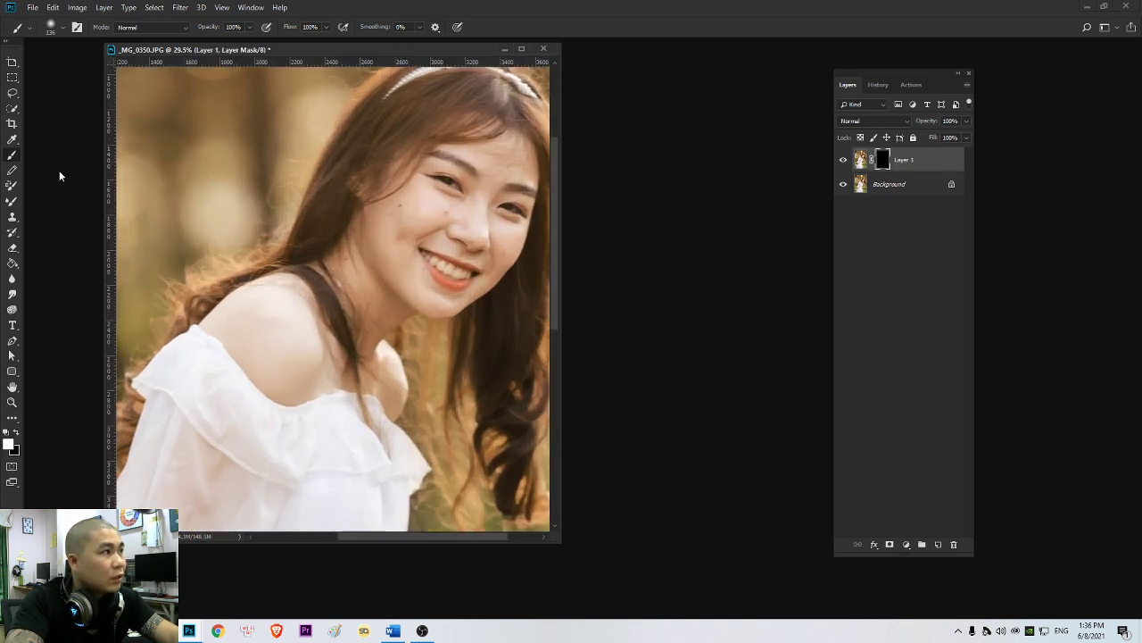
right_click(441, 355)
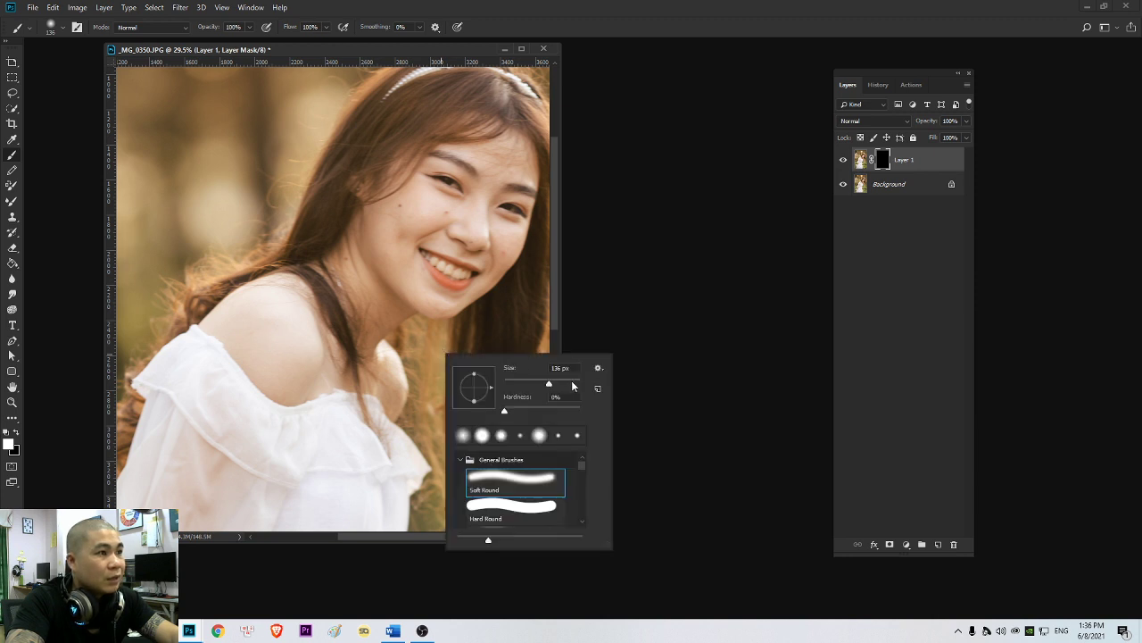
mouse_move(375, 288)
mouse_down()
mouse_move(360, 398)
mouse_move(380, 357)
mouse_move(357, 287)
mouse_up()
mouse_move(483, 280)
mouse_down()
mouse_move(435, 305)
mouse_move(425, 336)
mouse_up()
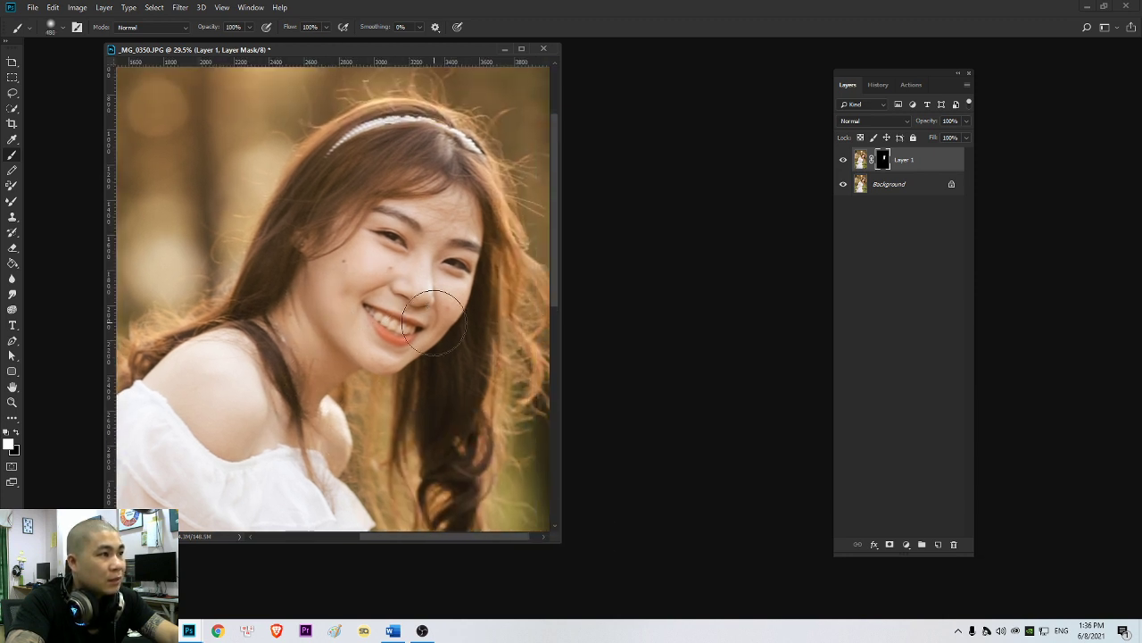
mouse_move(455, 240)
mouse_down()
mouse_move(446, 264)
mouse_move(467, 280)
mouse_move(469, 266)
mouse_up()
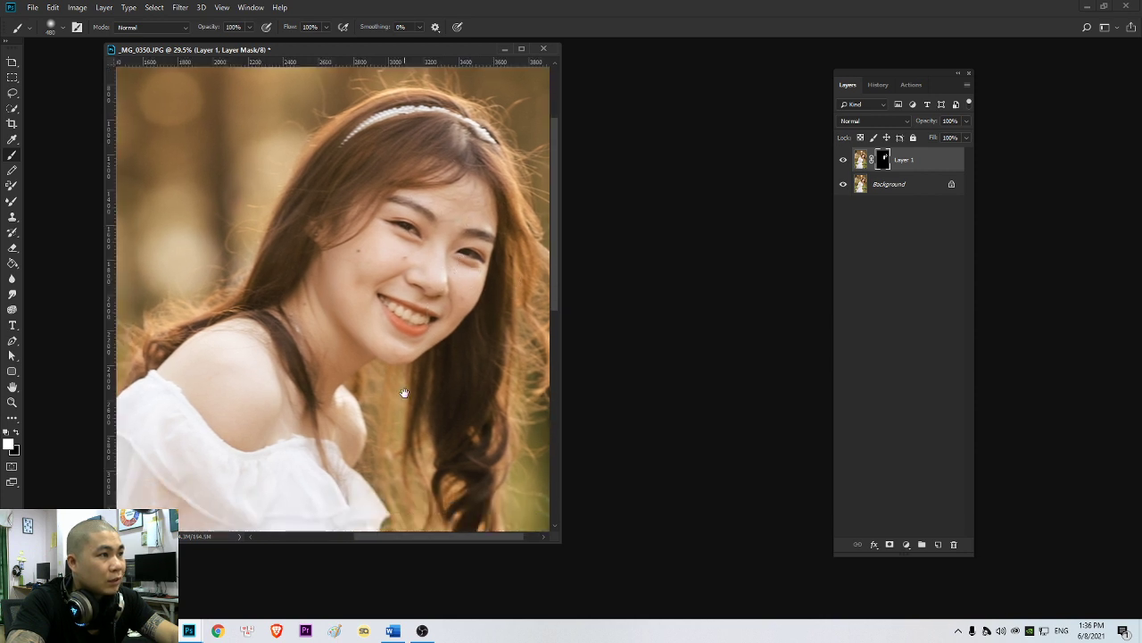
drag(404, 393, 425, 330)
key(ctrl+0)
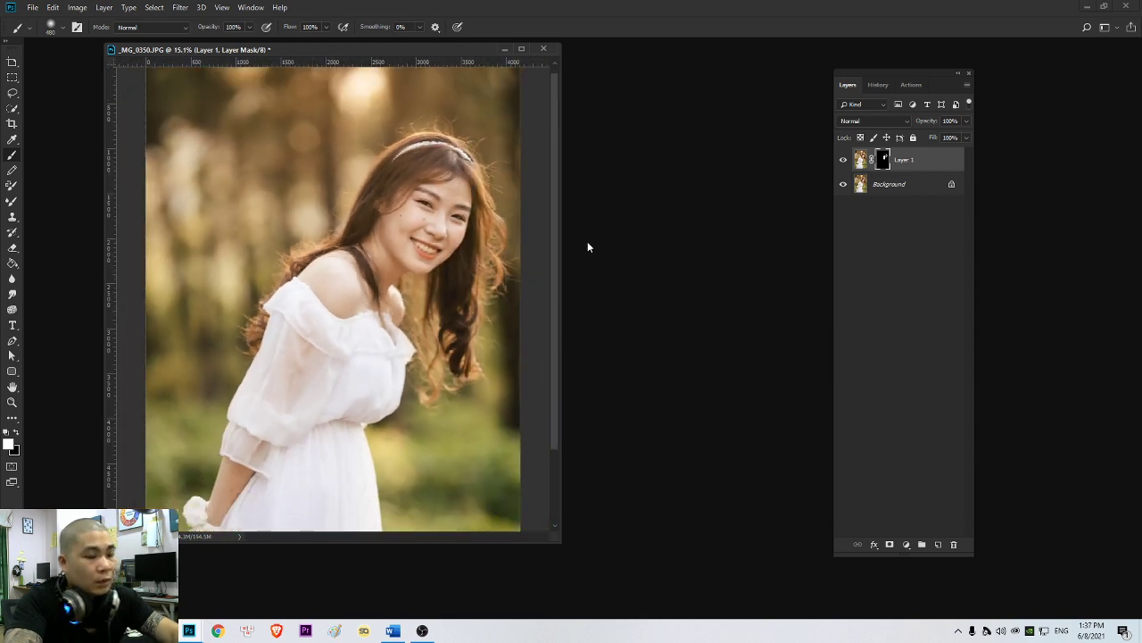
key(ctrl+e)
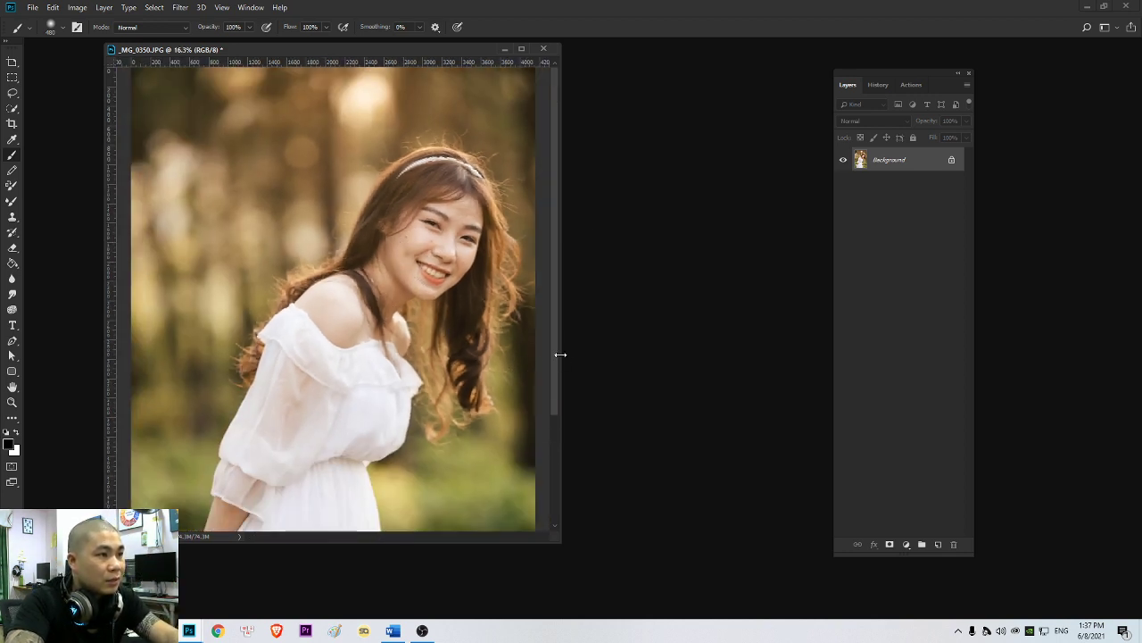
- Enlarge the photo window in width and height and zoom in on the face
drag(558, 355, 732, 368)
drag(487, 544, 487, 618)
scroll(470, 362, up, 3)
scroll(413, 326, up, 2)
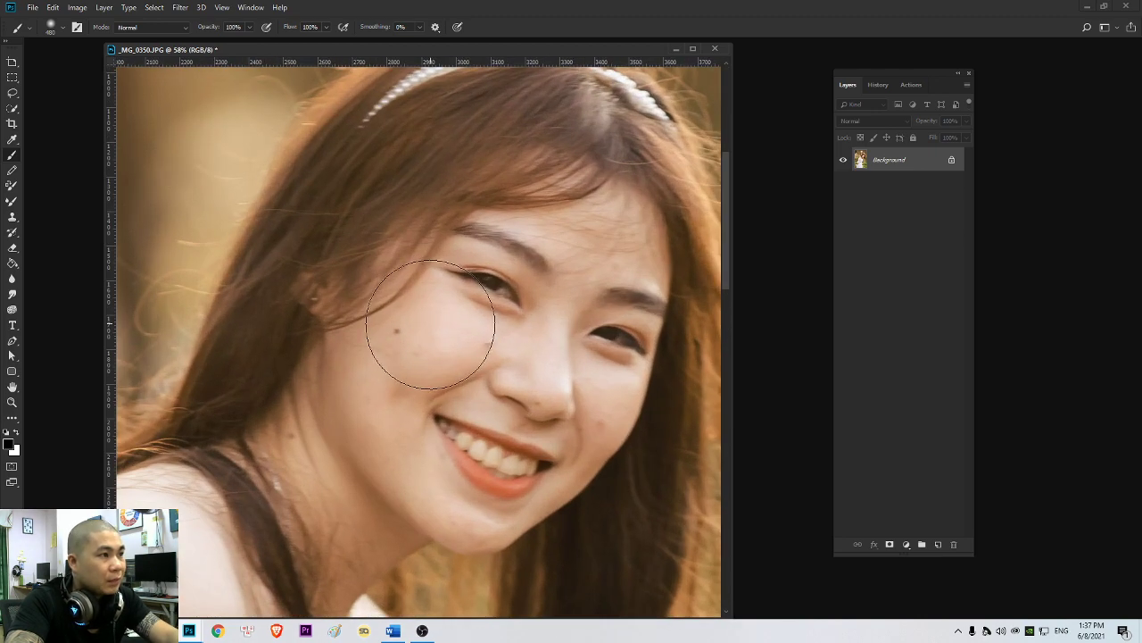
scroll(452, 340, down, 2)
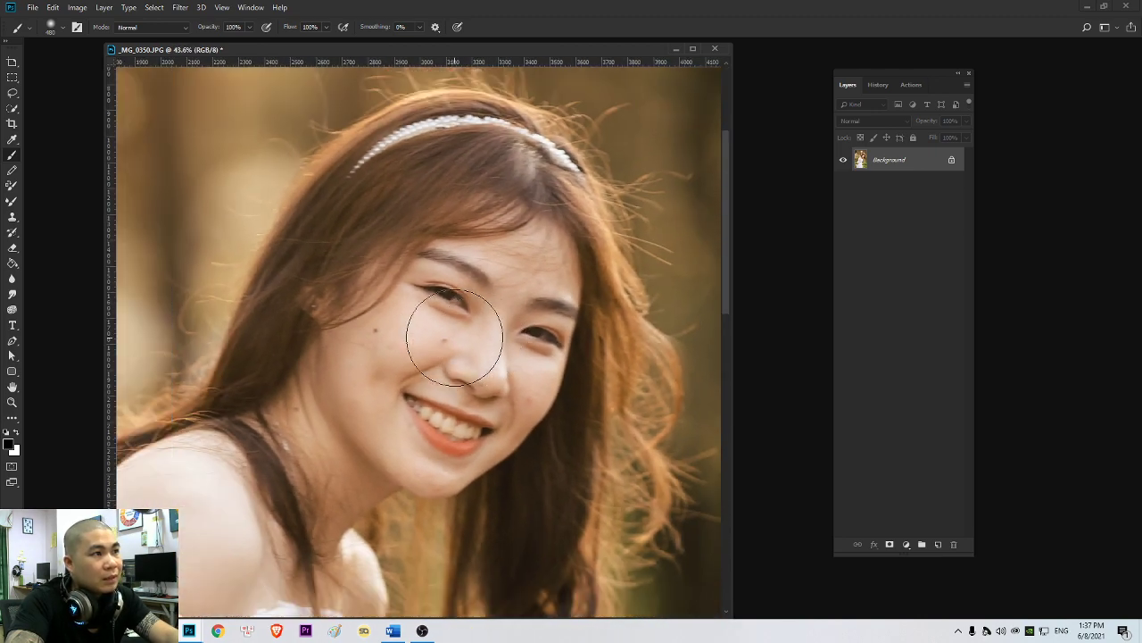
drag(474, 339, 504, 313)
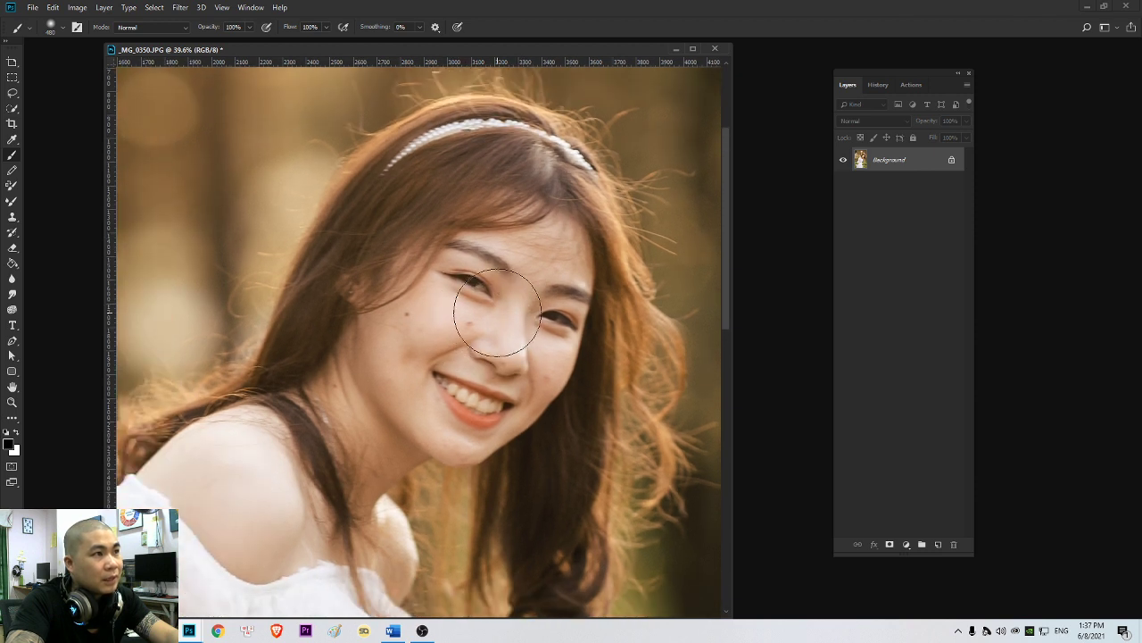
- Create an action named "munnn" in the ACTON v2 set with function key Shift+F5 and color Red, and start recording it
click(937, 544)
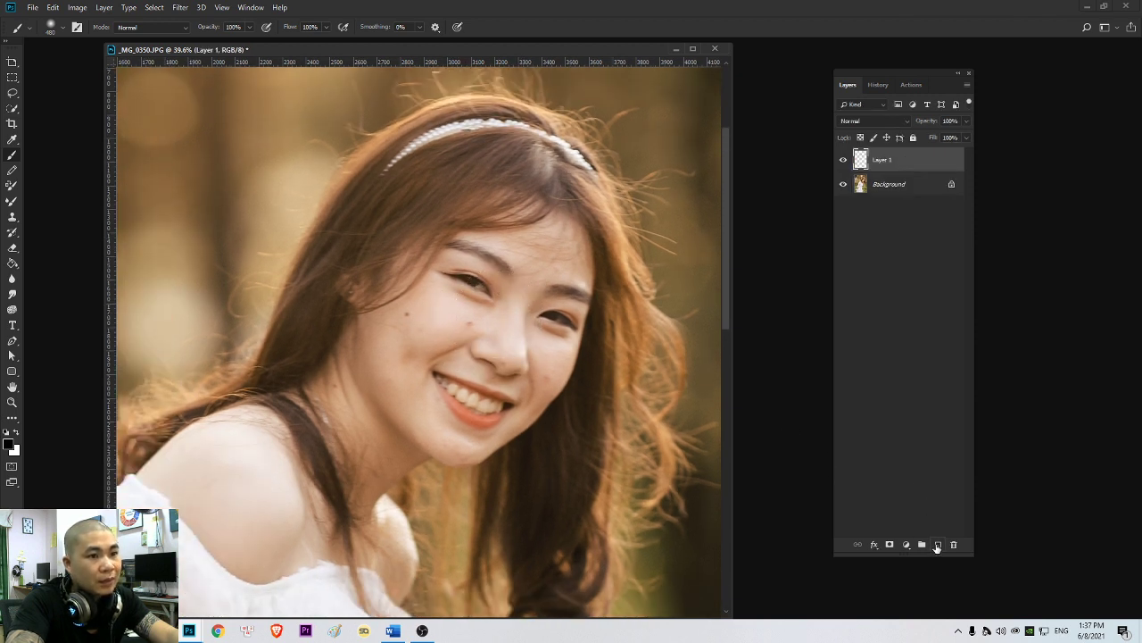
key(ctrl+z)
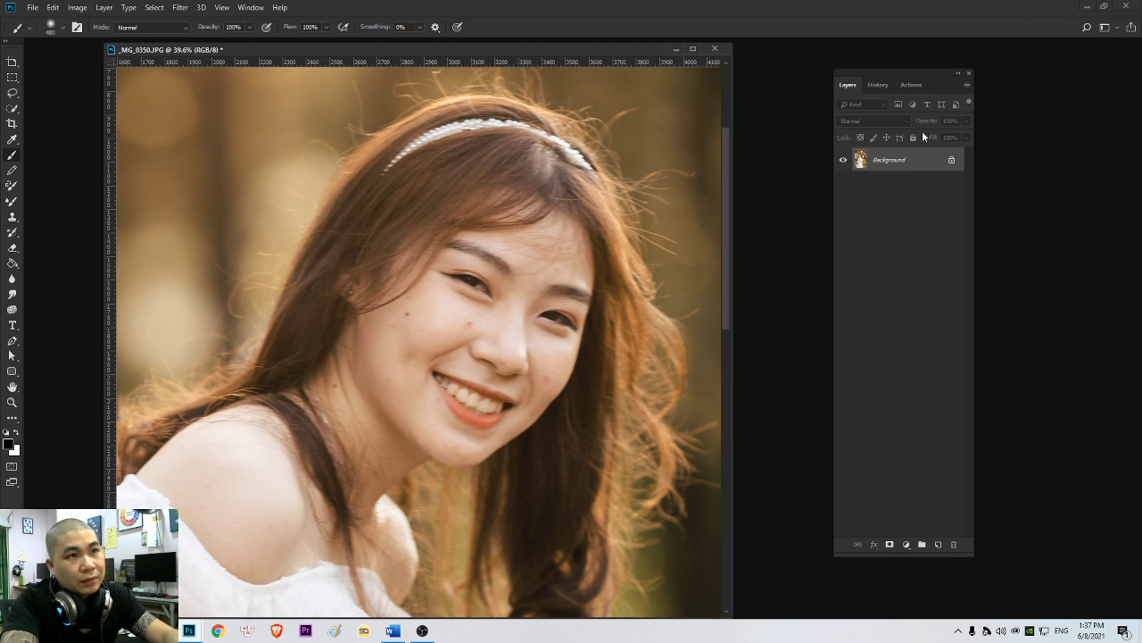
click(911, 87)
click(966, 85)
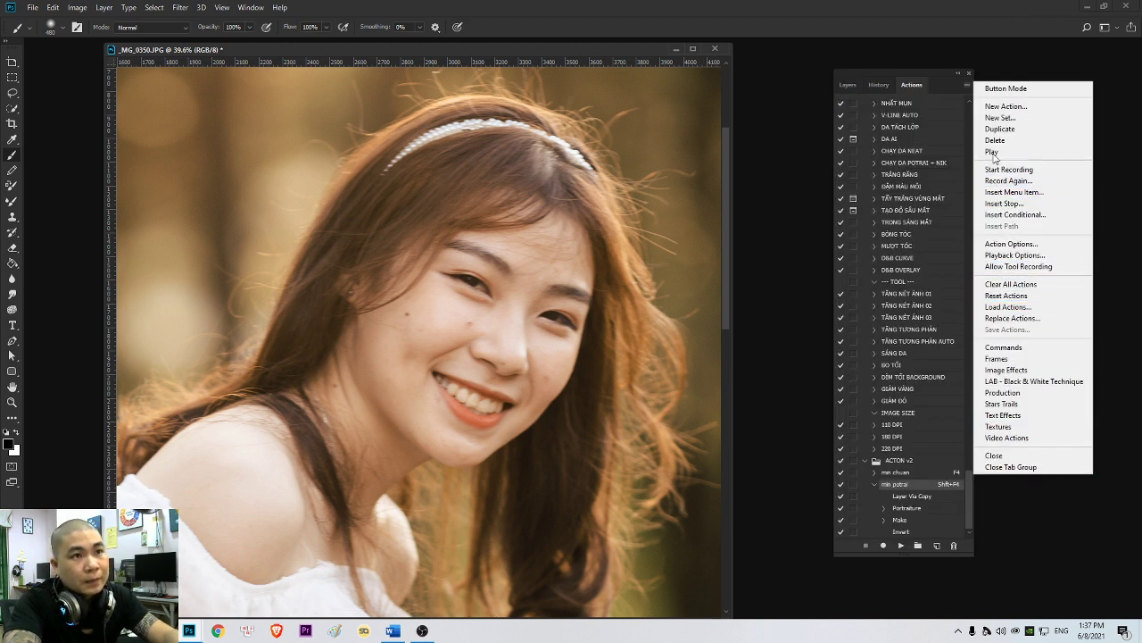
click(939, 547)
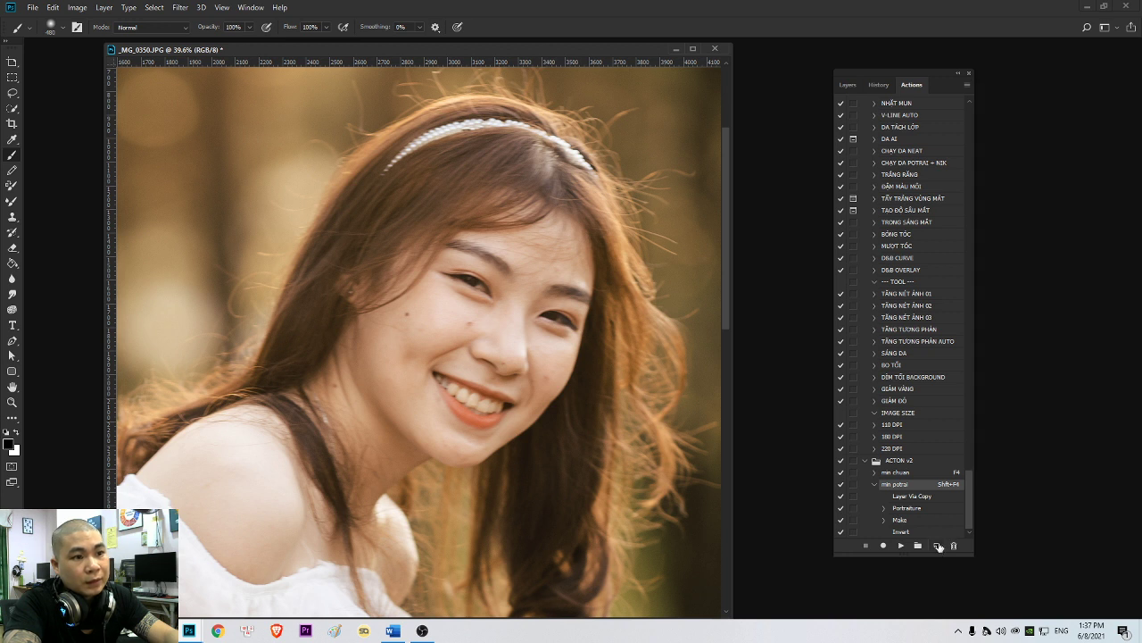
click(937, 547)
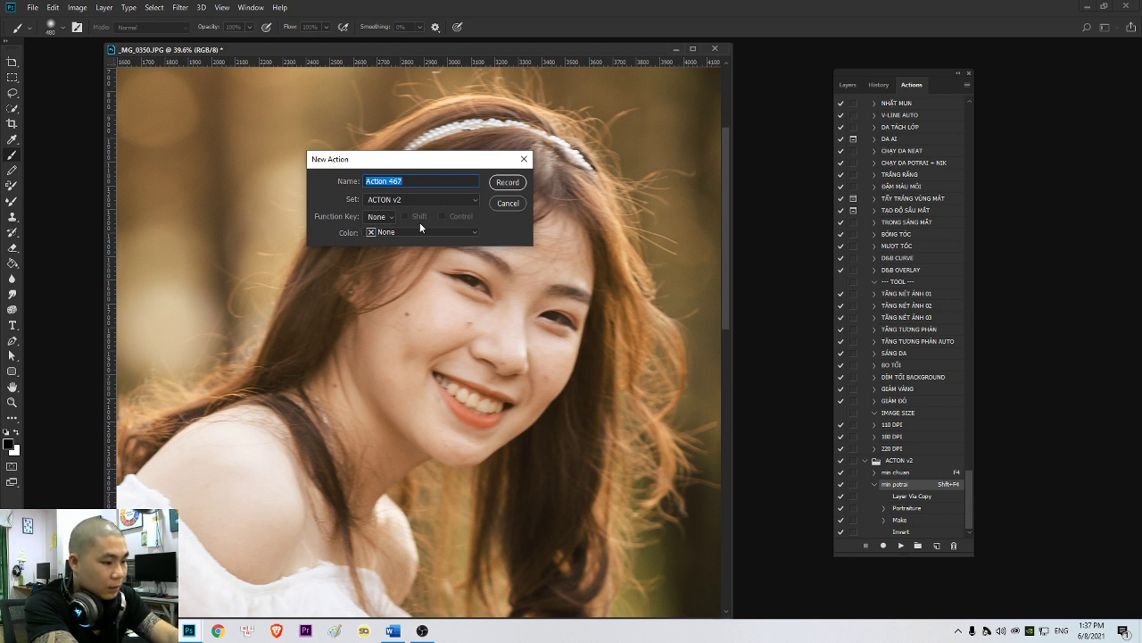
key(BackSpace)
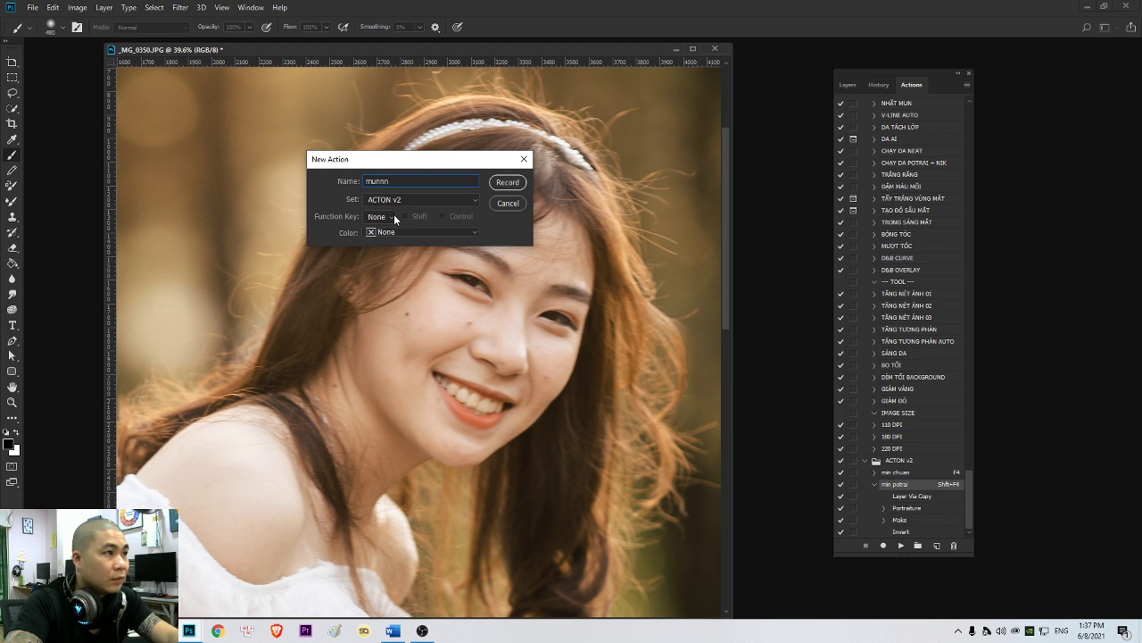
click(377, 217)
click(373, 280)
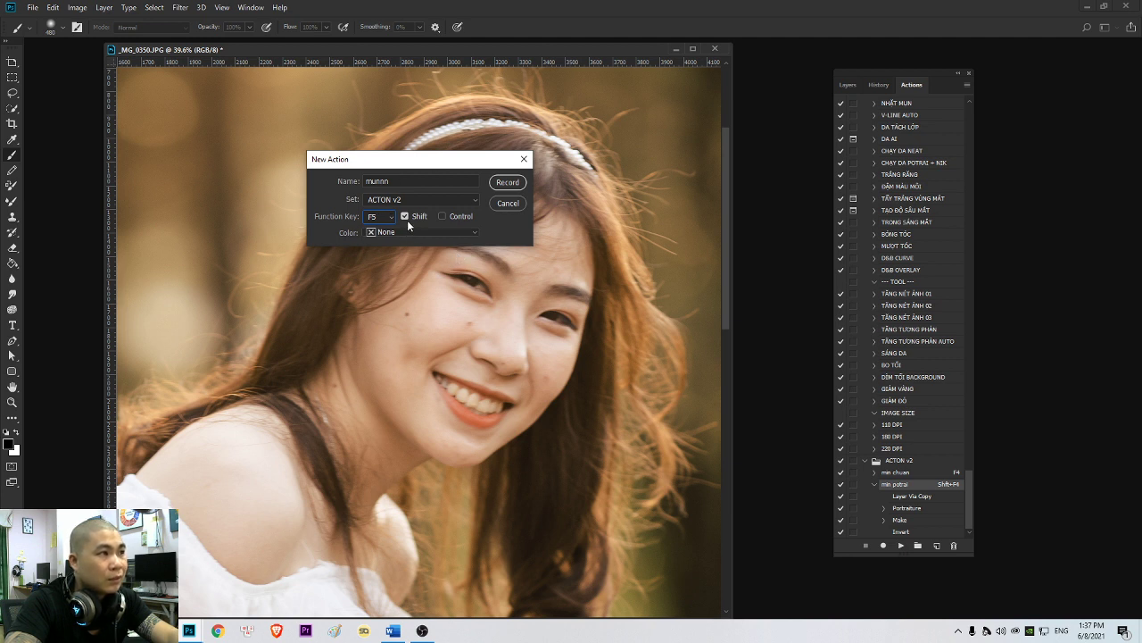
click(392, 233)
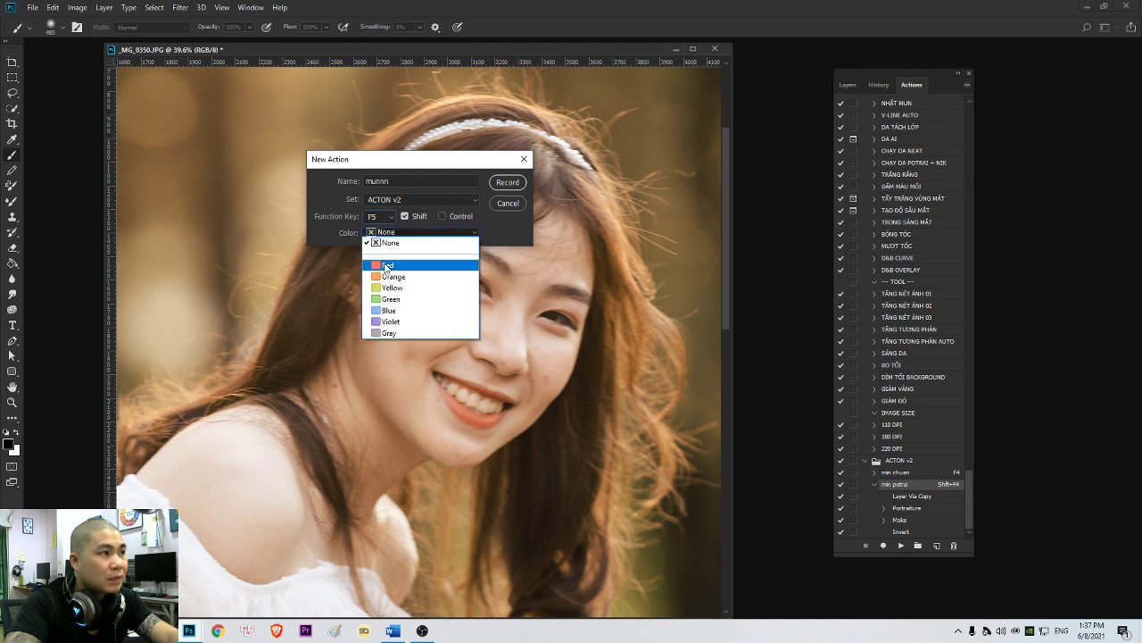
click(385, 258)
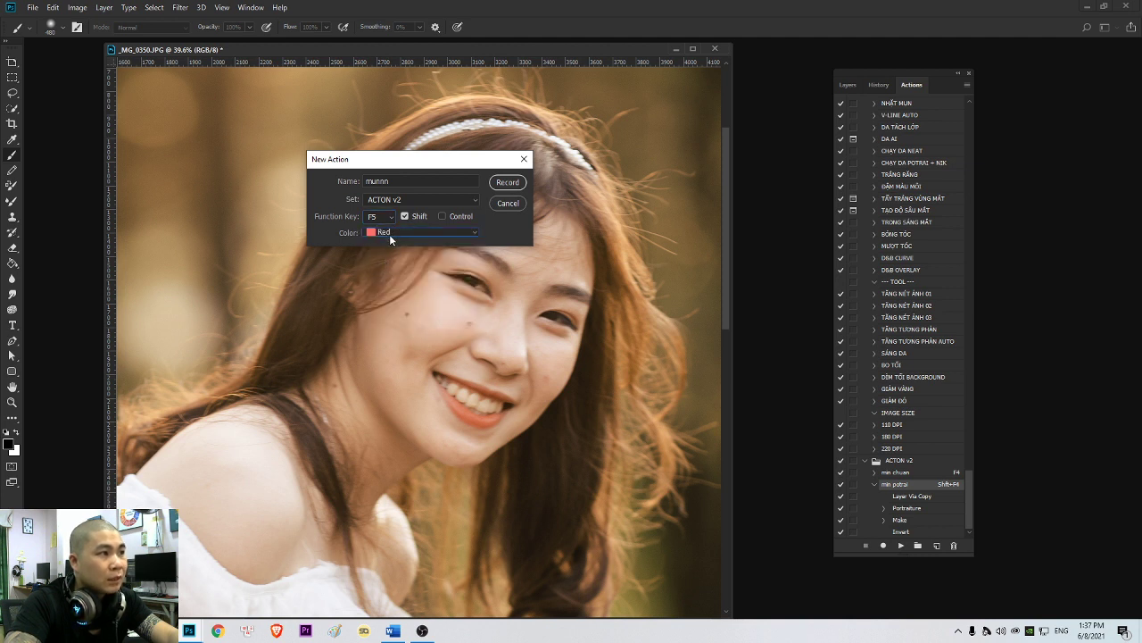
click(507, 183)
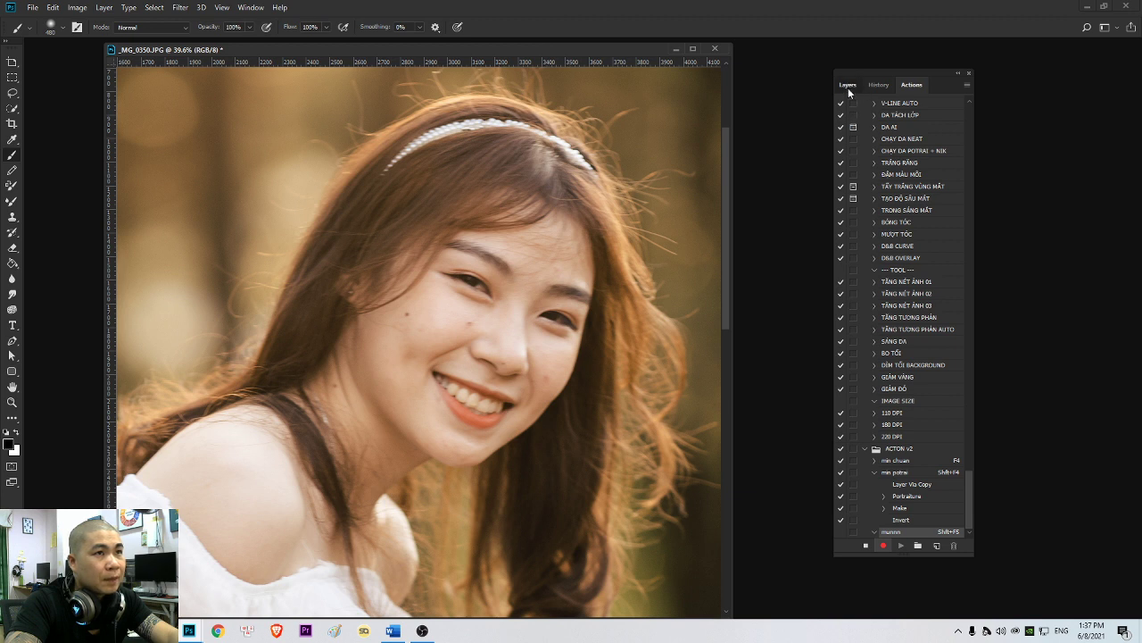
- Outline the mole on the cheek with the Patch tool, remove it with a Content-Aware fill, deselect and stop recording the action
click(848, 84)
scroll(438, 344, up, 3)
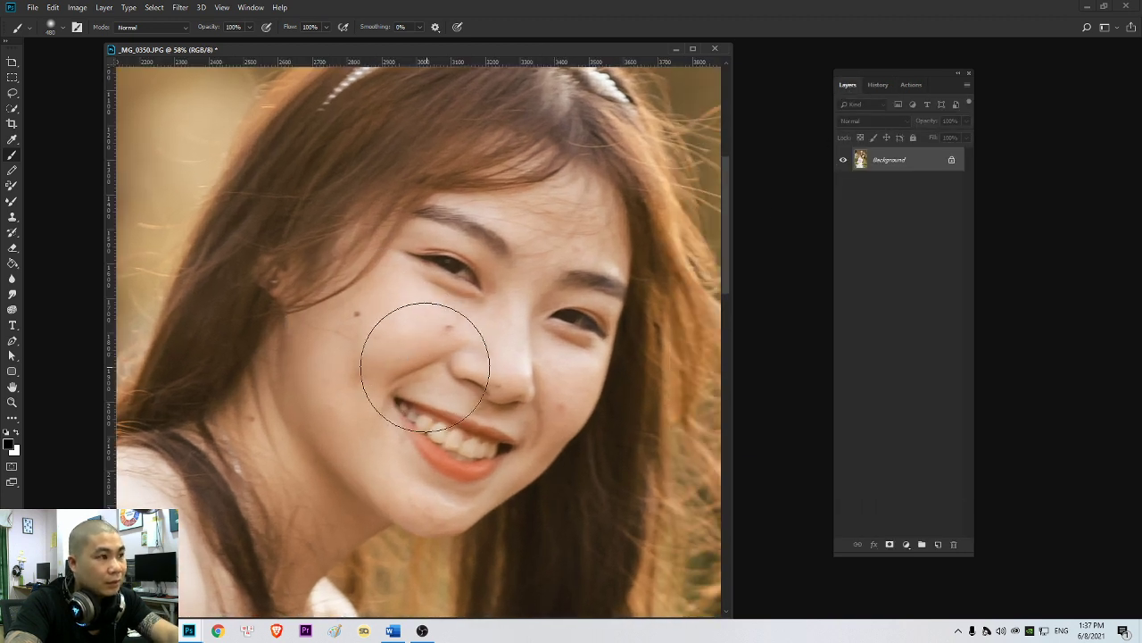
key(j)
mouse_move(362, 321)
mouse_down()
mouse_move(364, 312)
mouse_move(355, 332)
mouse_up()
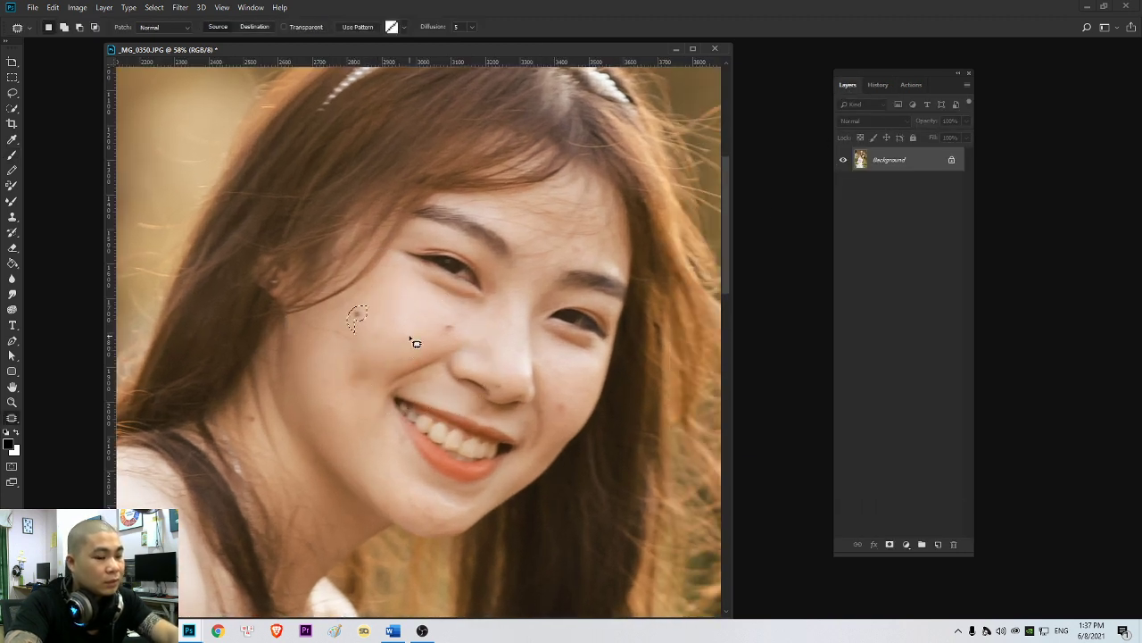
key(i)
key(shift+BackSpace)
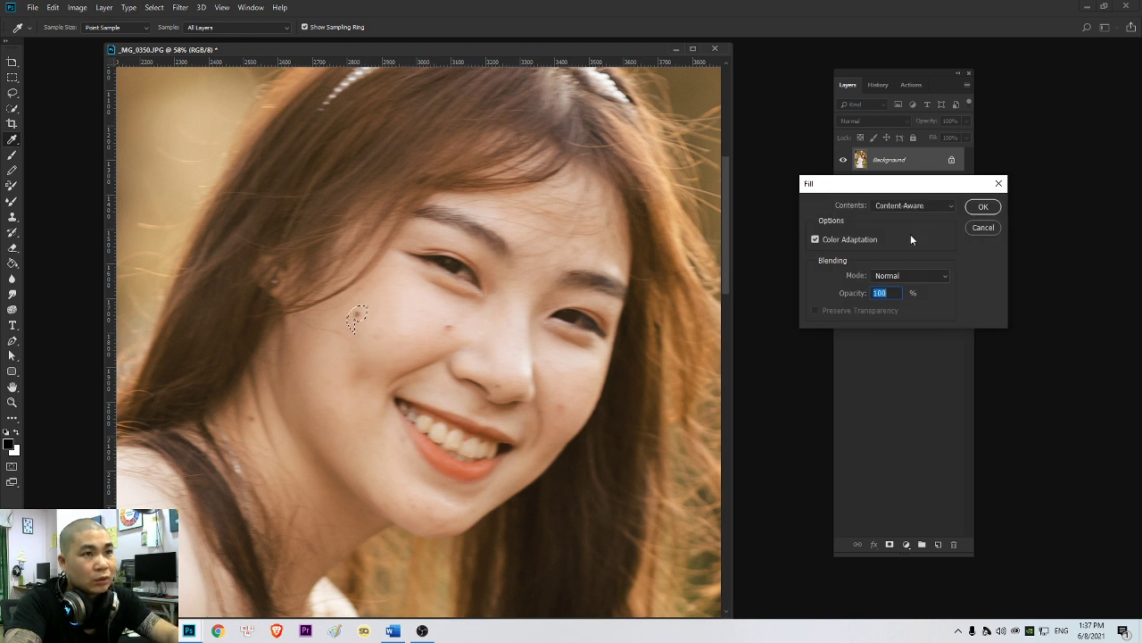
click(982, 207)
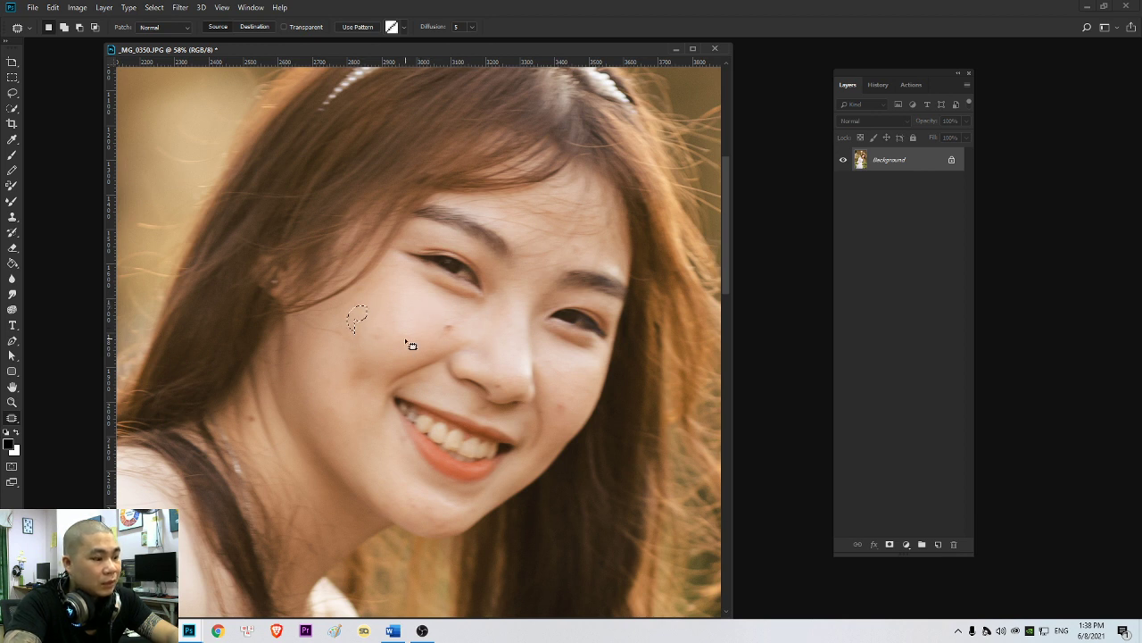
key(ctrl+d)
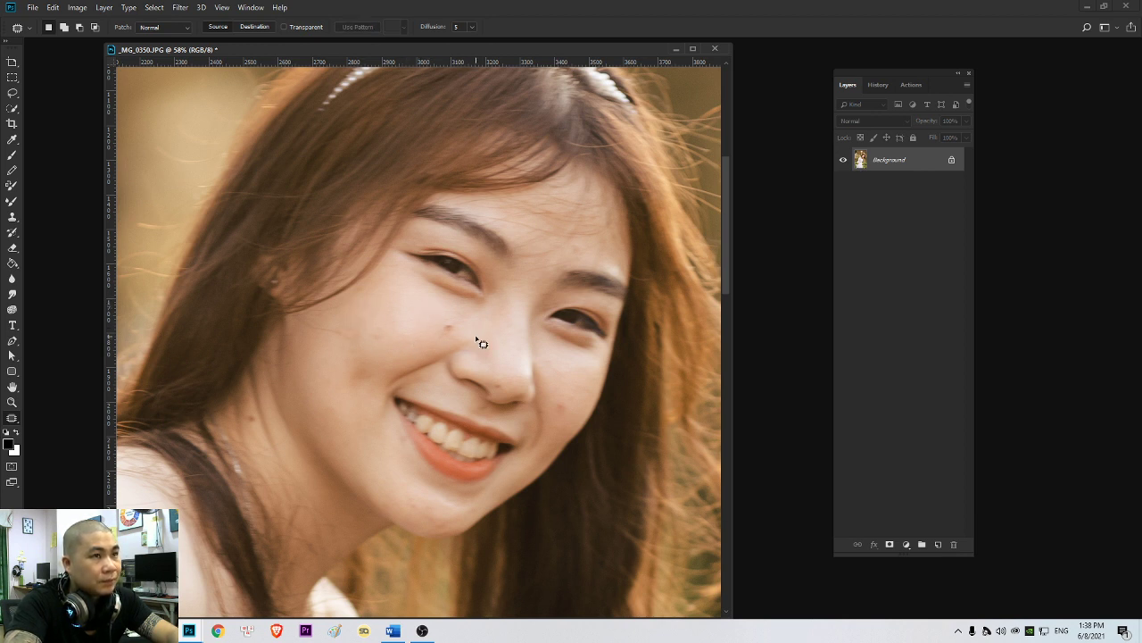
click(912, 85)
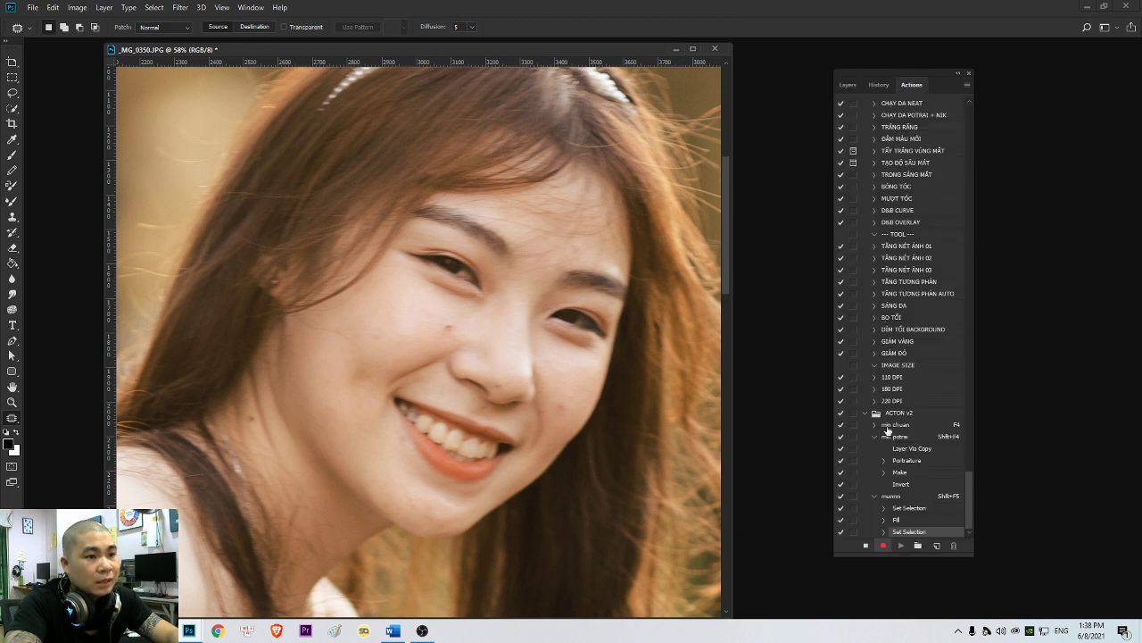
click(865, 545)
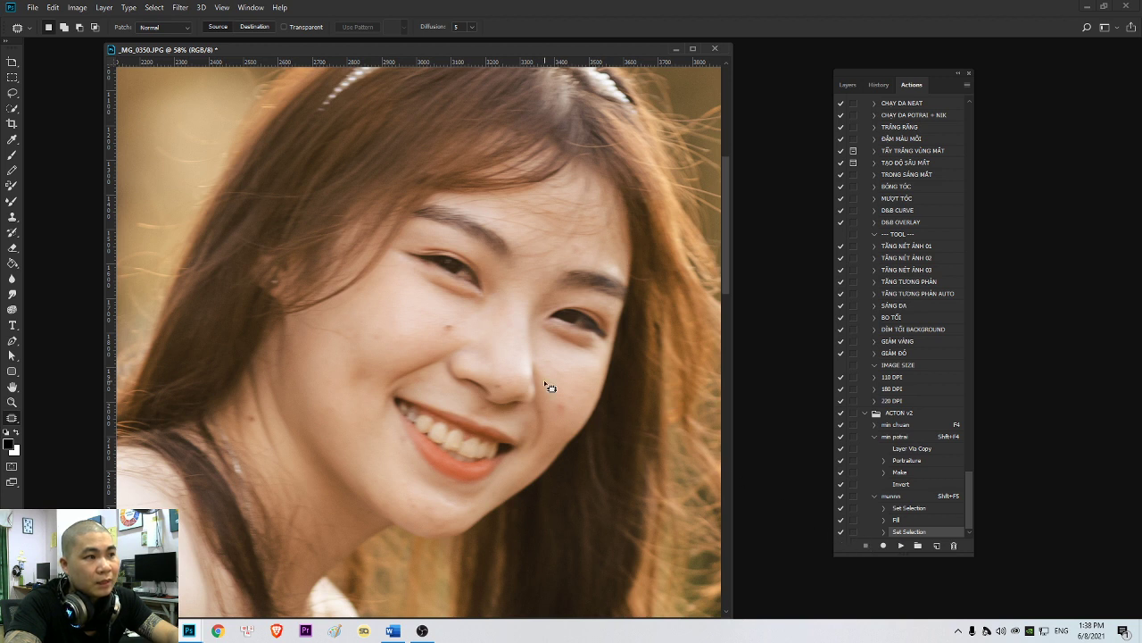
- Outline the small spot beside the nose and retouch it by running the "munnn" action, followed by the "mun c" action
drag(573, 401, 545, 387)
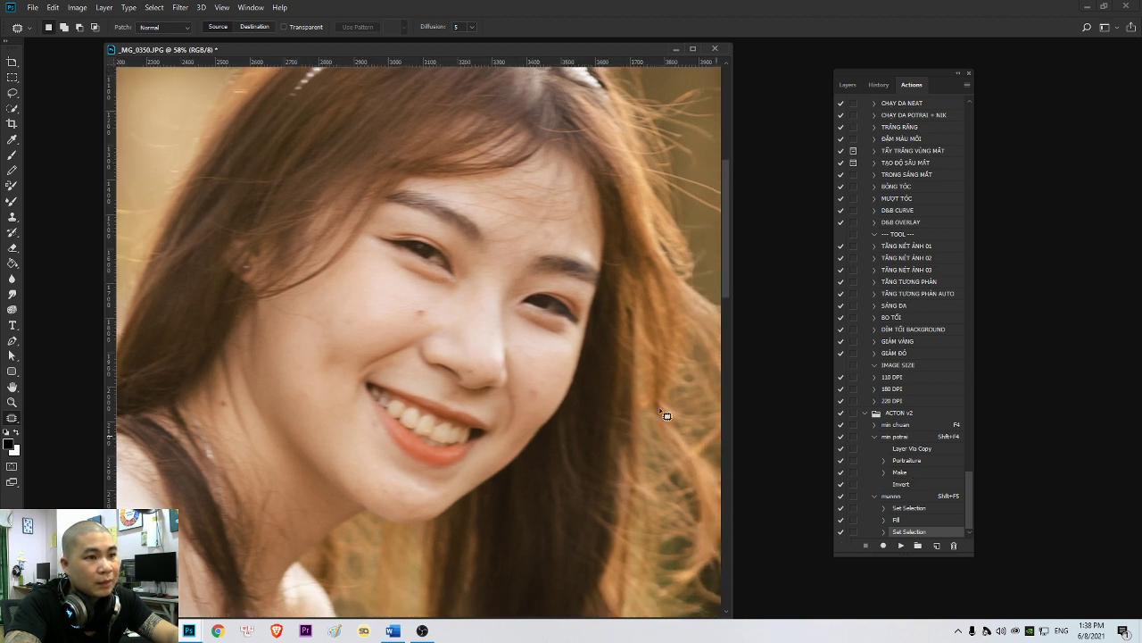
mouse_move(463, 334)
mouse_down()
mouse_move(485, 370)
mouse_move(448, 340)
mouse_move(441, 349)
mouse_up()
key(shift+F5)
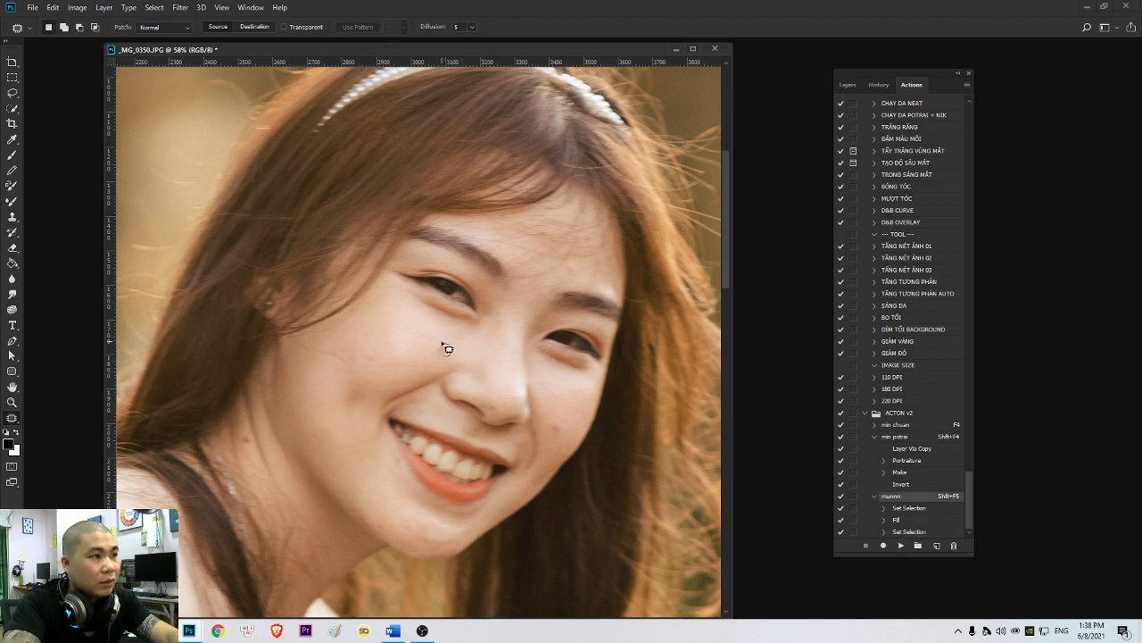
drag(443, 345, 448, 348)
key(F5)
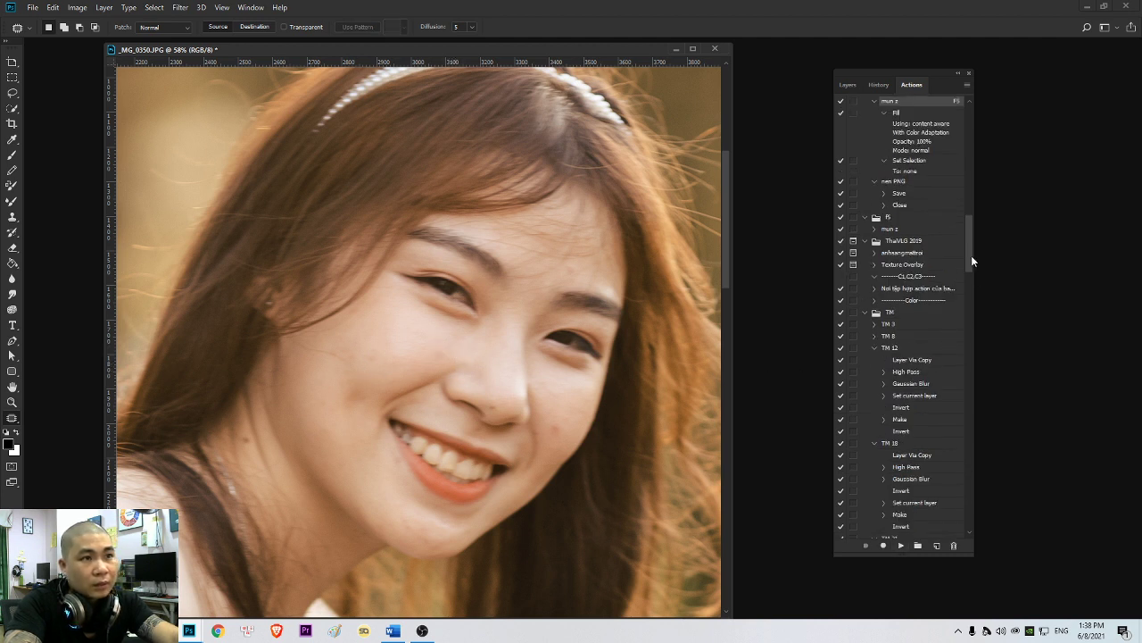
- Try the "munnn" action on an outlined patch of the cheek, undo it, and clear the selection
drag(971, 255, 951, 555)
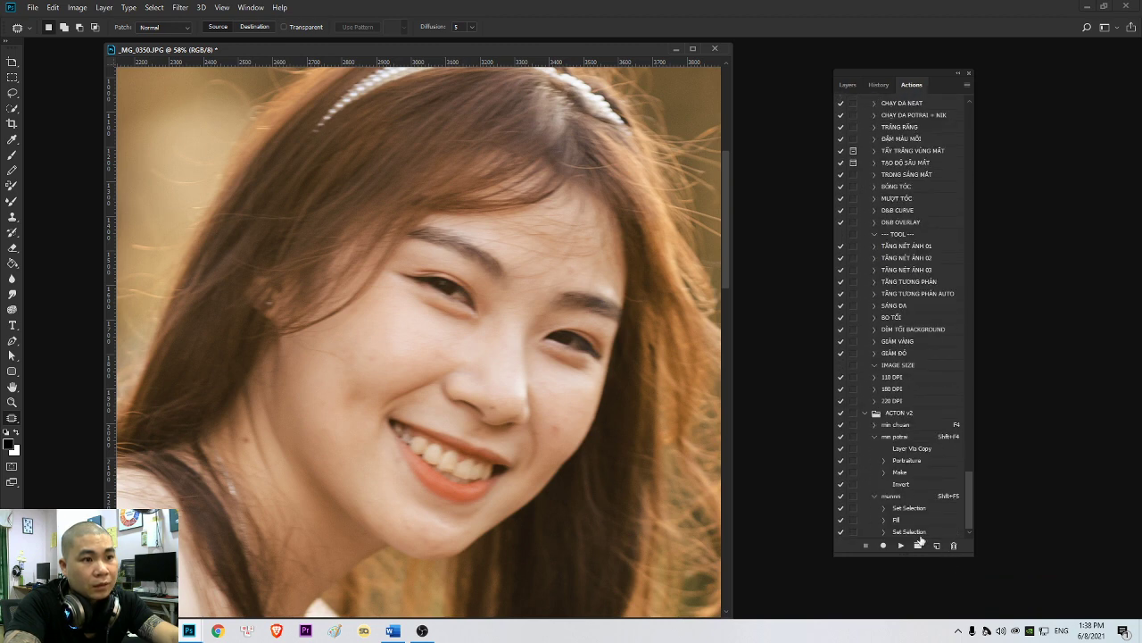
click(951, 497)
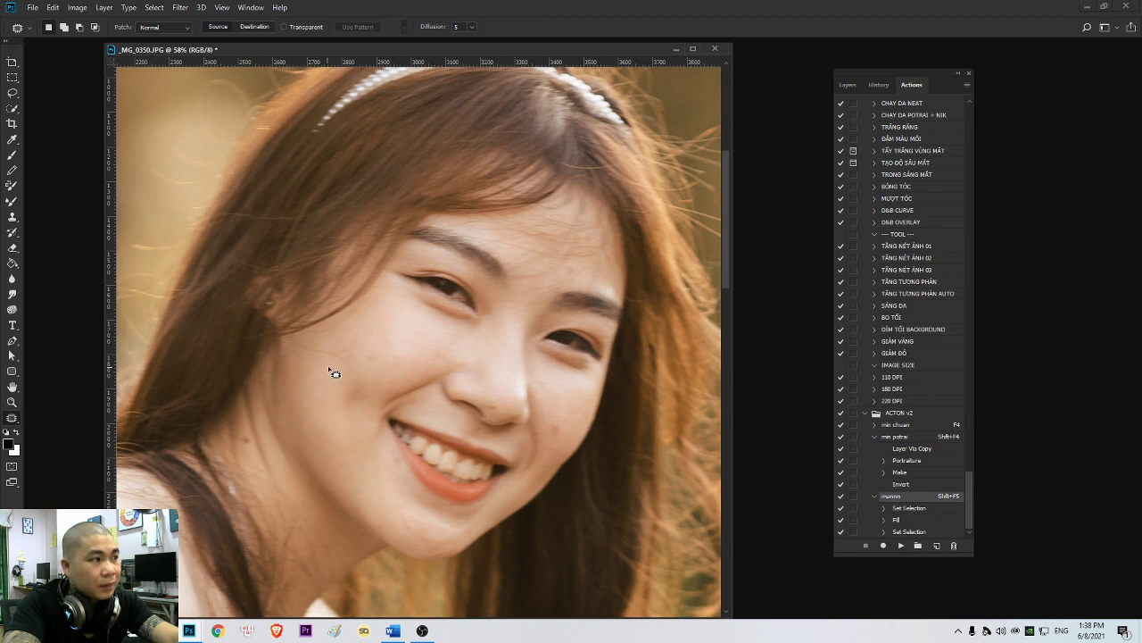
drag(301, 349, 305, 354)
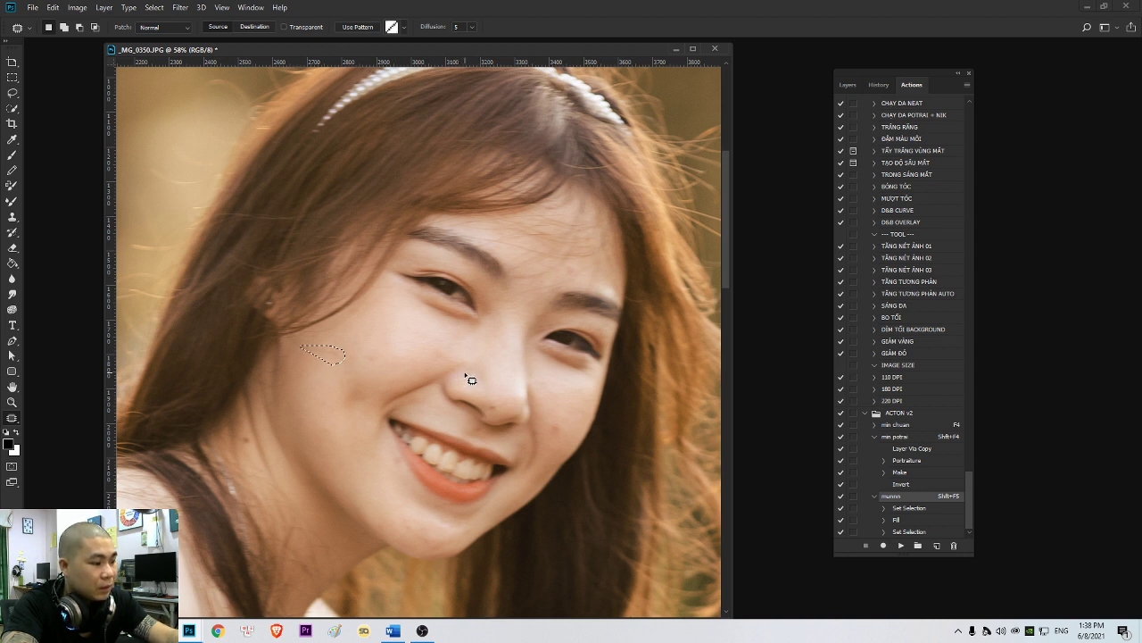
key(shift+F5)
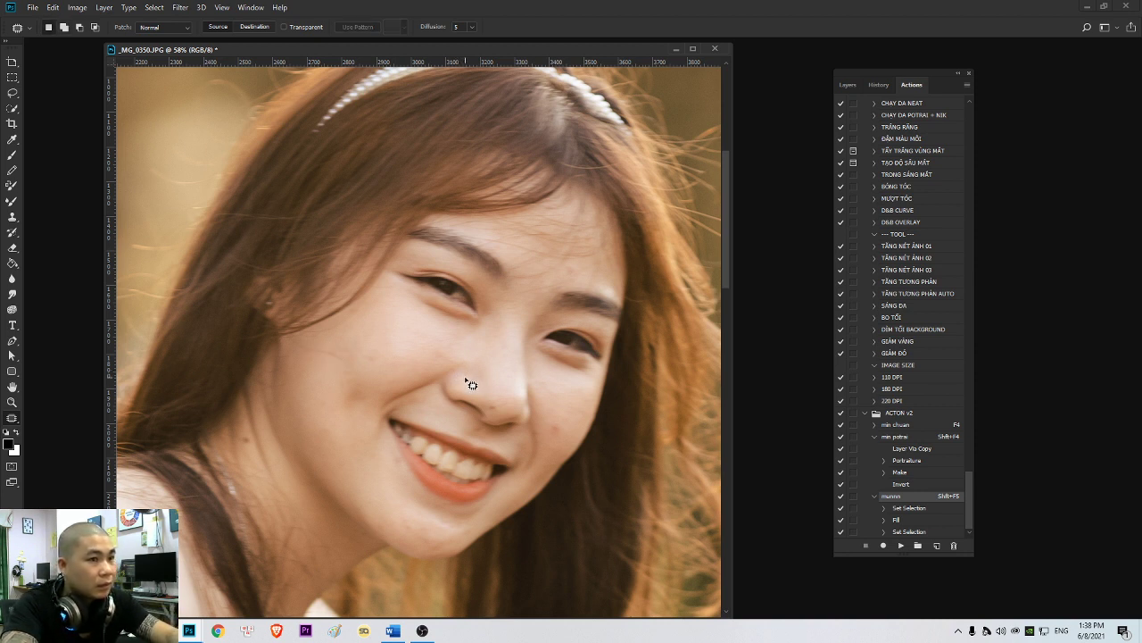
key(ctrl+z)
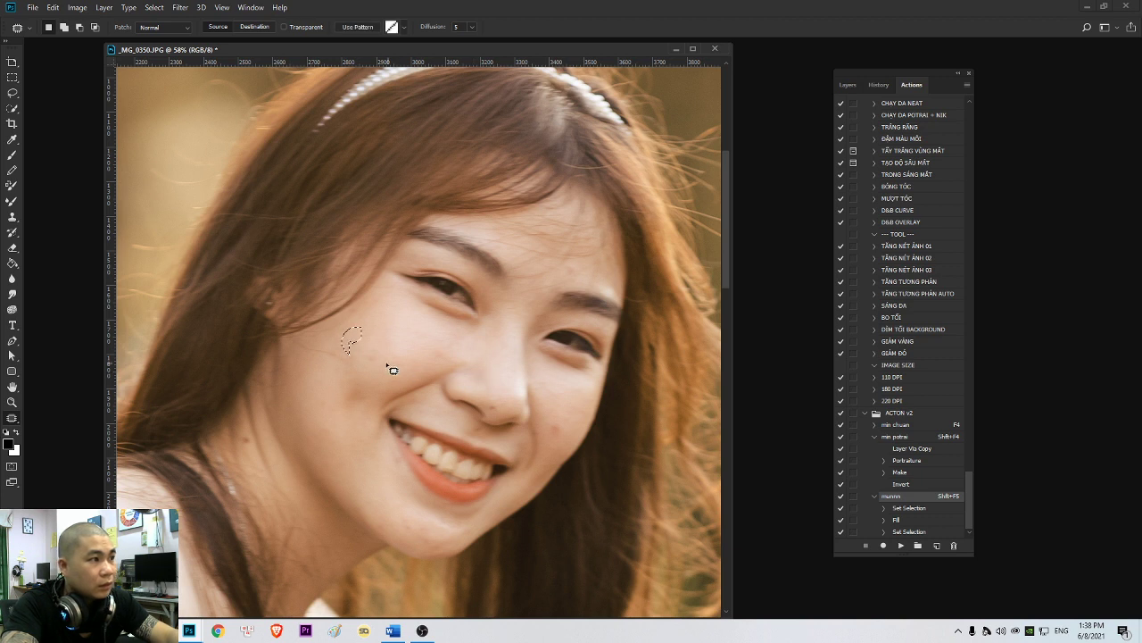
mouse_move(365, 362)
mouse_down()
mouse_move(357, 351)
mouse_move(327, 358)
mouse_up()
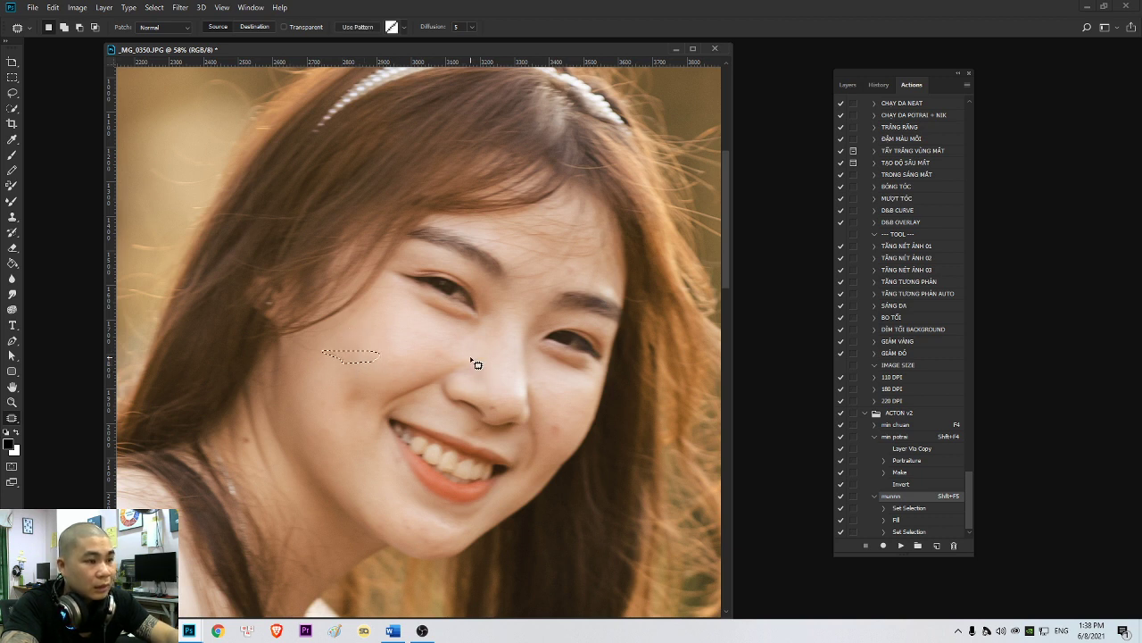
key(ctrl+d)
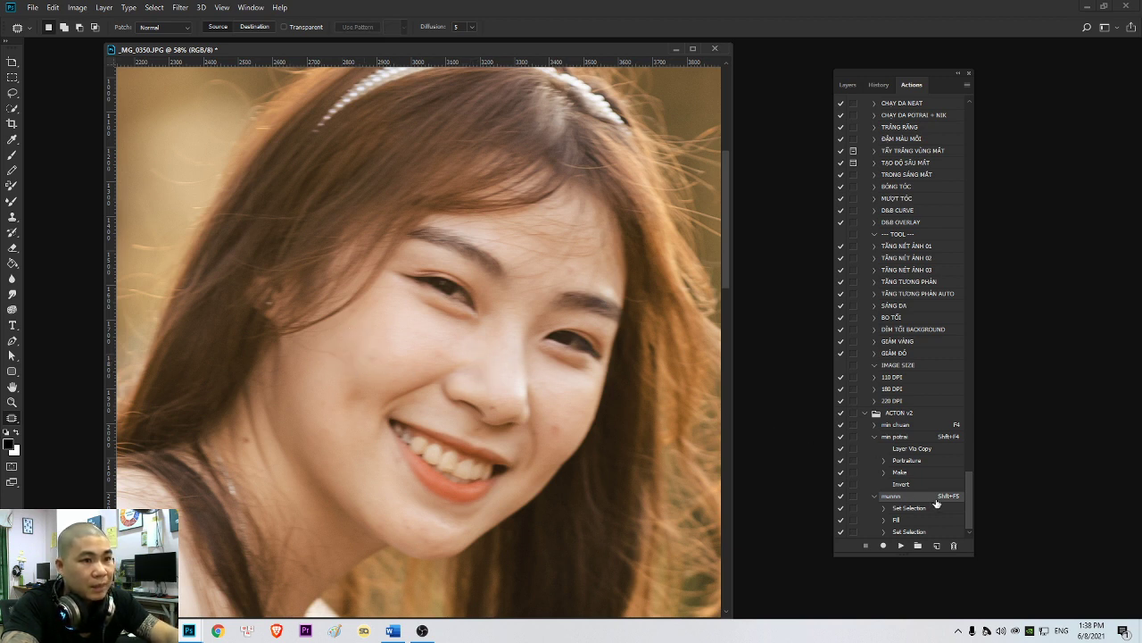
- Delete the "munnn" action and outline the fine line on the cheek with the Patch tool
drag(952, 503, 954, 545)
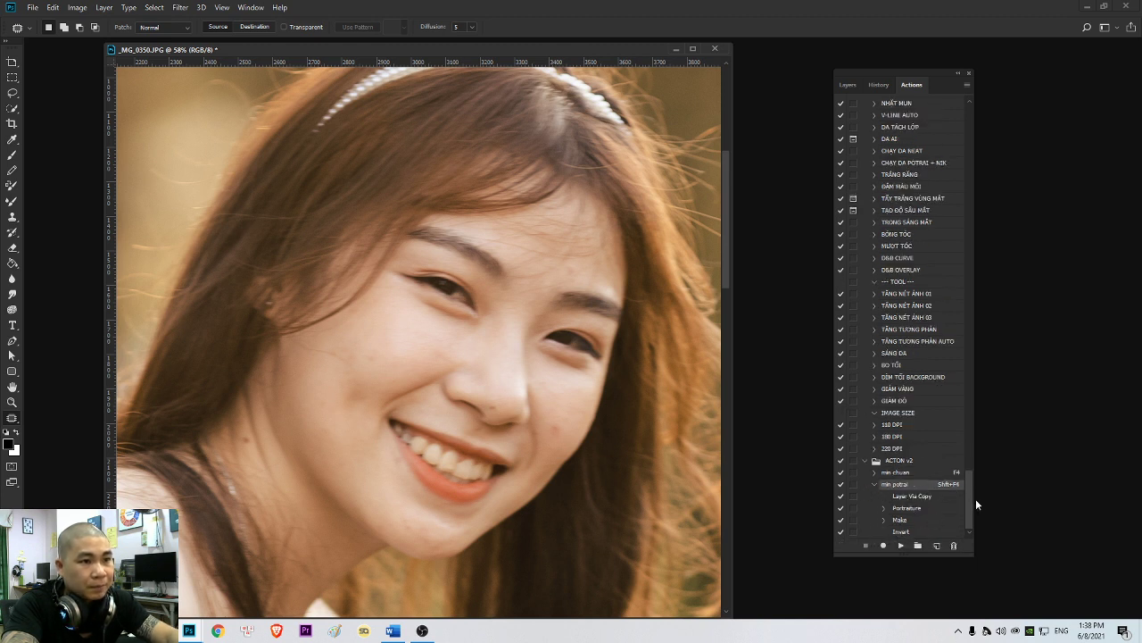
click(927, 531)
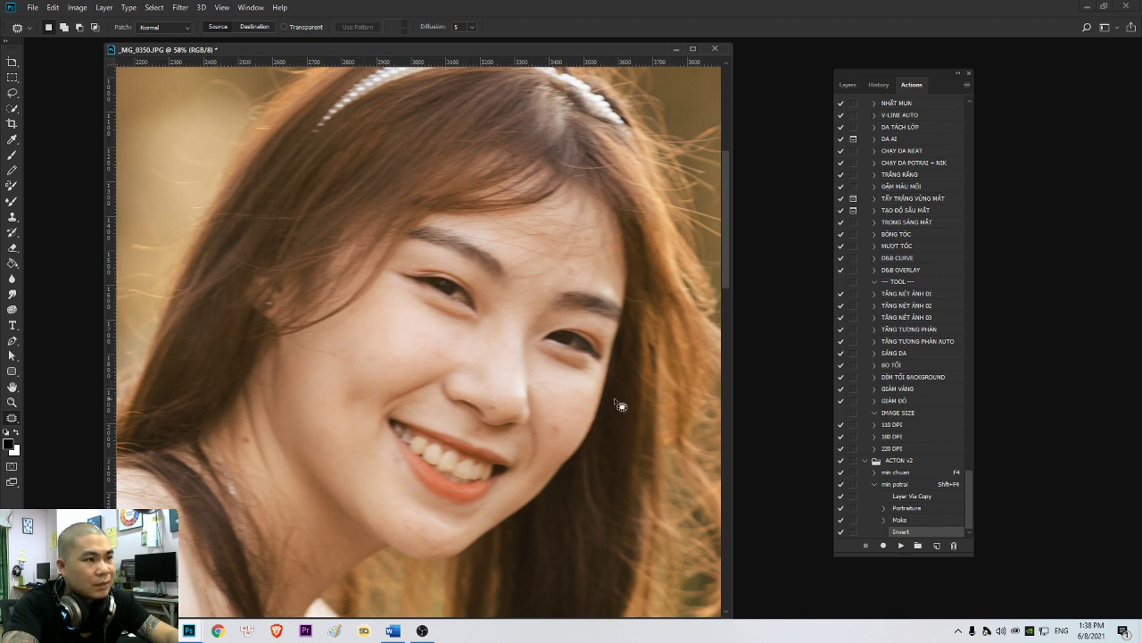
click(333, 361)
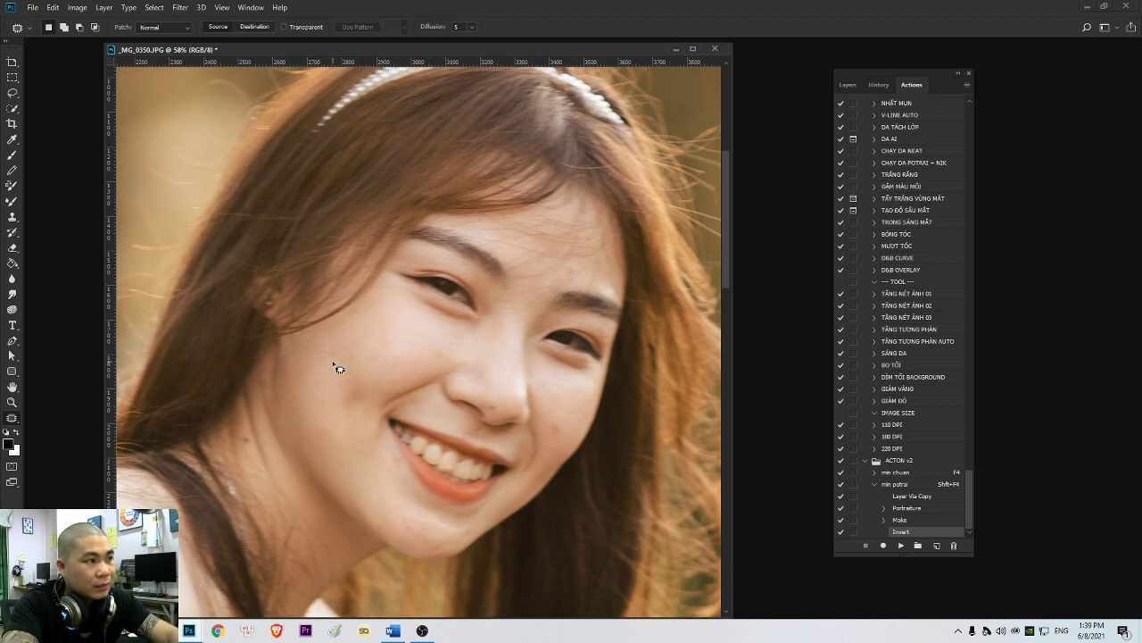
drag(324, 357, 325, 358)
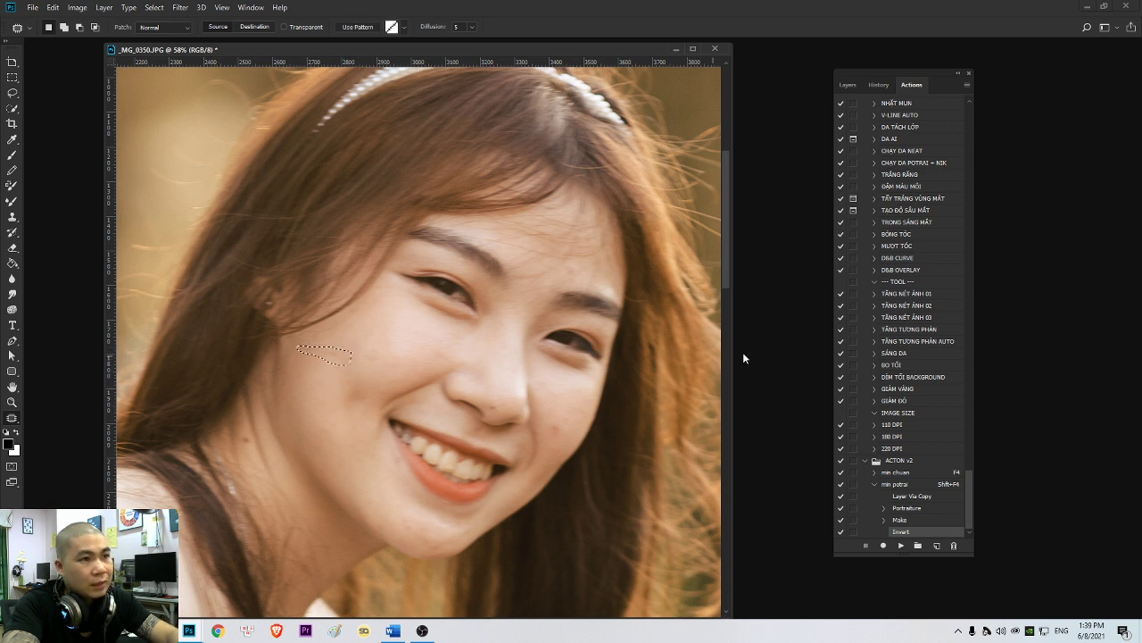
- Create a new action named "munnn" in the ACTON v2 set with the function key Shift+F5 and start recording it
click(968, 86)
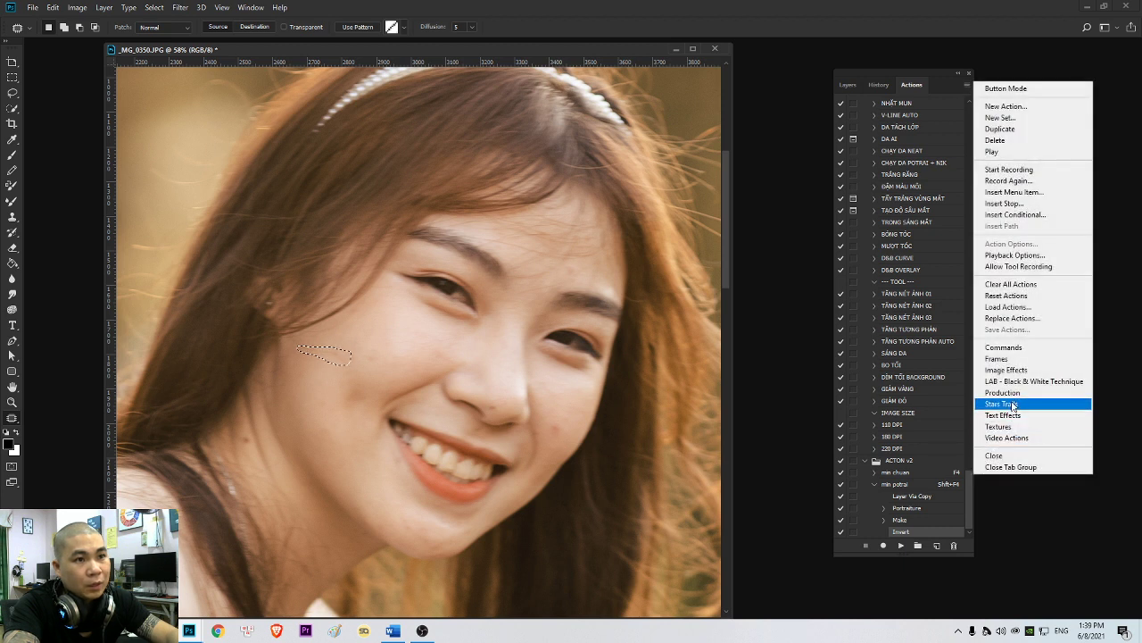
click(1005, 108)
text(munnn)
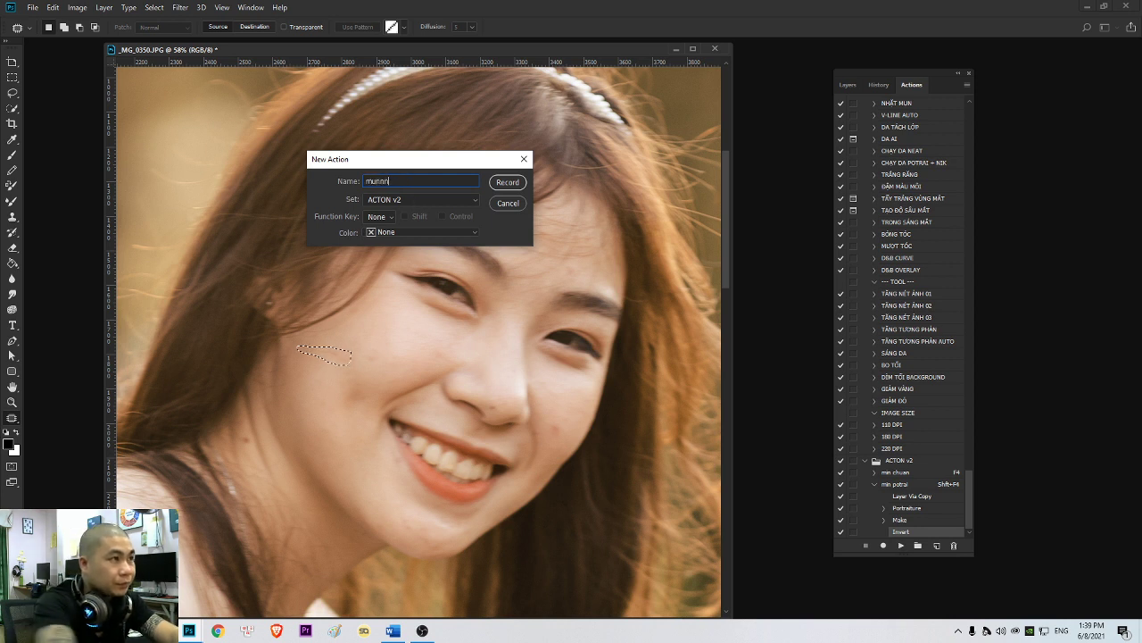
click(378, 216)
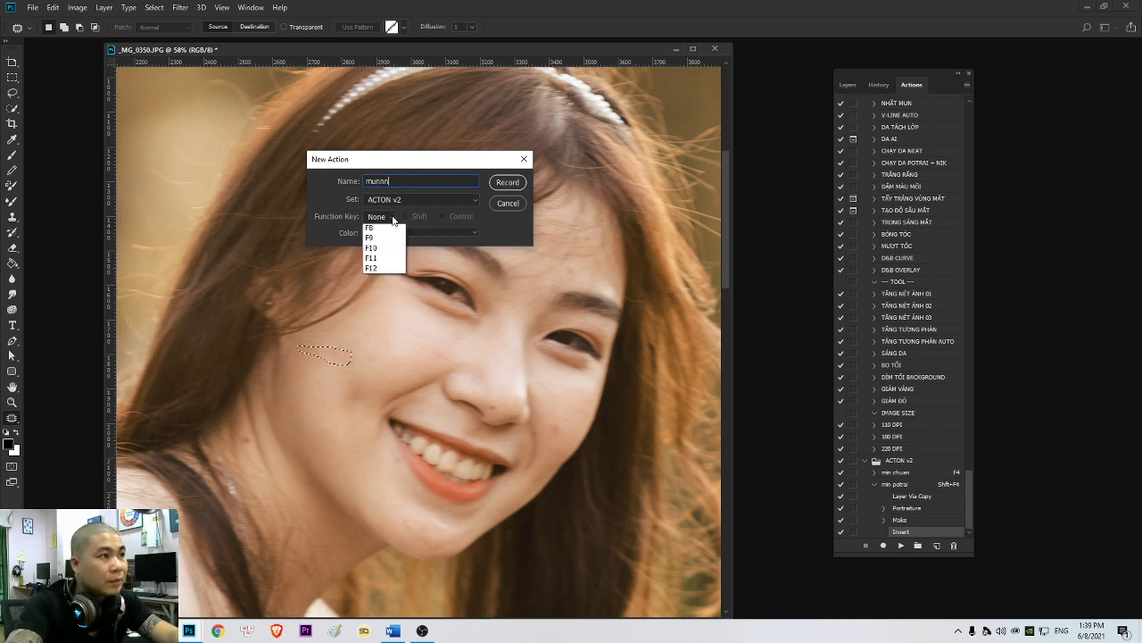
click(379, 281)
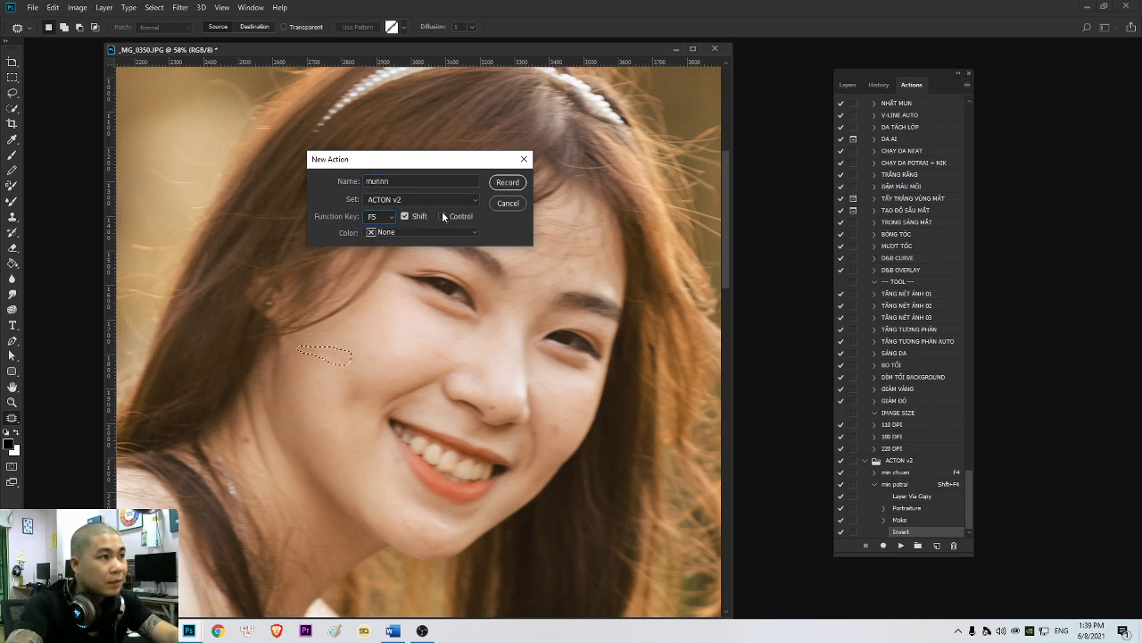
click(518, 183)
- Fill the outlined line on the cheek with Content-Aware, clear the selection and stop recording the action
click(847, 85)
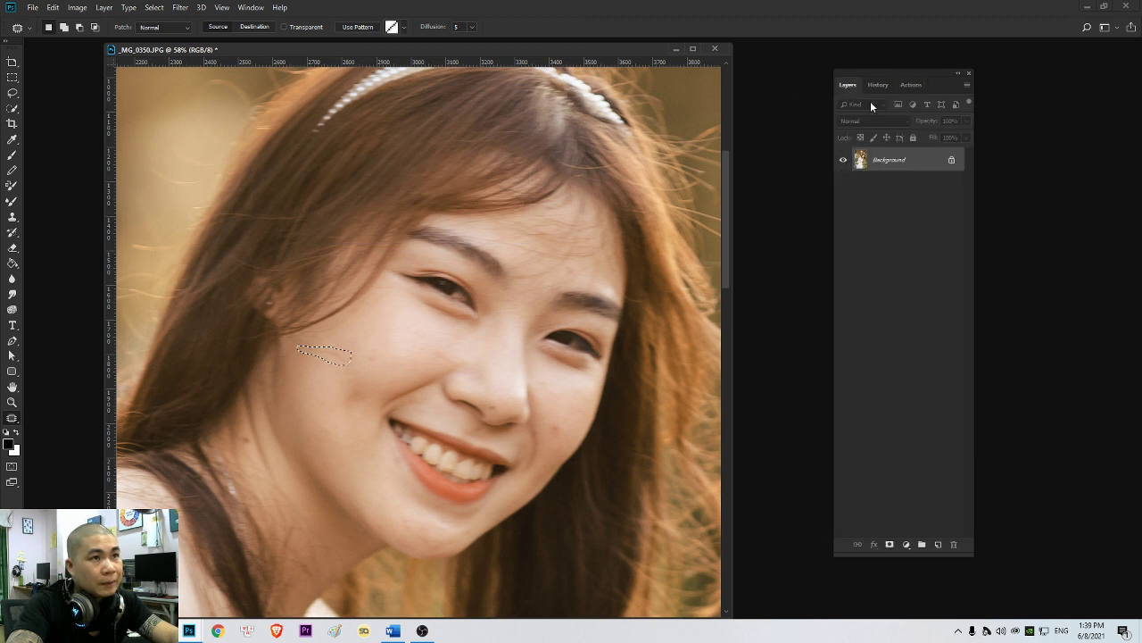
key(shift+BackSpace)
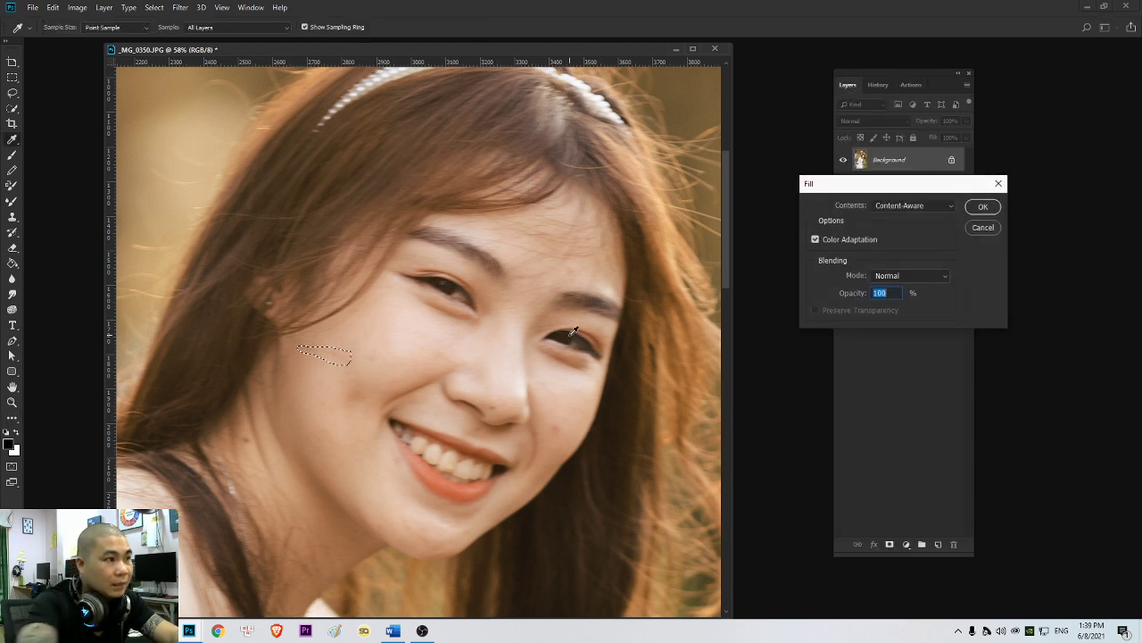
click(984, 208)
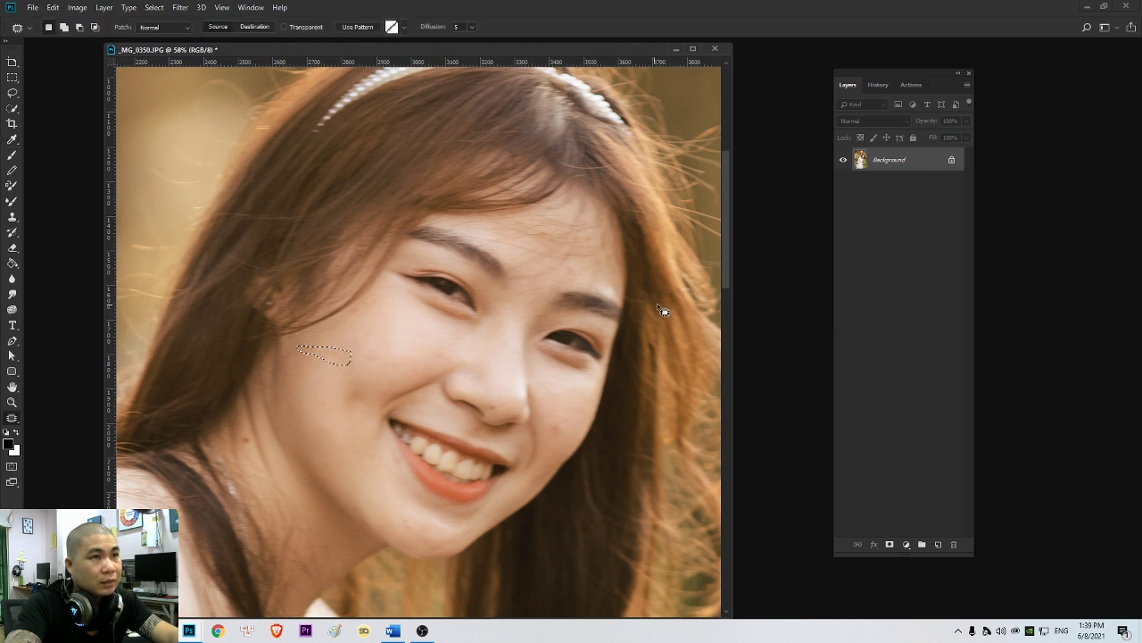
click(345, 395)
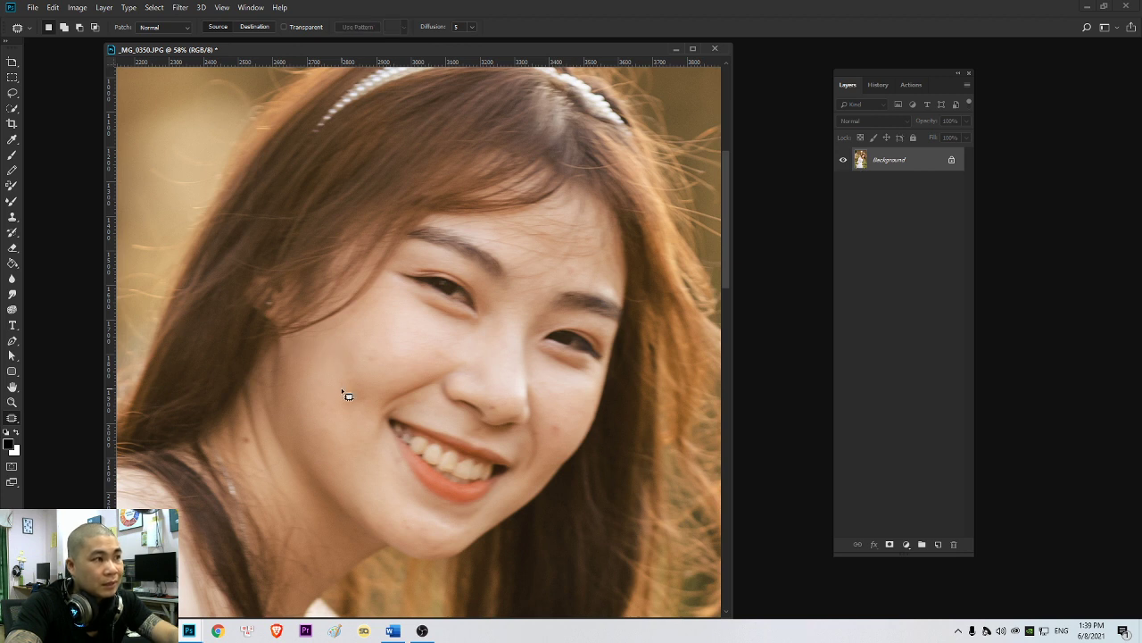
click(911, 86)
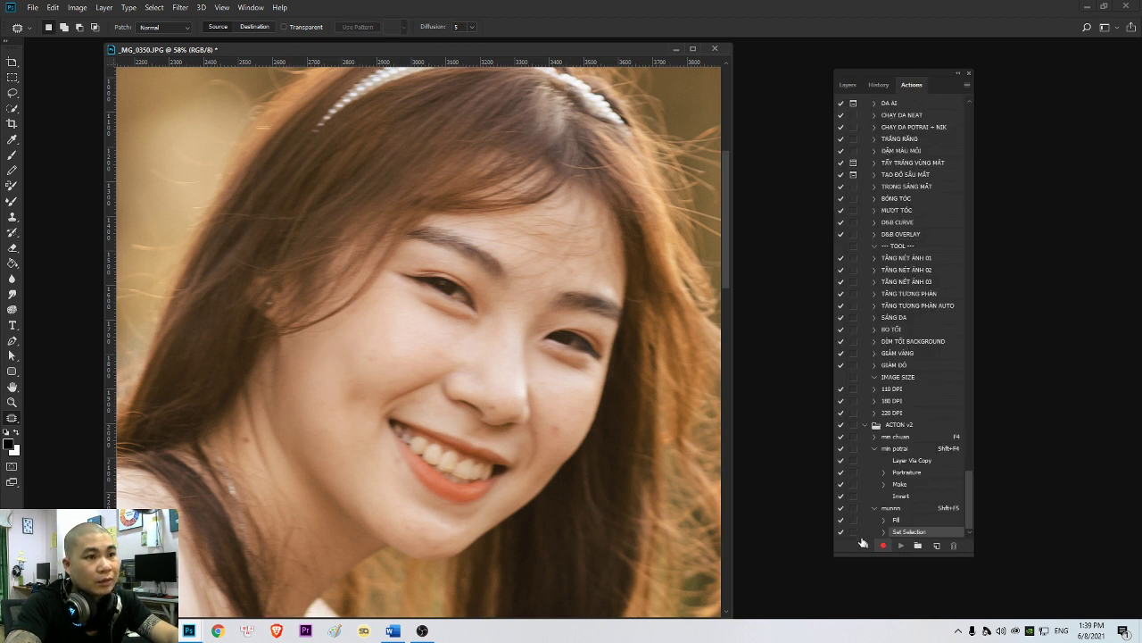
click(866, 545)
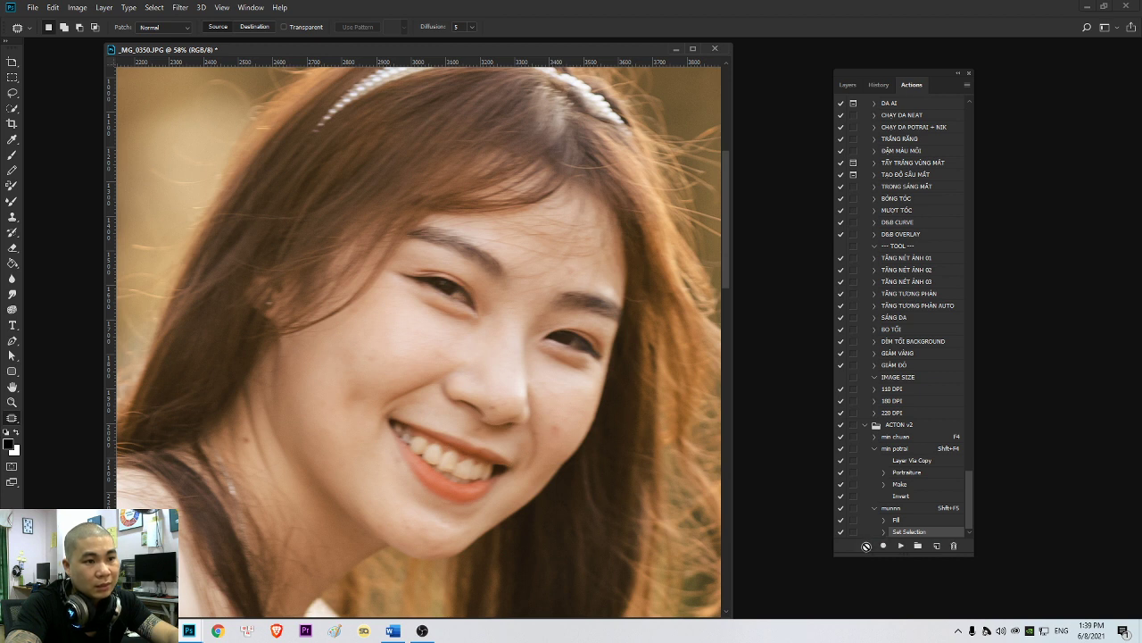
- Outline the small marks on the cheek and neck one at a time and retouch them with the "munnn" action
scroll(989, 491, down, 1)
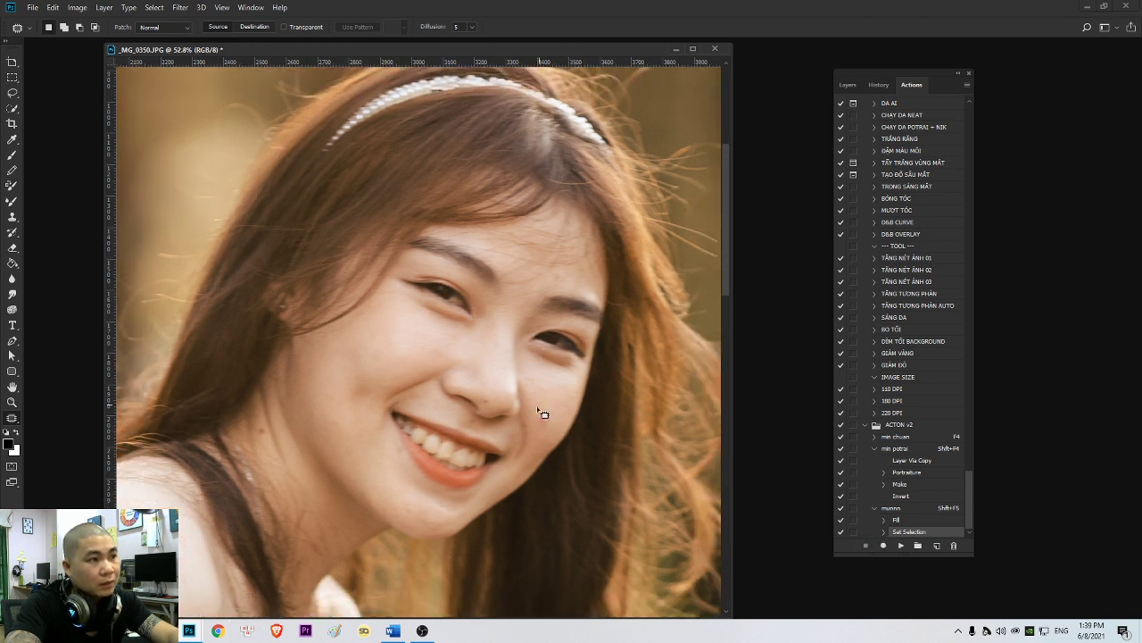
drag(537, 409, 483, 391)
mouse_move(318, 344)
mouse_down()
mouse_move(328, 342)
mouse_move(317, 344)
mouse_up()
key(shift+F5)
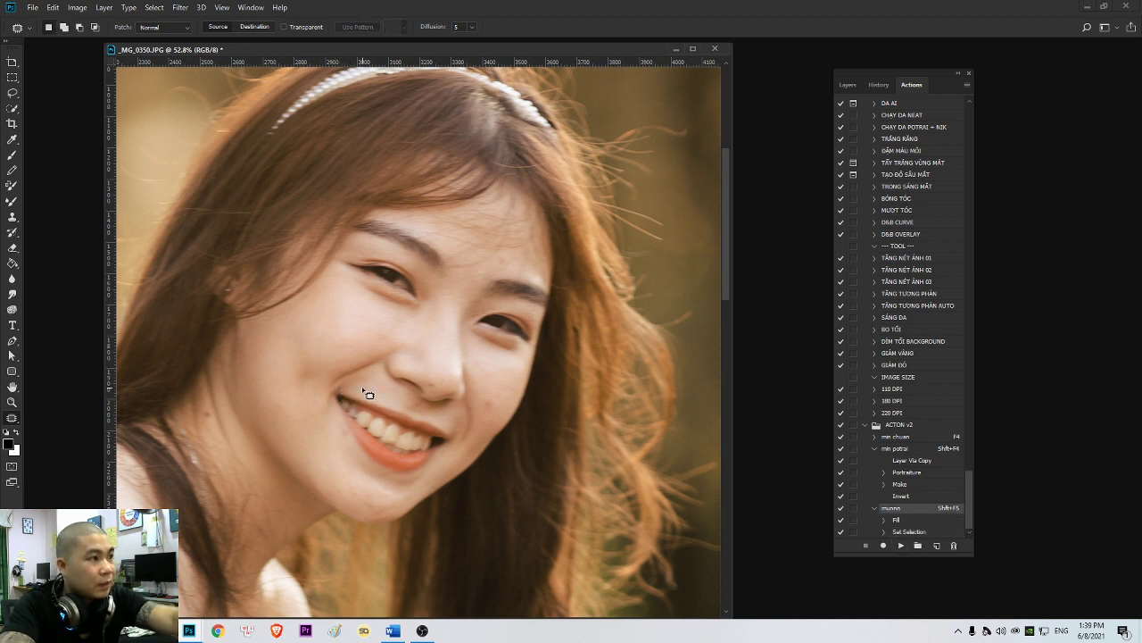
drag(224, 425, 214, 418)
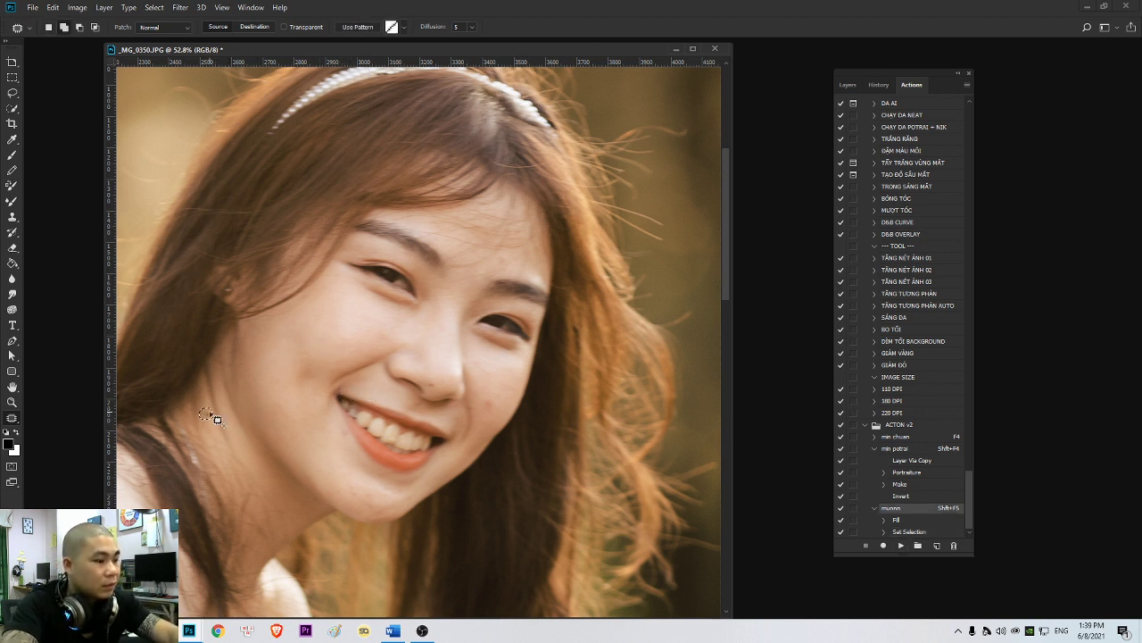
key(ctrl+d)
- Outline the crease beside the mouth and the mark above the eyebrow, running the "munnn" action on each
drag(314, 368, 304, 382)
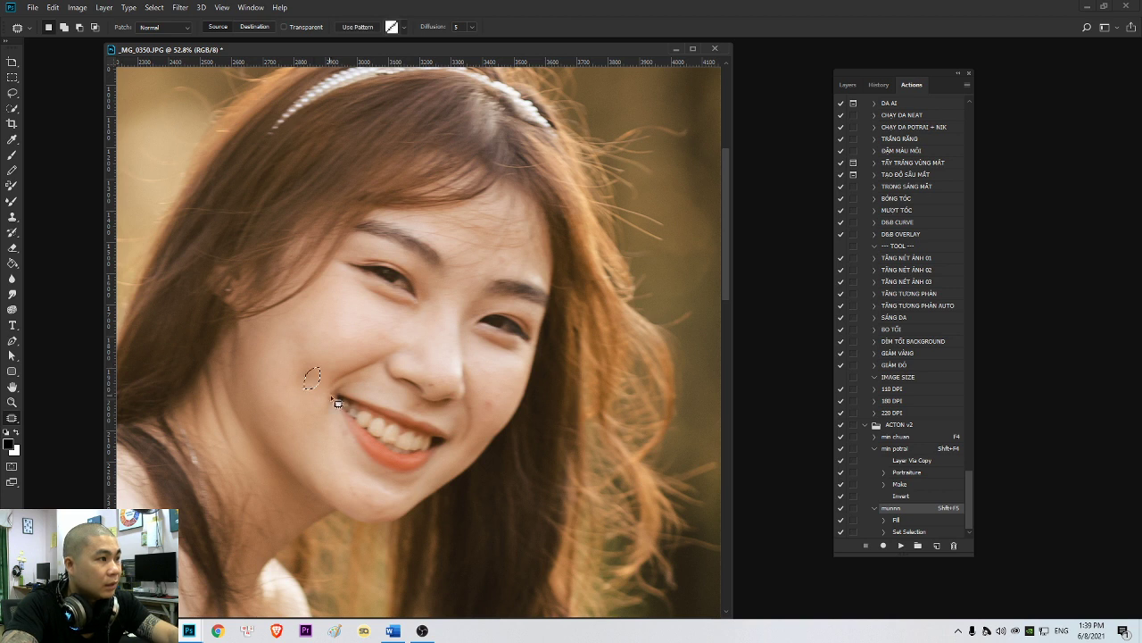
key(shift+F5)
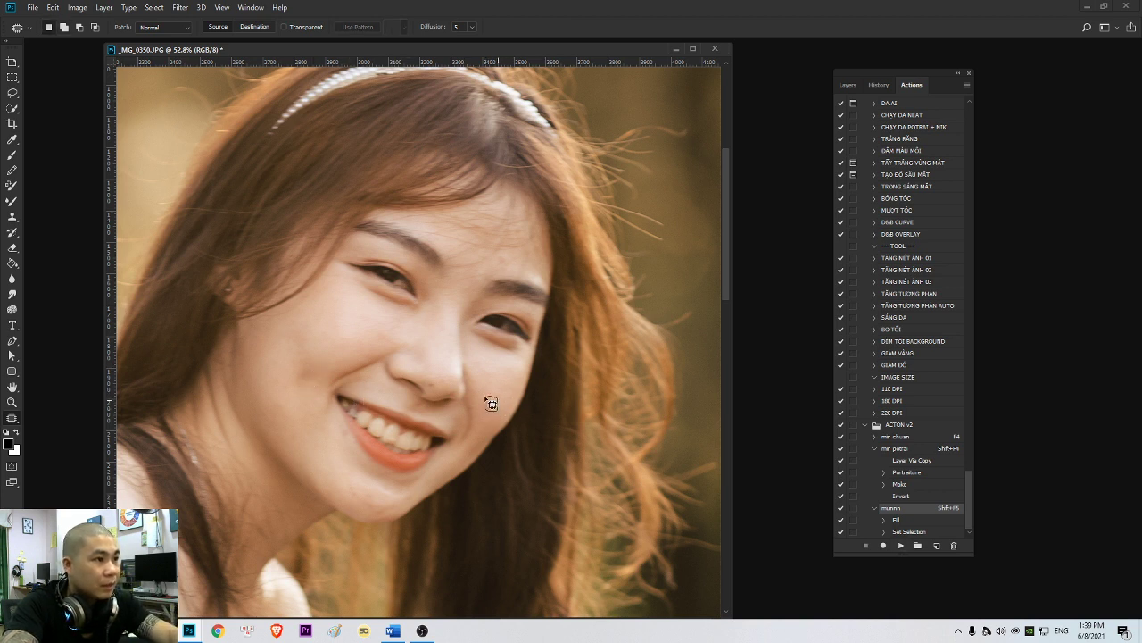
mouse_move(495, 272)
mouse_down()
mouse_move(501, 258)
mouse_move(491, 272)
mouse_up()
key(shift+F5)
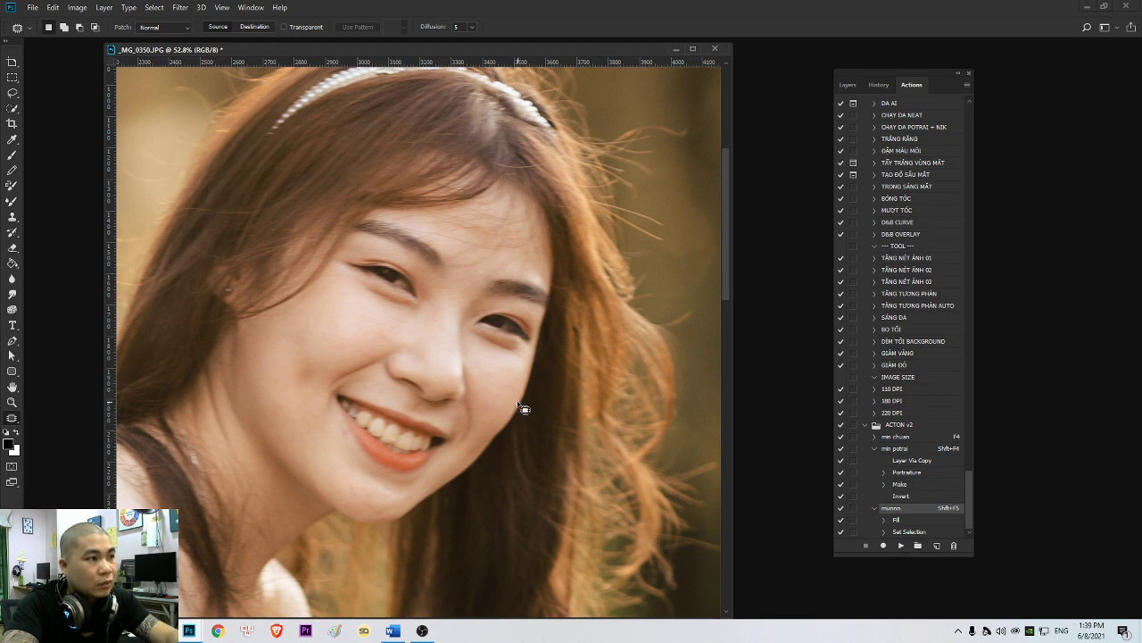
- Outline the dark spots on the forearm above the wrist and retouch them with the "mun c" action
scroll(513, 407, down, 5)
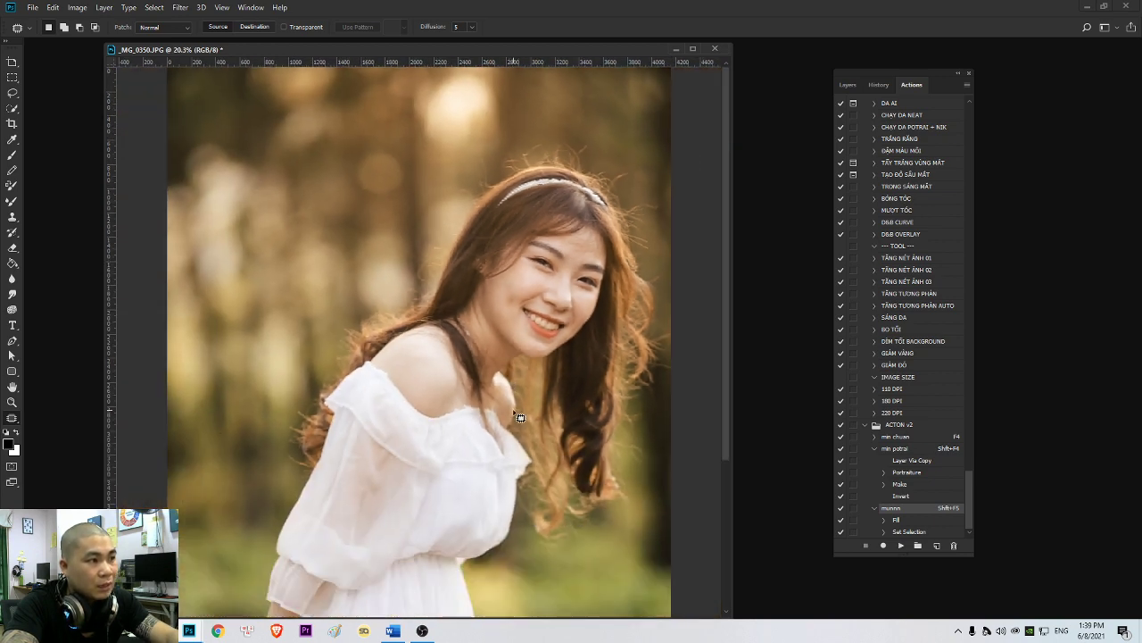
drag(497, 424, 490, 227)
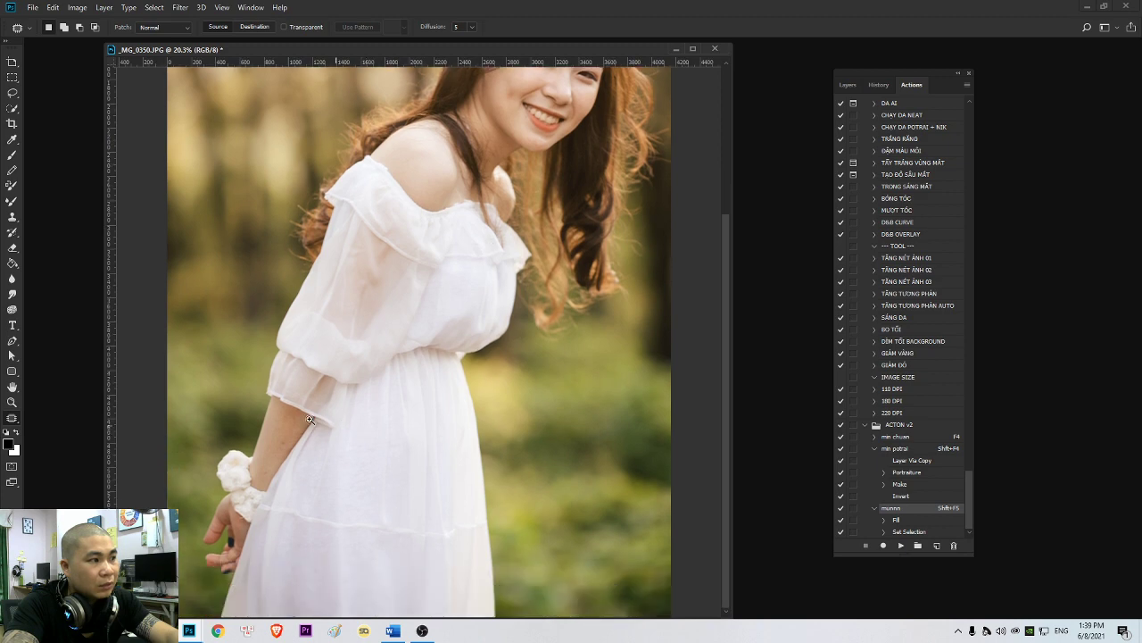
scroll(234, 476, up, 4)
drag(234, 475, 340, 449)
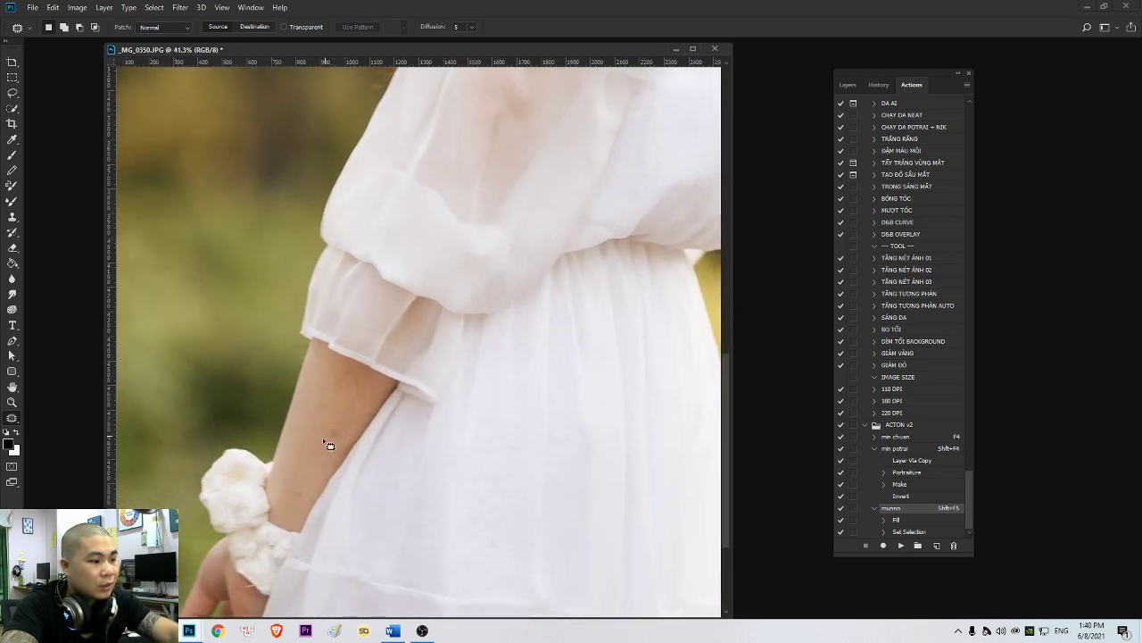
mouse_move(300, 498)
mouse_down()
mouse_move(294, 505)
mouse_move(301, 492)
mouse_up()
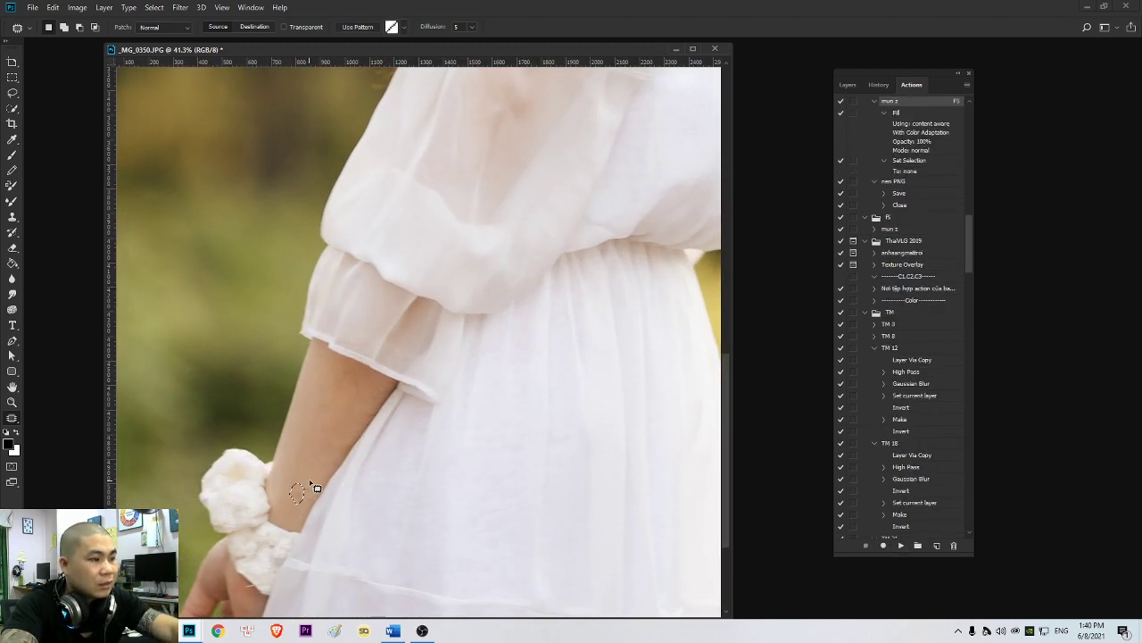
key(F5)
- Check the retouched skin on the face and shoulders, and fit the whole photo on screen
scroll(435, 436, down, 3)
drag(462, 410, 464, 616)
scroll(568, 257, up, 3)
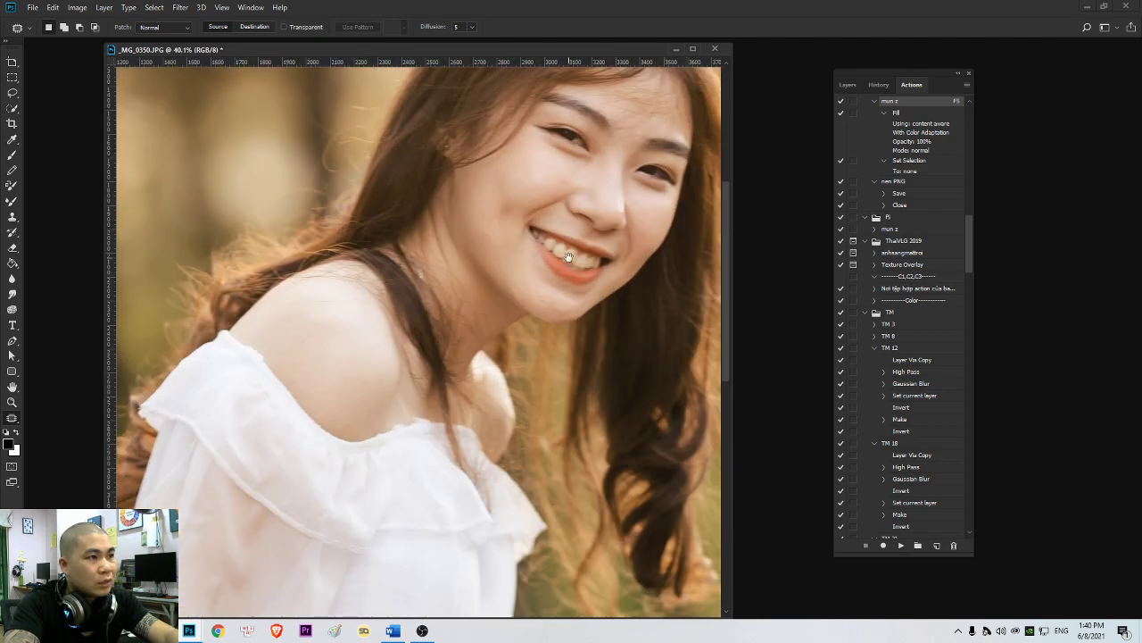
scroll(487, 348, down, 1)
right_click(484, 331)
click(505, 338)
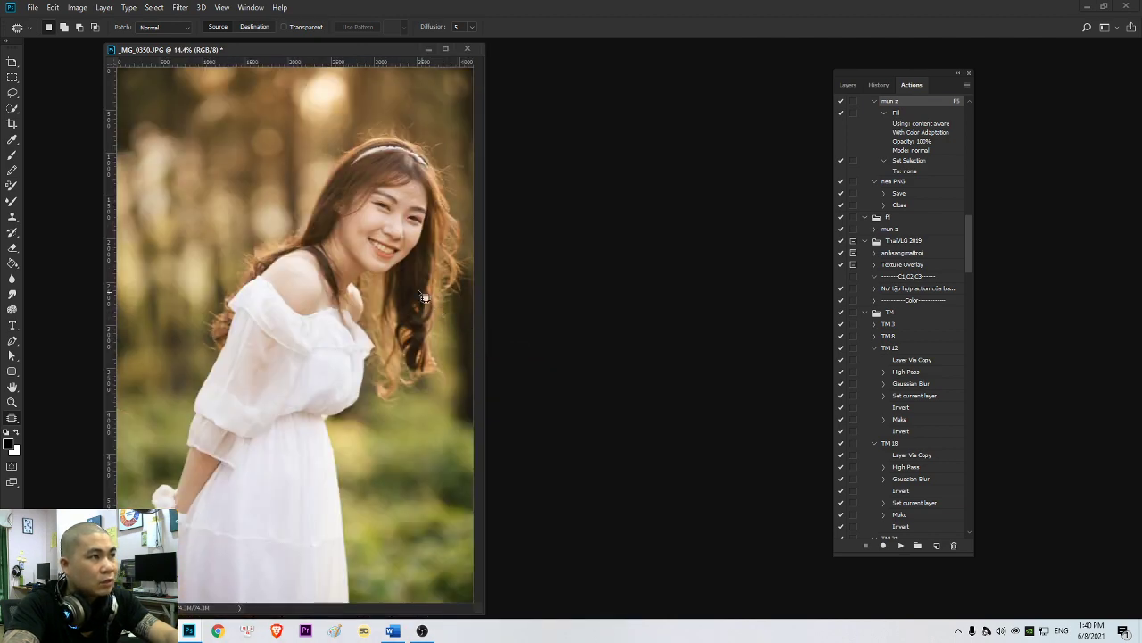